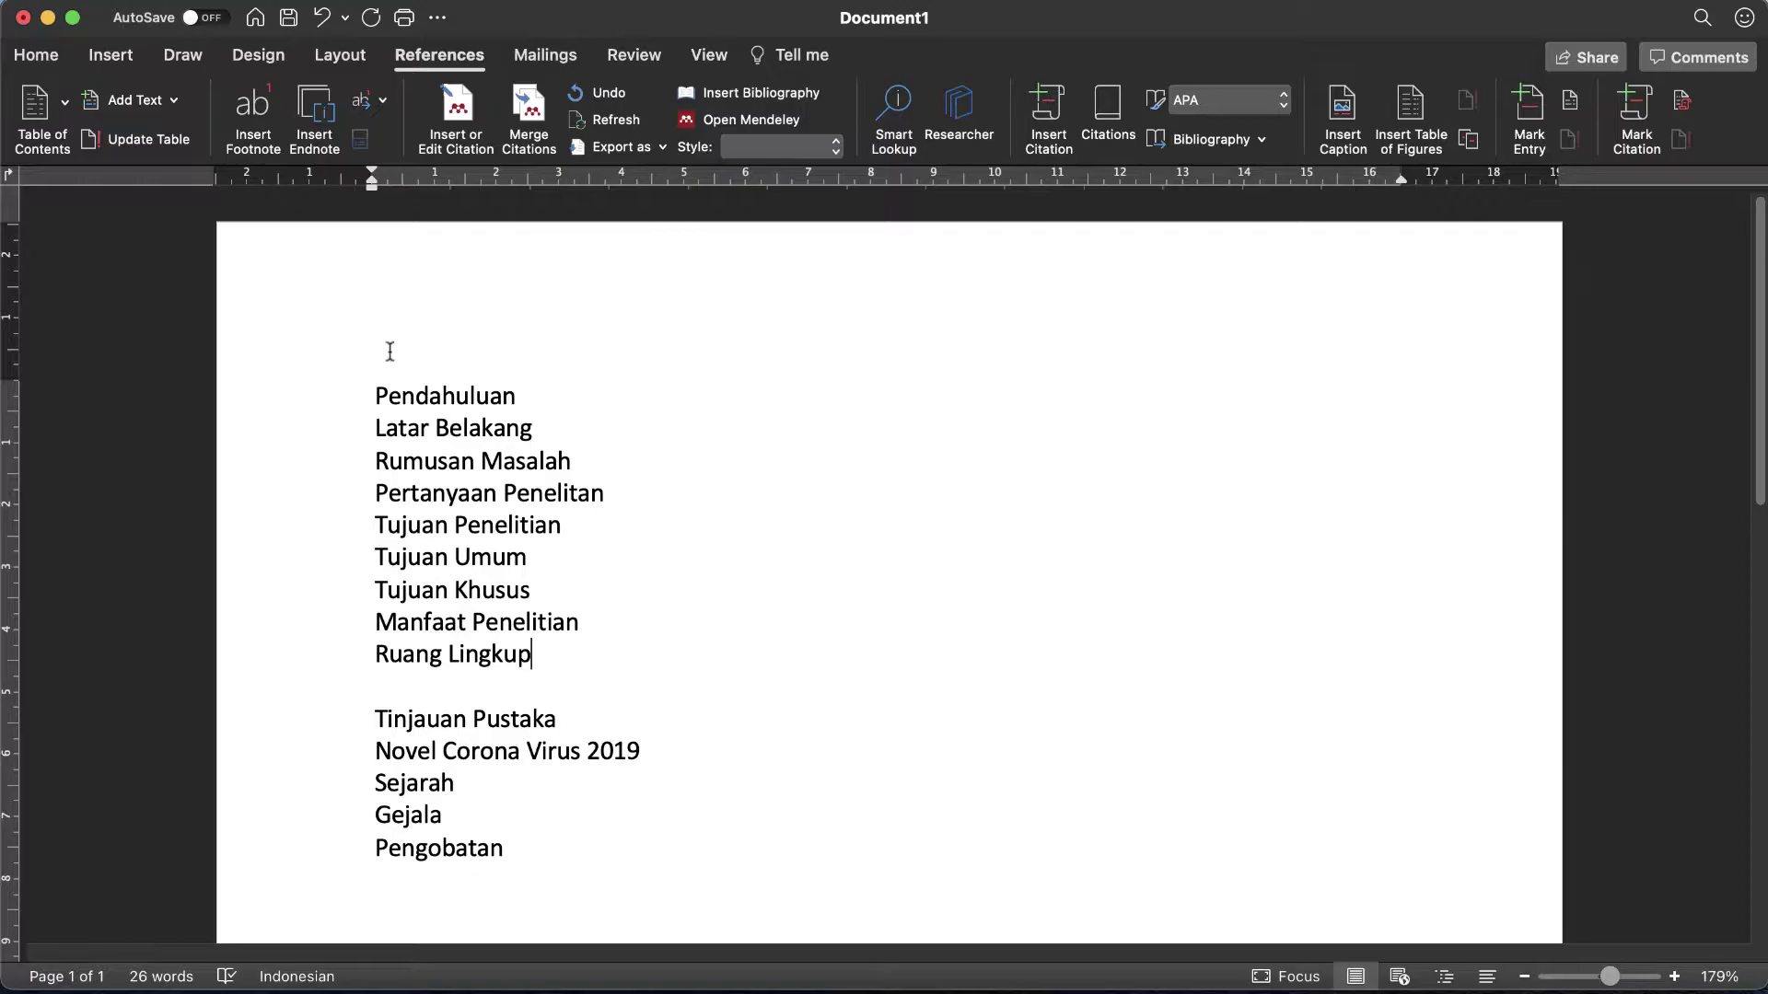
Step: Examine the outline's chapter title Pendahuluan and the subheadings beneath it, down to Ruang Lingkup
scroll(658, 488, "down", 2)
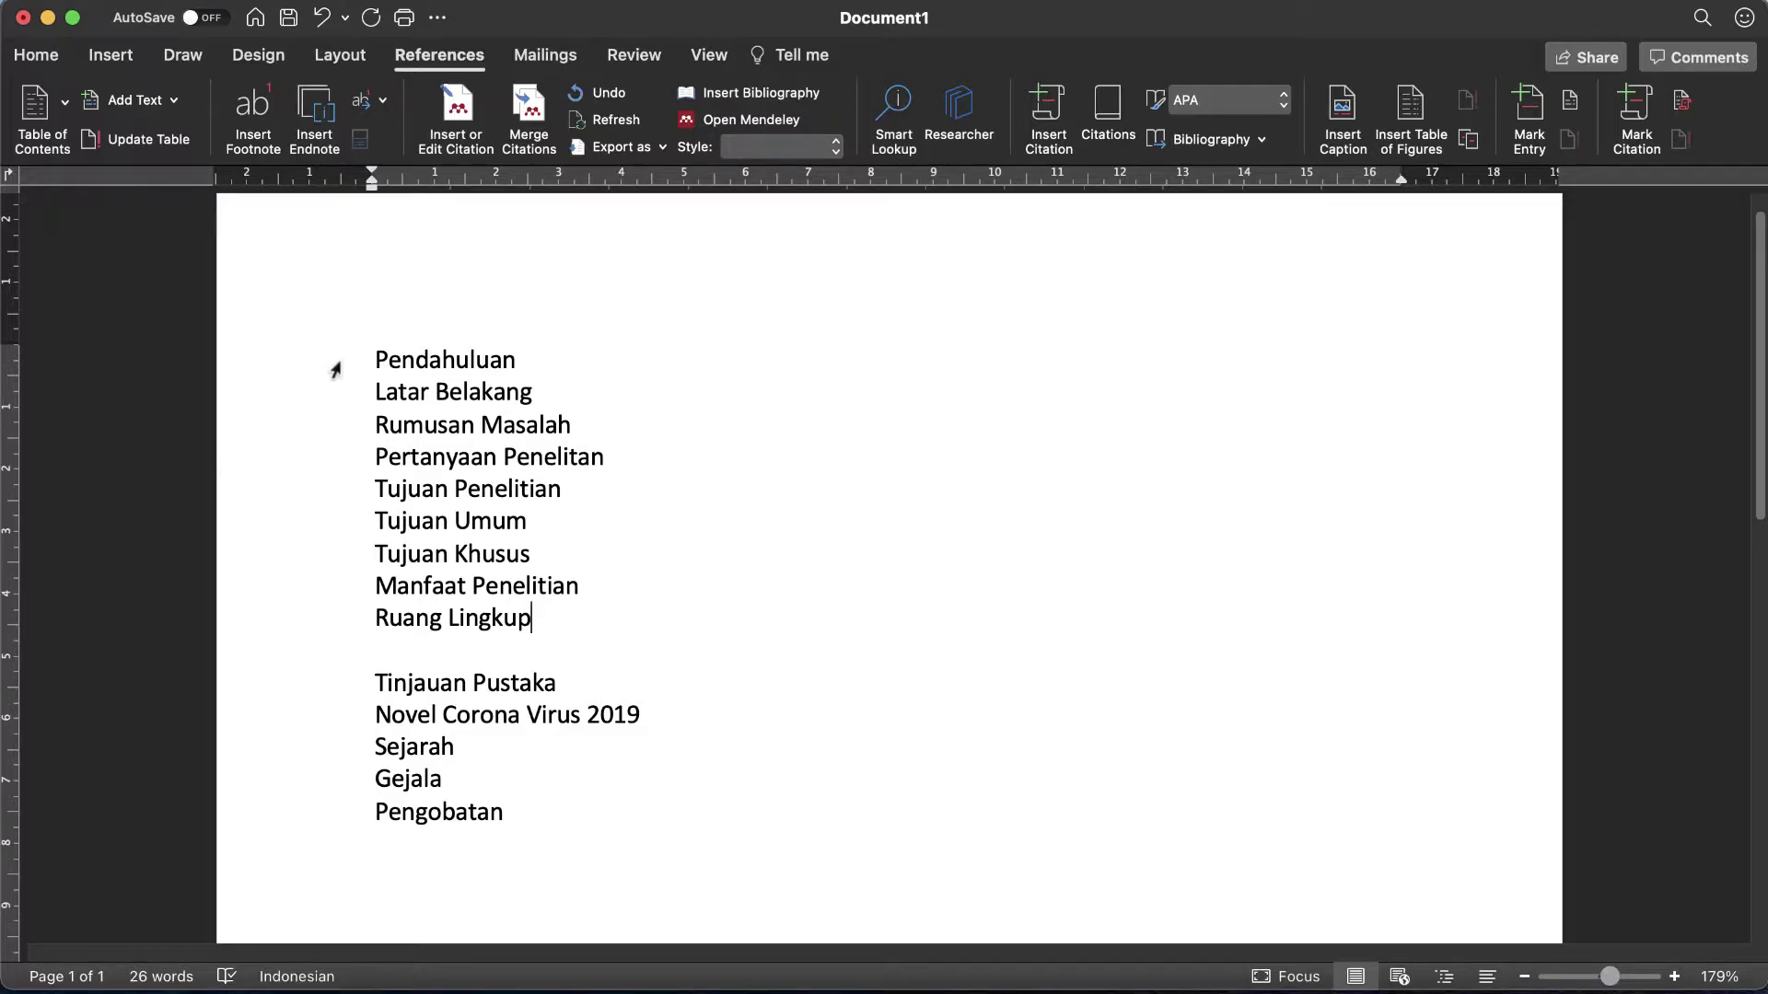
left_click(372, 361)
left_click_drag(372, 362, 521, 365)
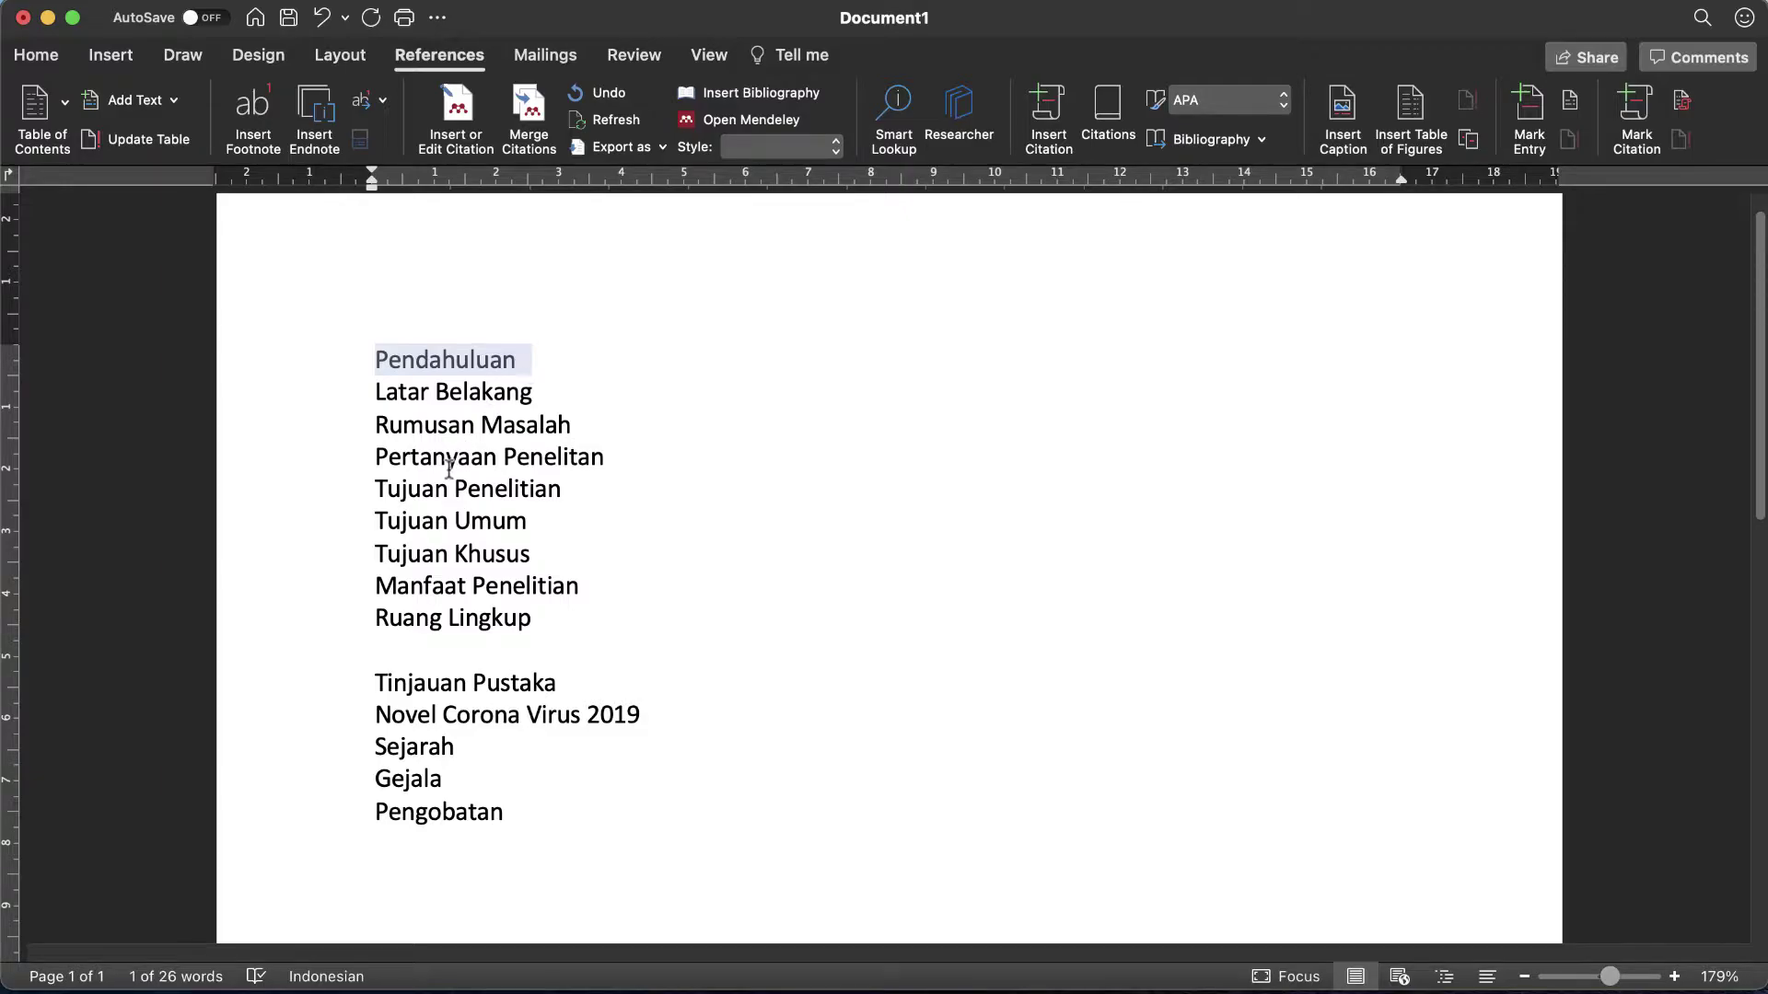
left_click(377, 393)
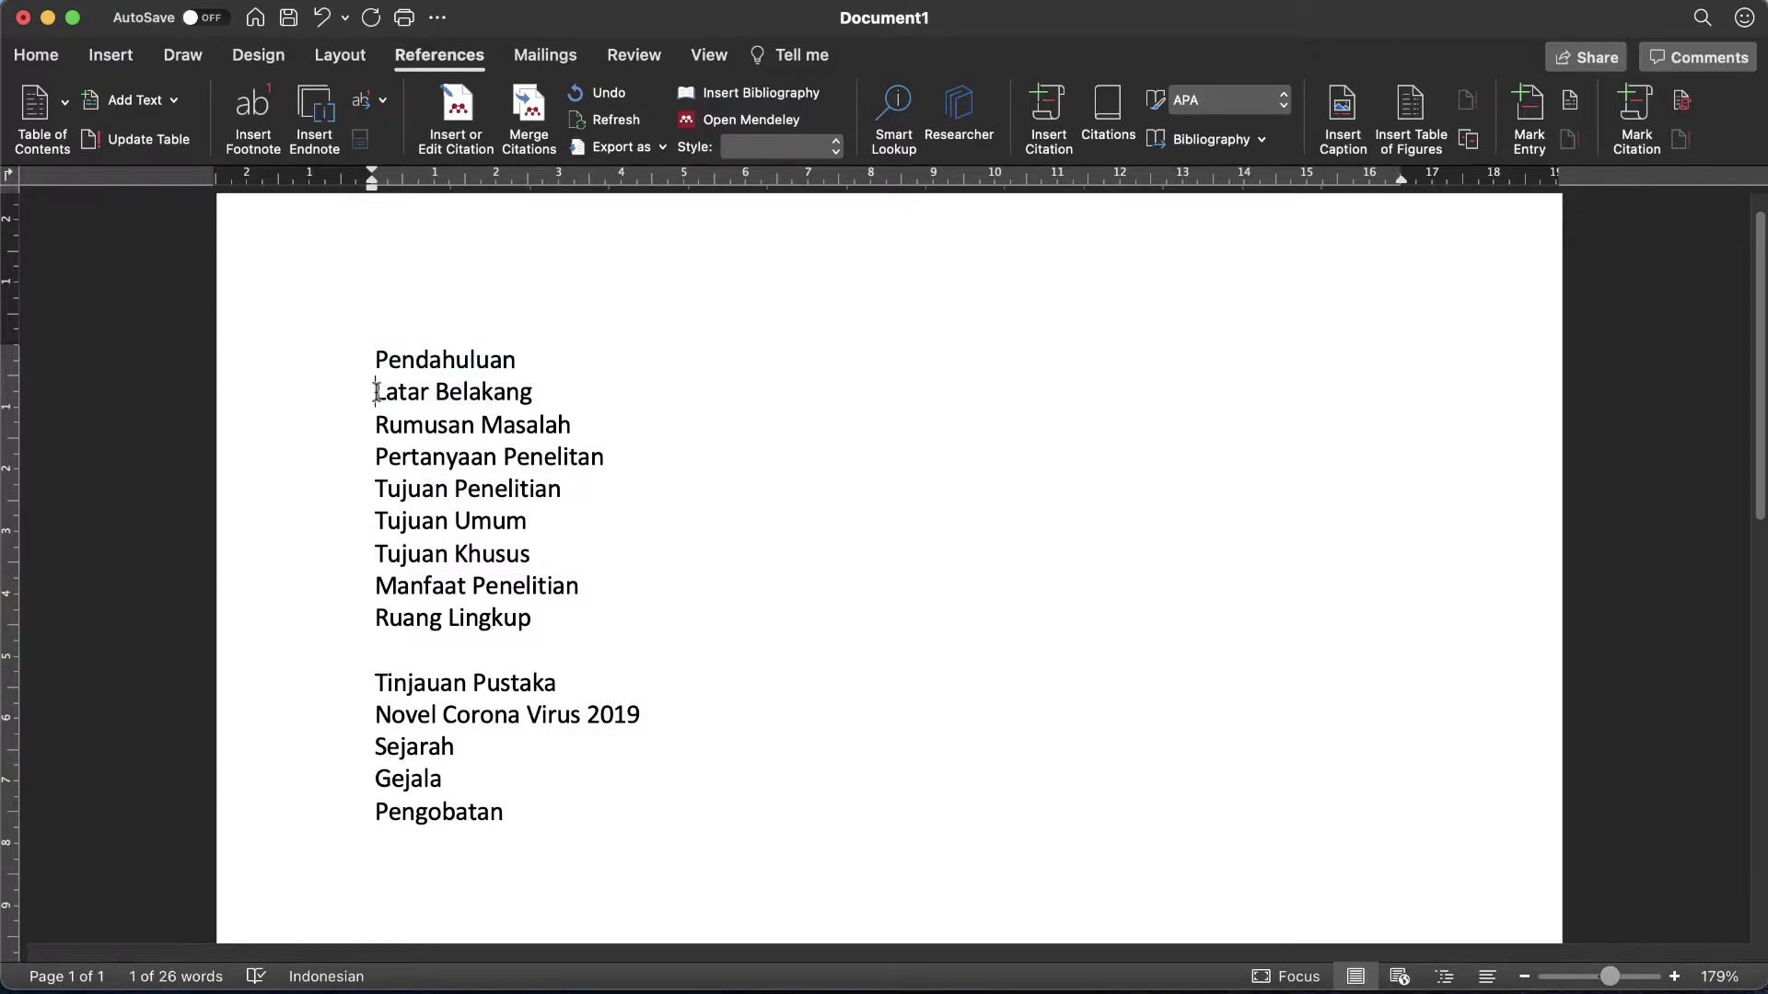
left_click(377, 457)
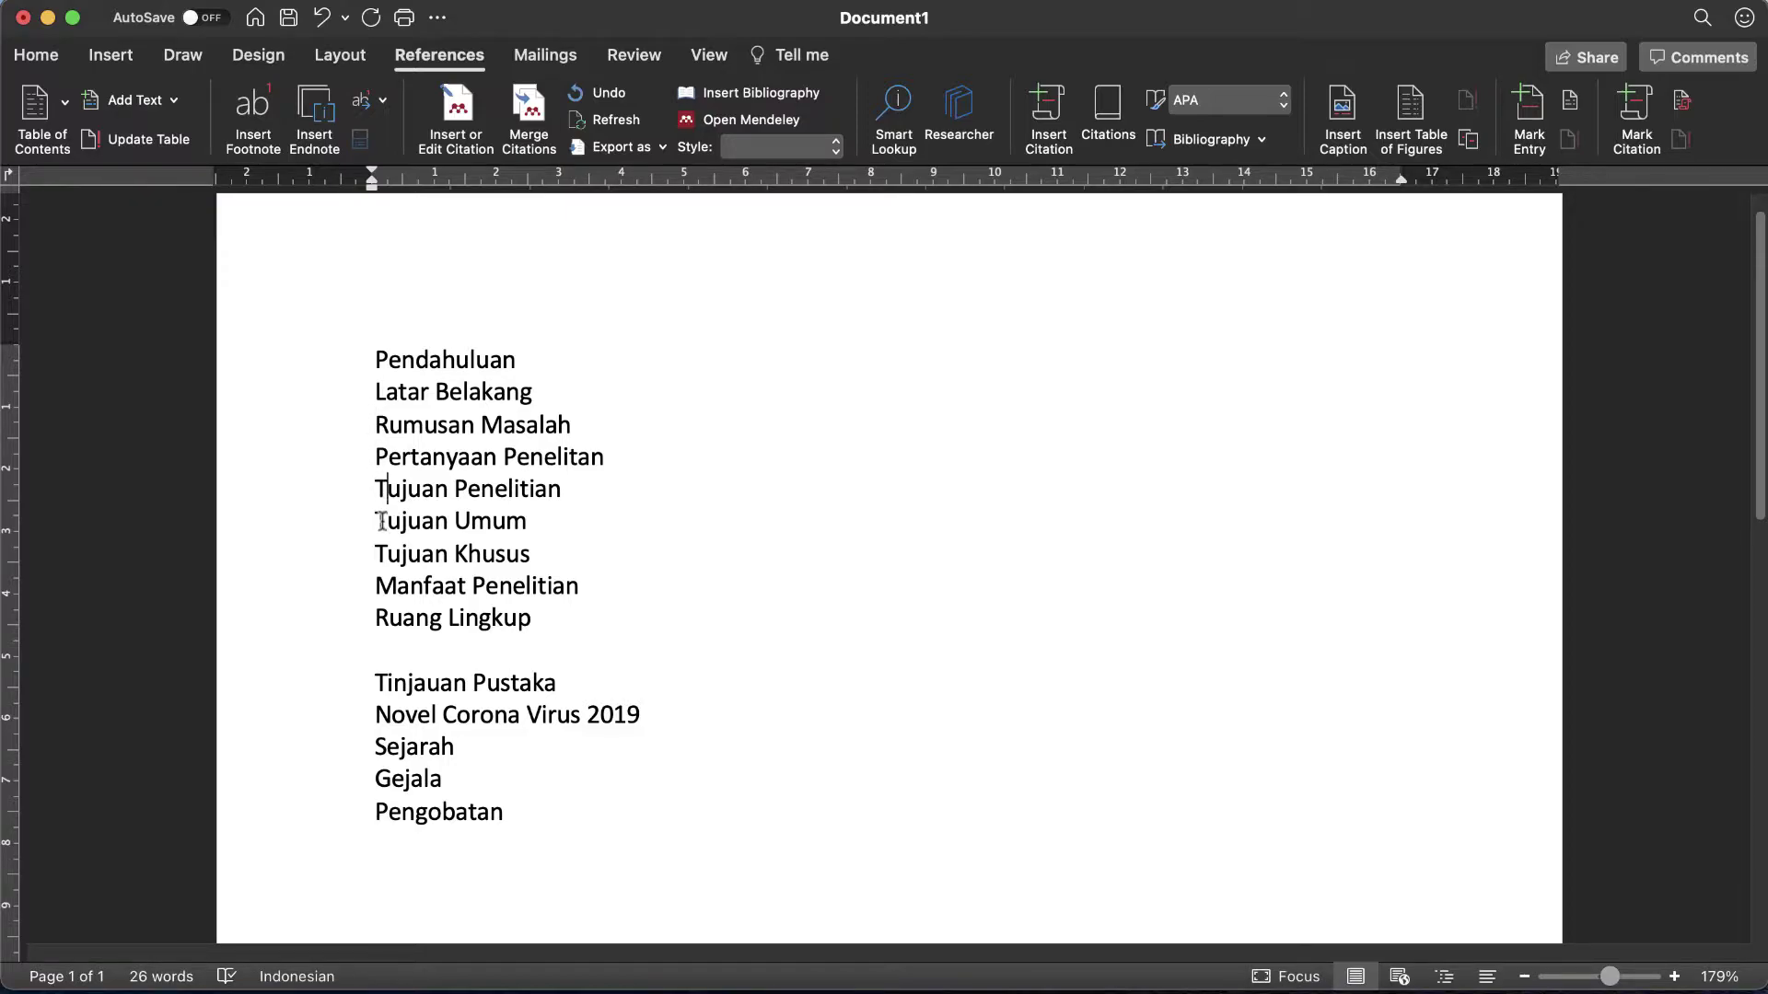
key("Down")
key("Down")
key("Down")
left_click(370, 587)
left_click(370, 620)
Step: Apply the Heading 1 style to the chapter title Pendahuluan
left_click(37, 58)
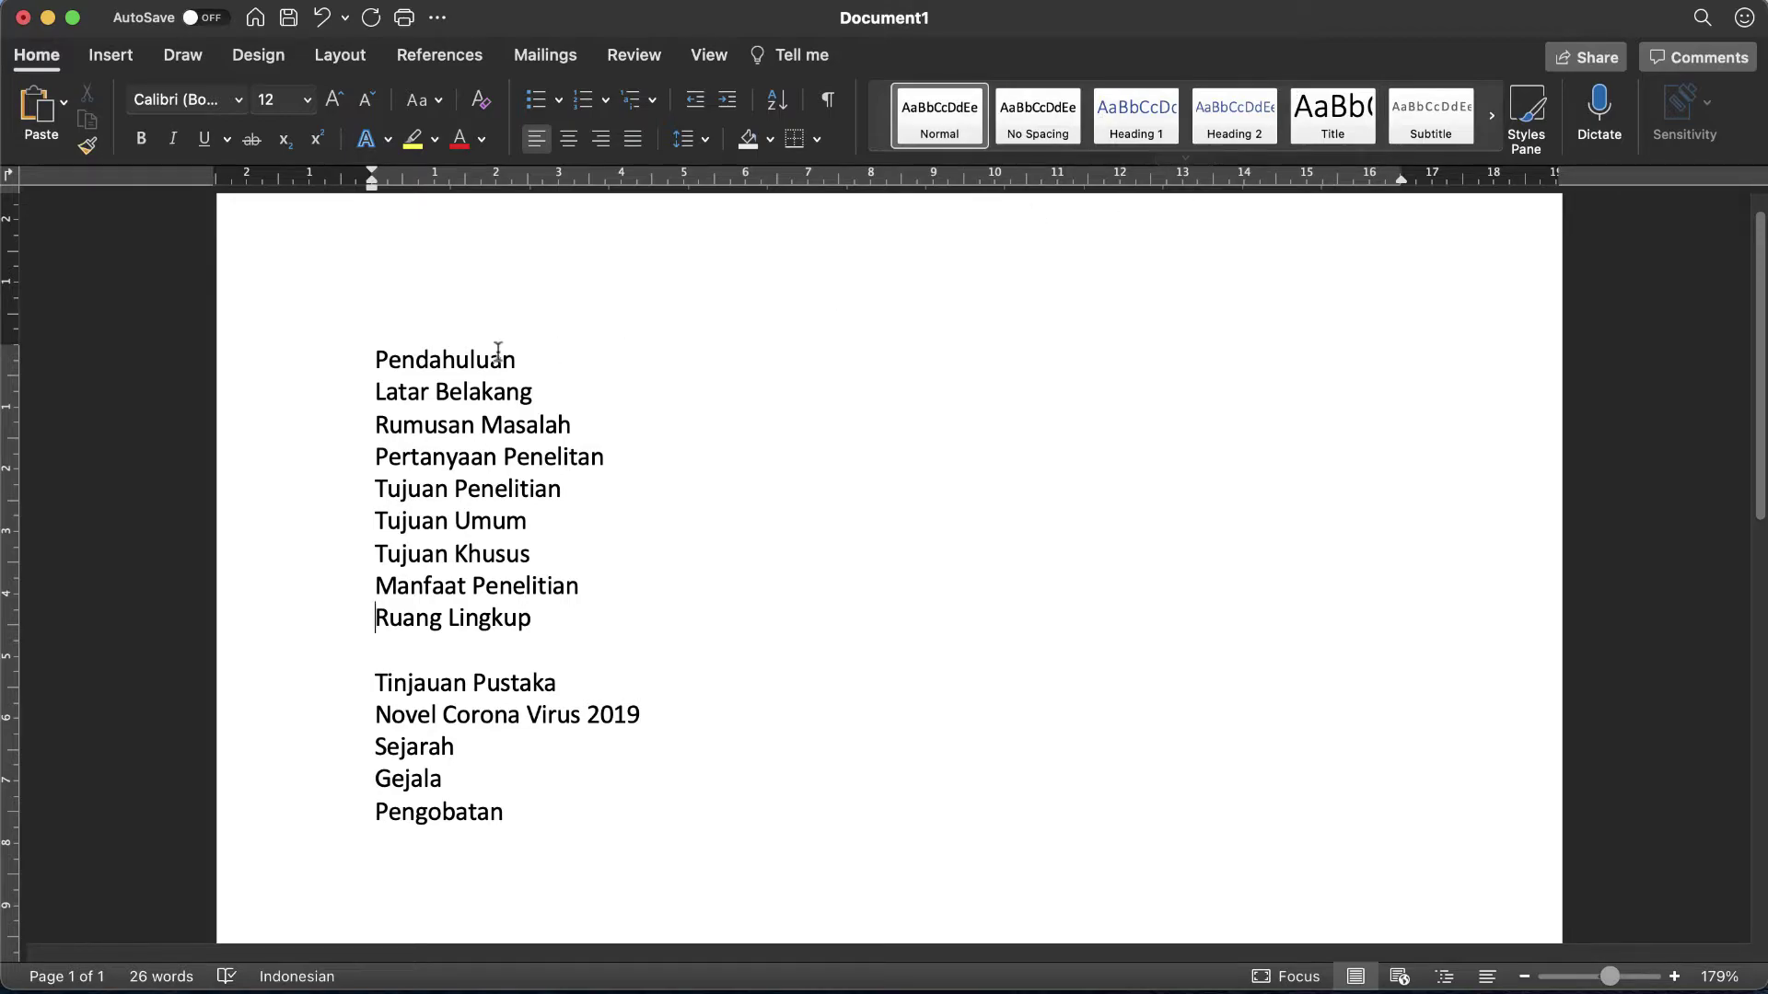
left_click(275, 373)
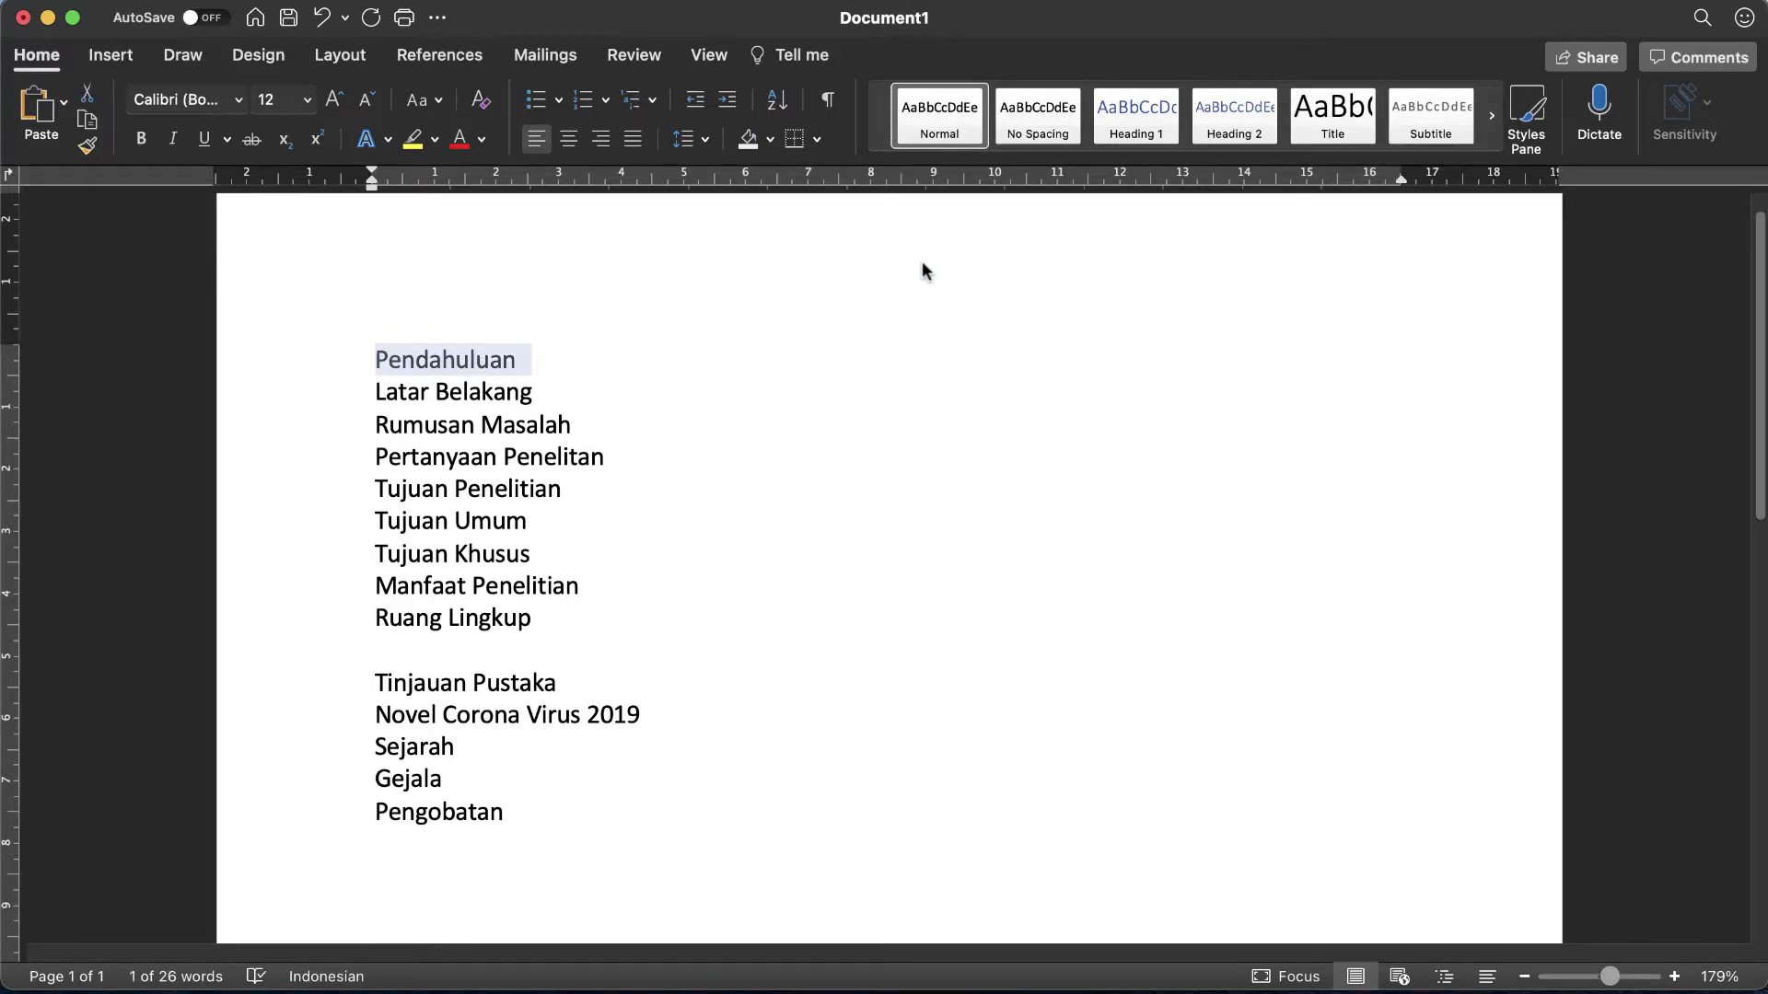
left_click(1137, 122)
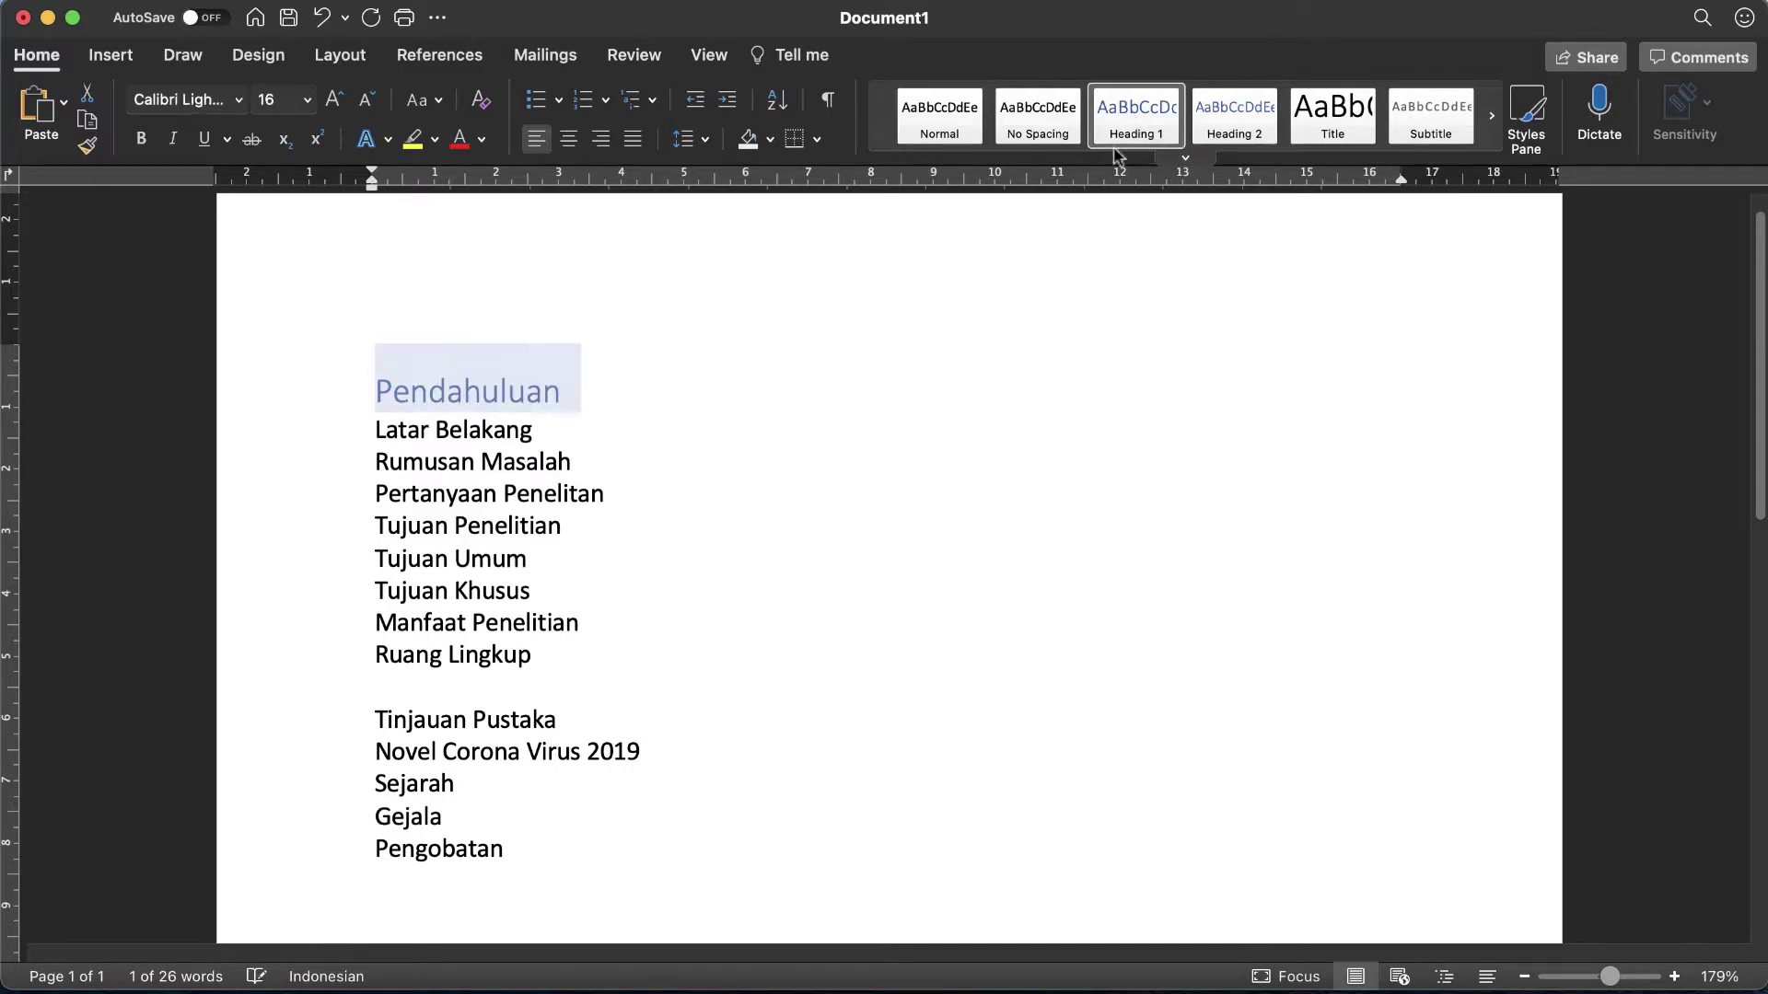
Step: Apply the Heading 2 style to Latar Belakang, Rumusan Masalah, Pertanyaan Penelitan and Tujuan Penelitian
left_click(304, 440)
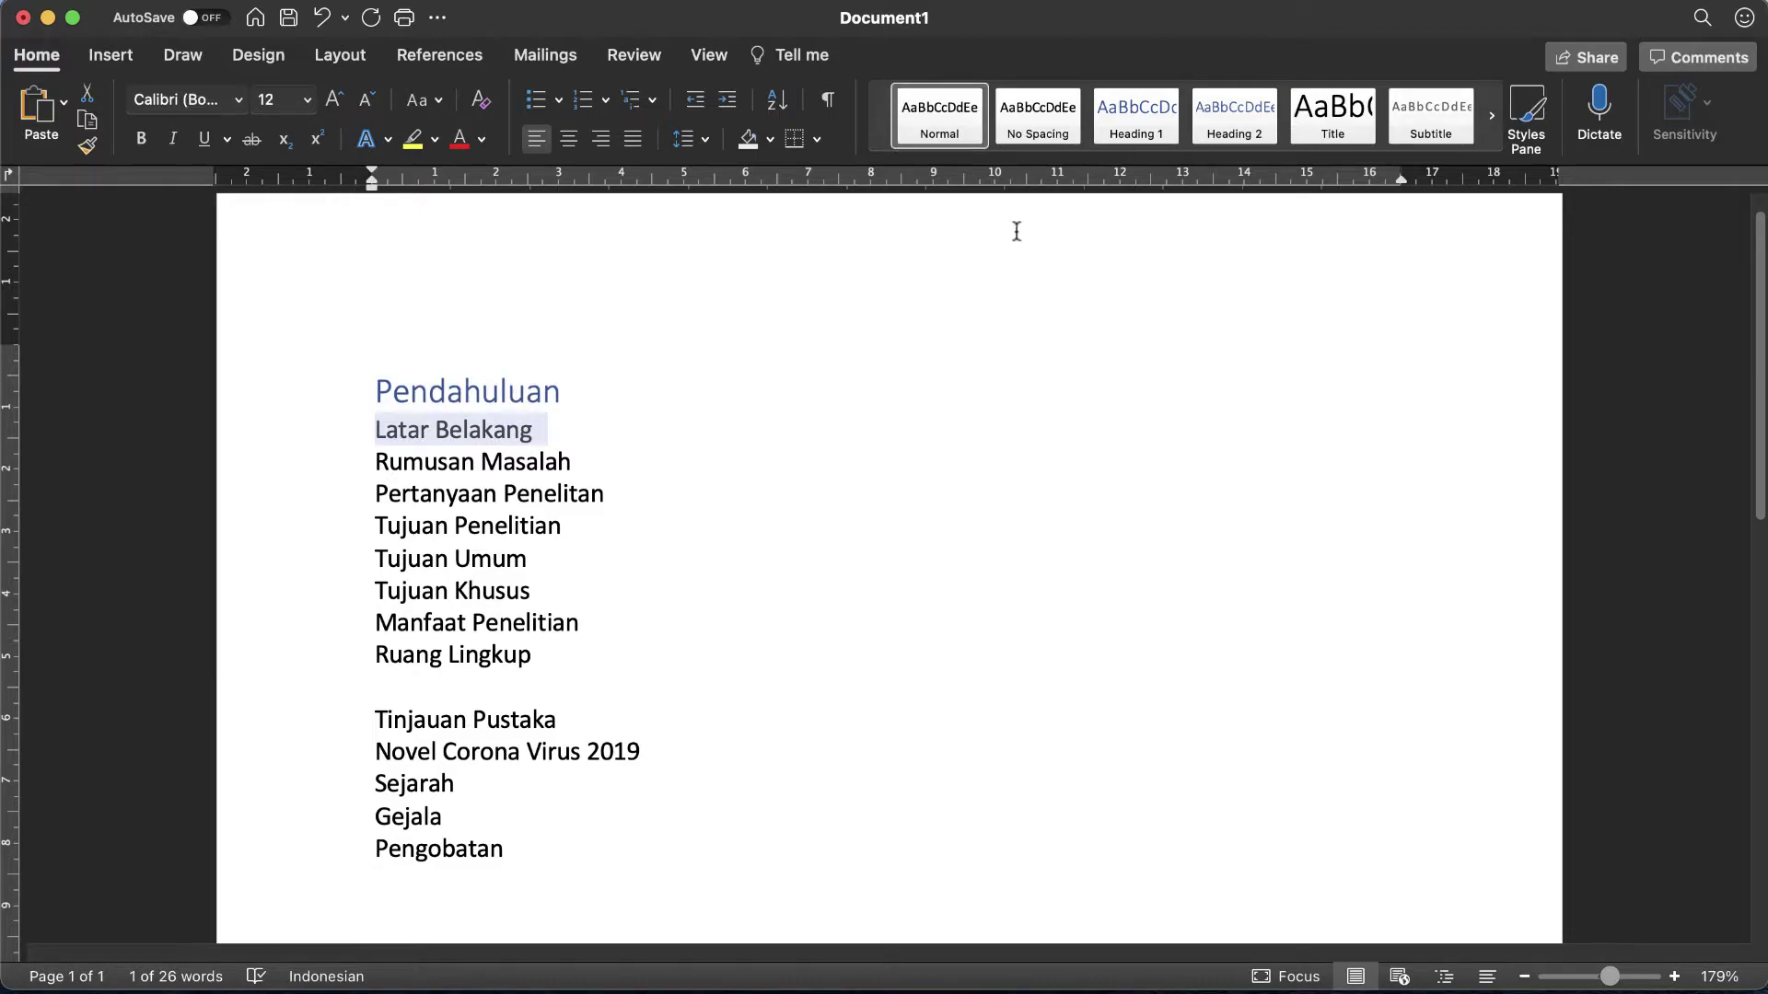
left_click(1248, 121)
left_click(334, 483)
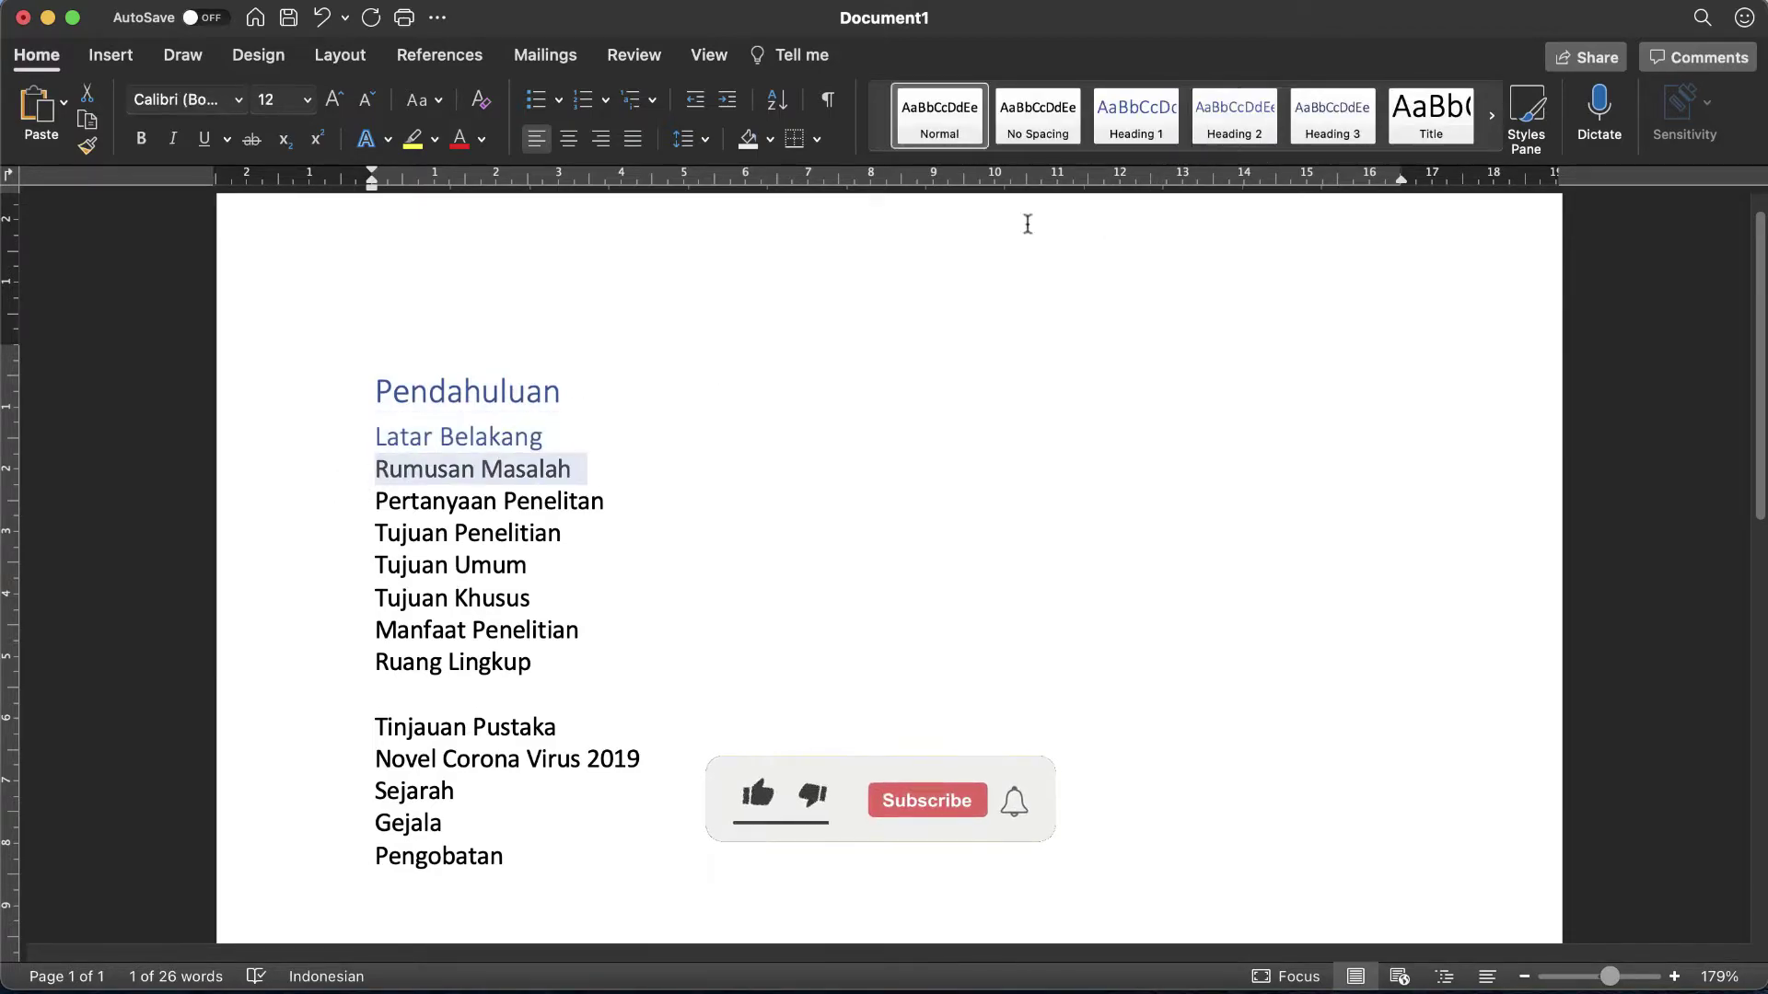
left_click(1234, 115)
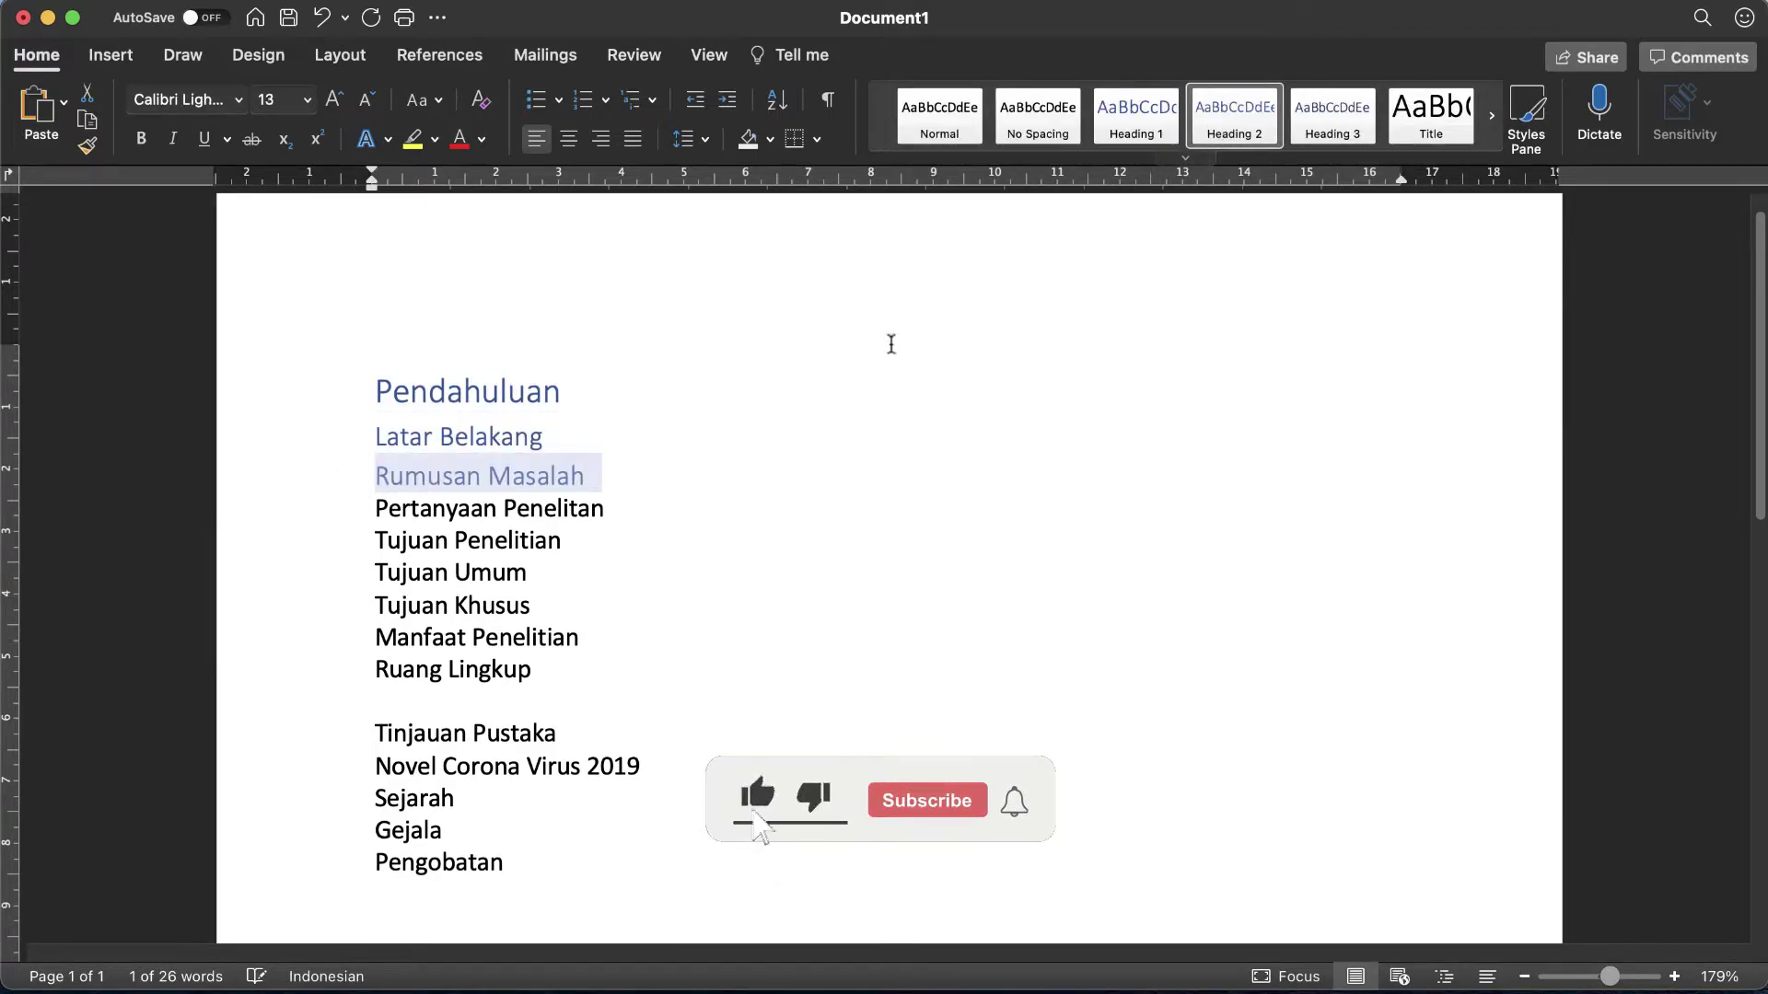
left_click(336, 517)
left_click(1241, 129)
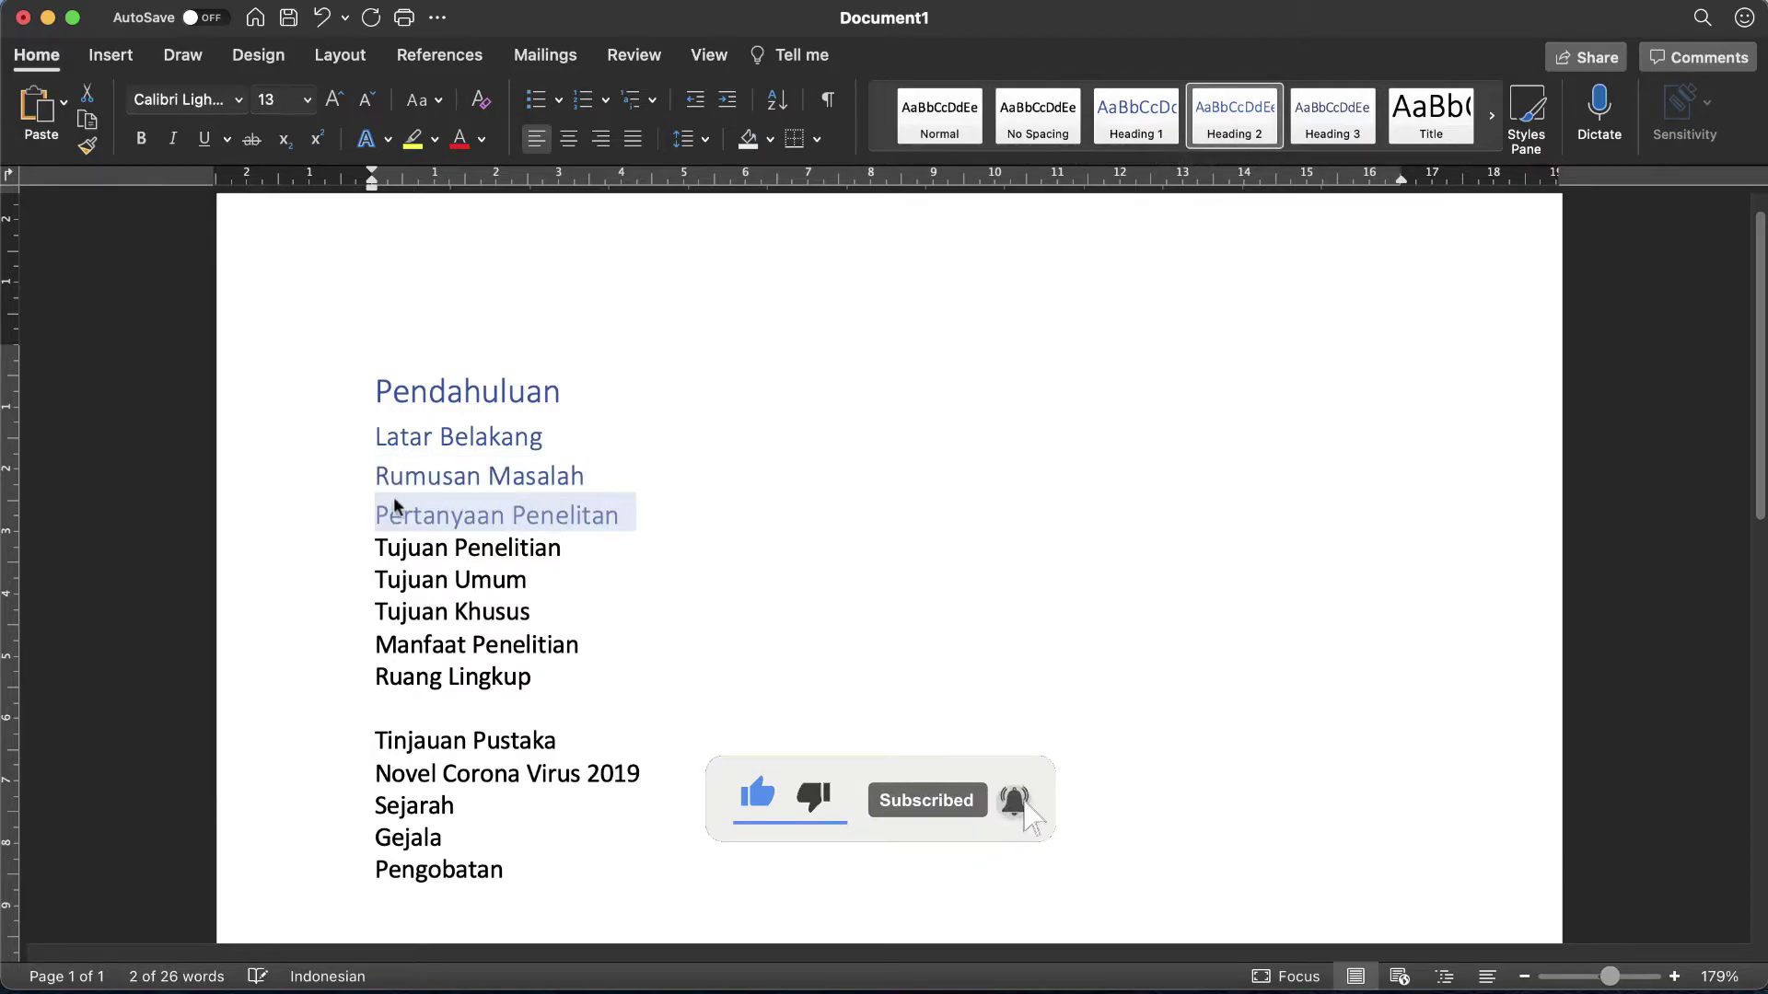
scroll(324, 557, "down", 1)
left_click(324, 549)
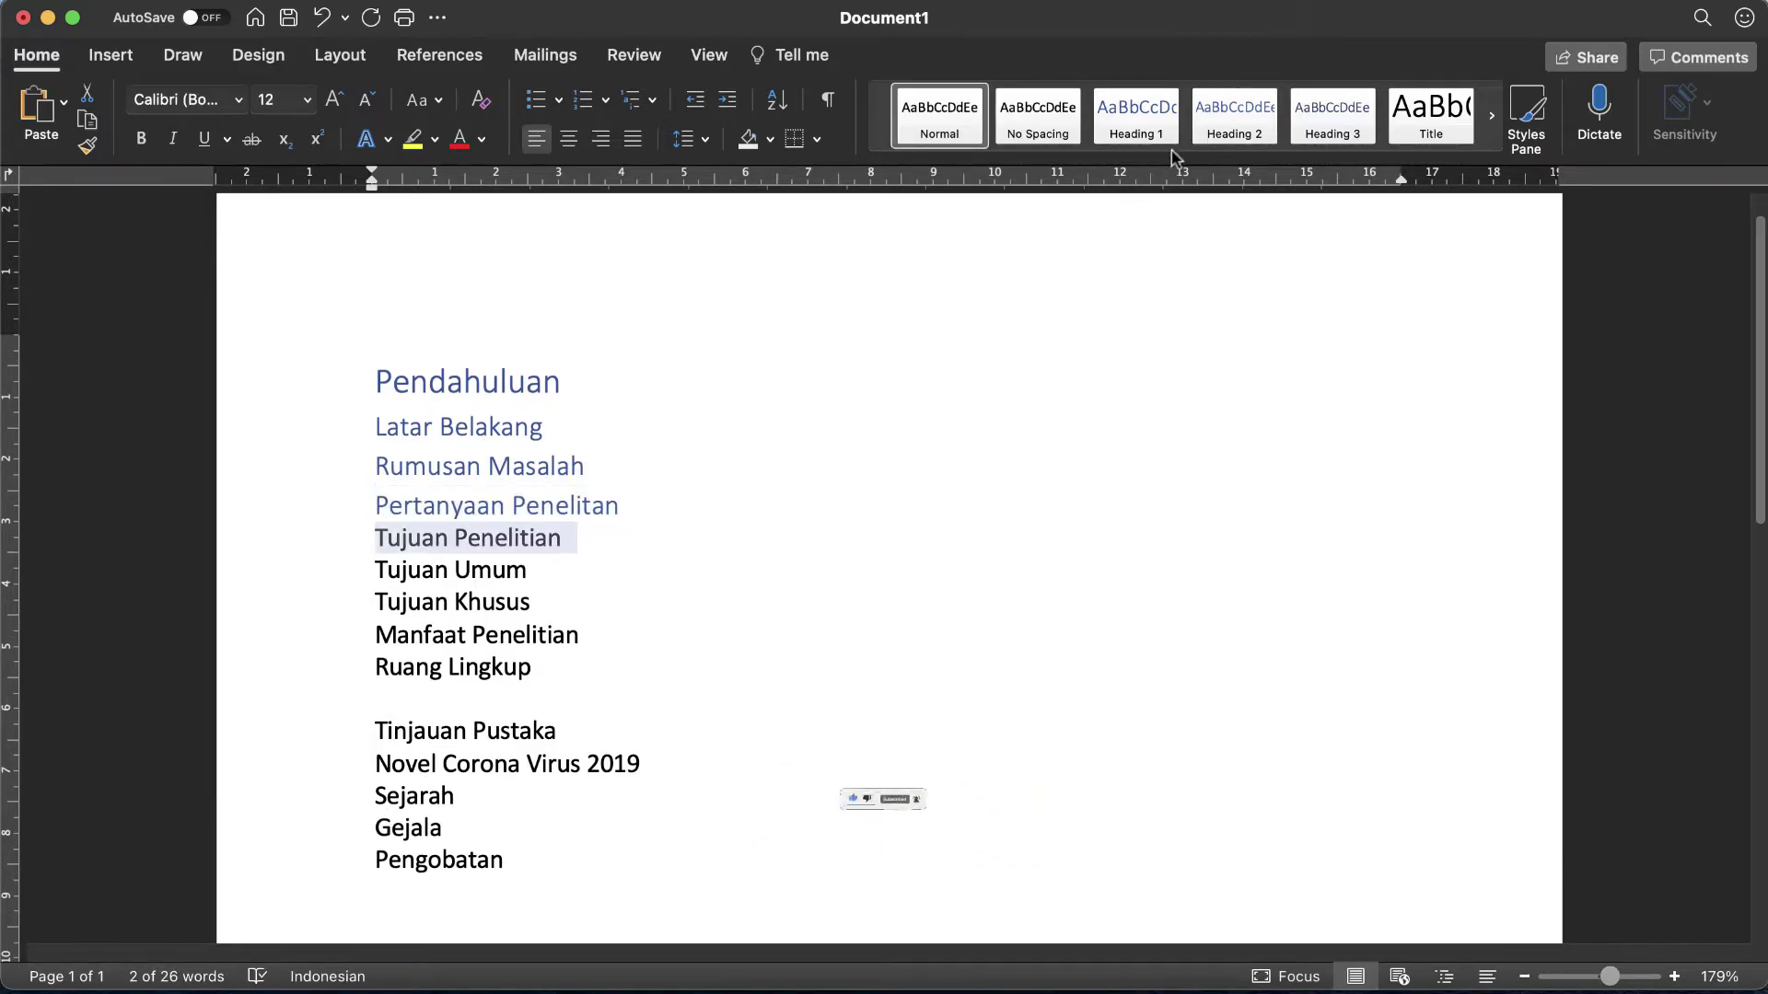
left_click(1235, 118)
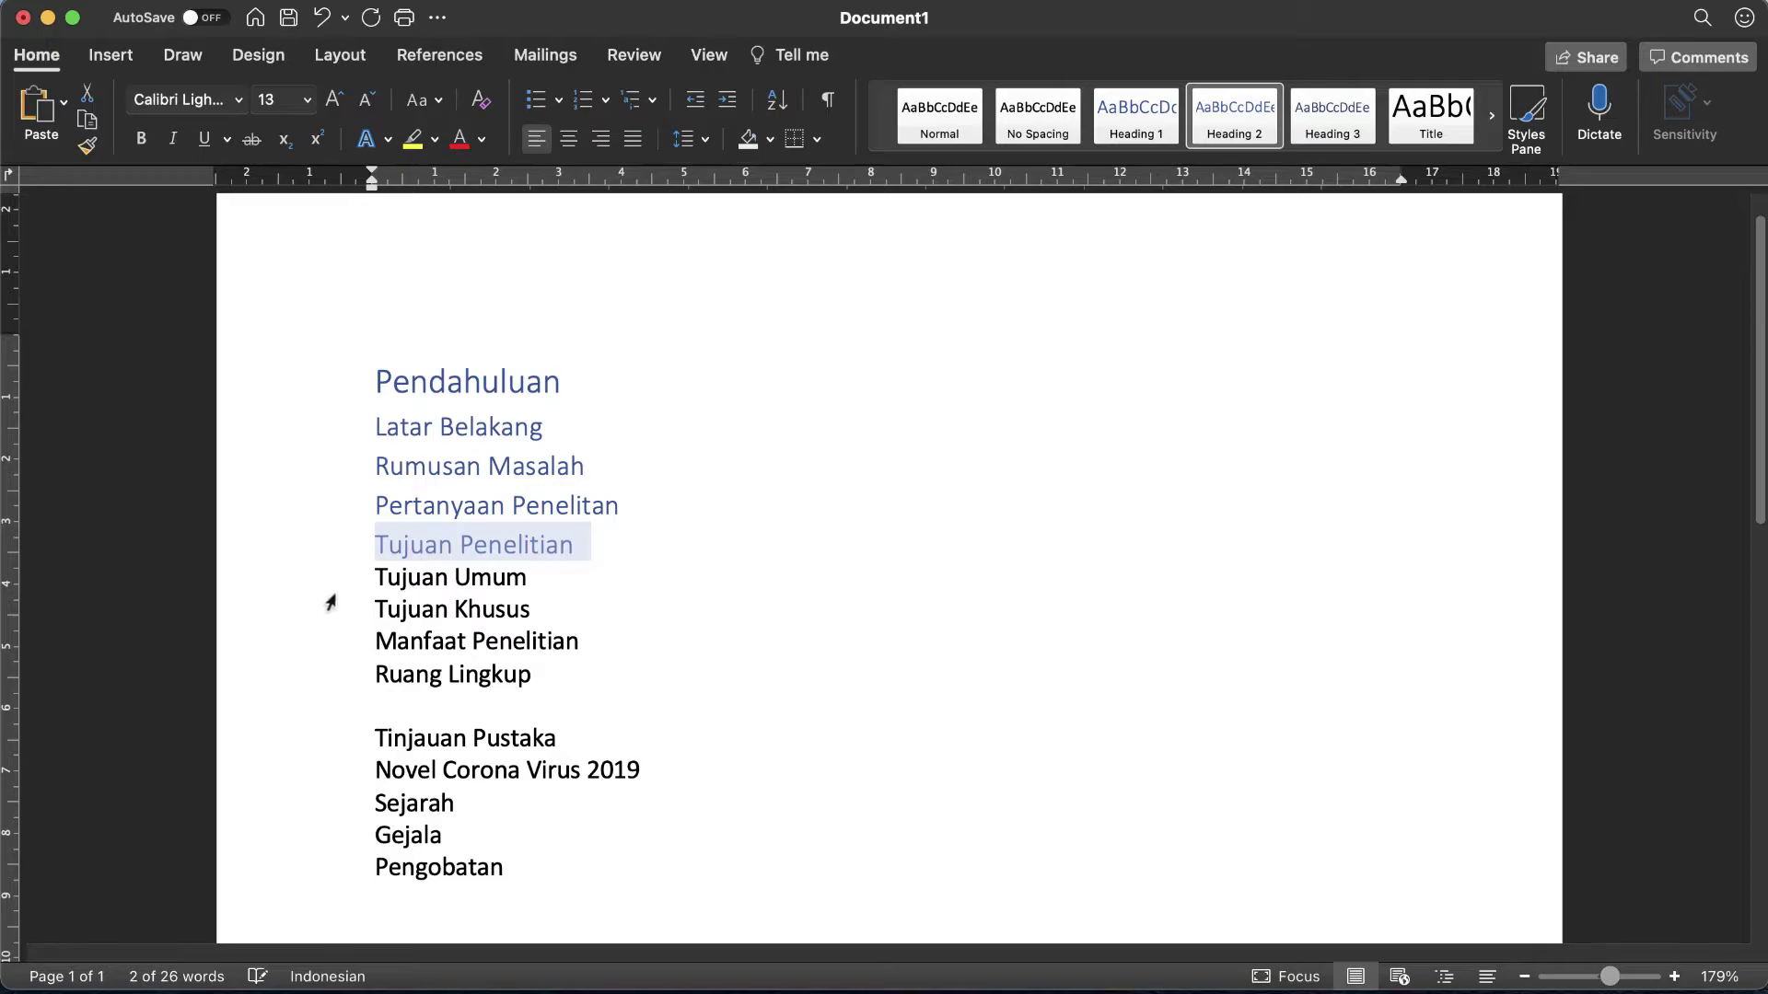
Step: Apply Heading 3 to Tujuan Umum and Tujuan Khusus, and Heading 2 to Manfaat Penelitian and Ruang Lingkup
left_click_drag(335, 582, 335, 612)
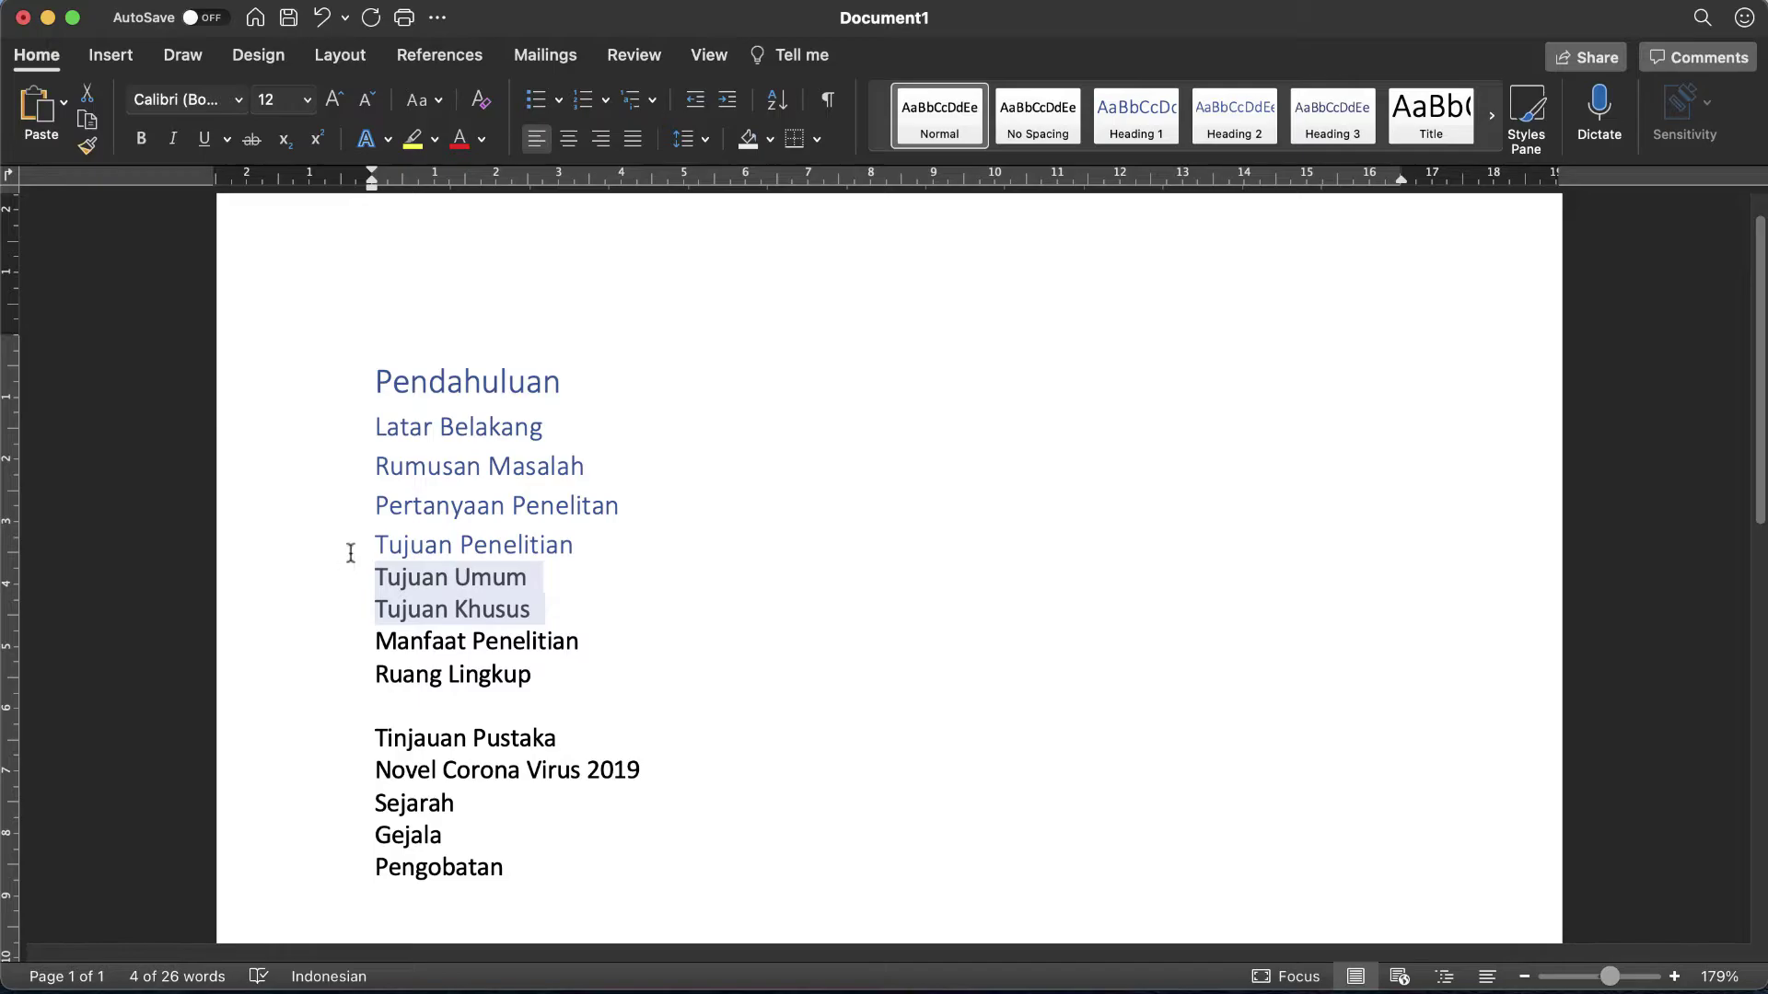
left_click(1321, 137)
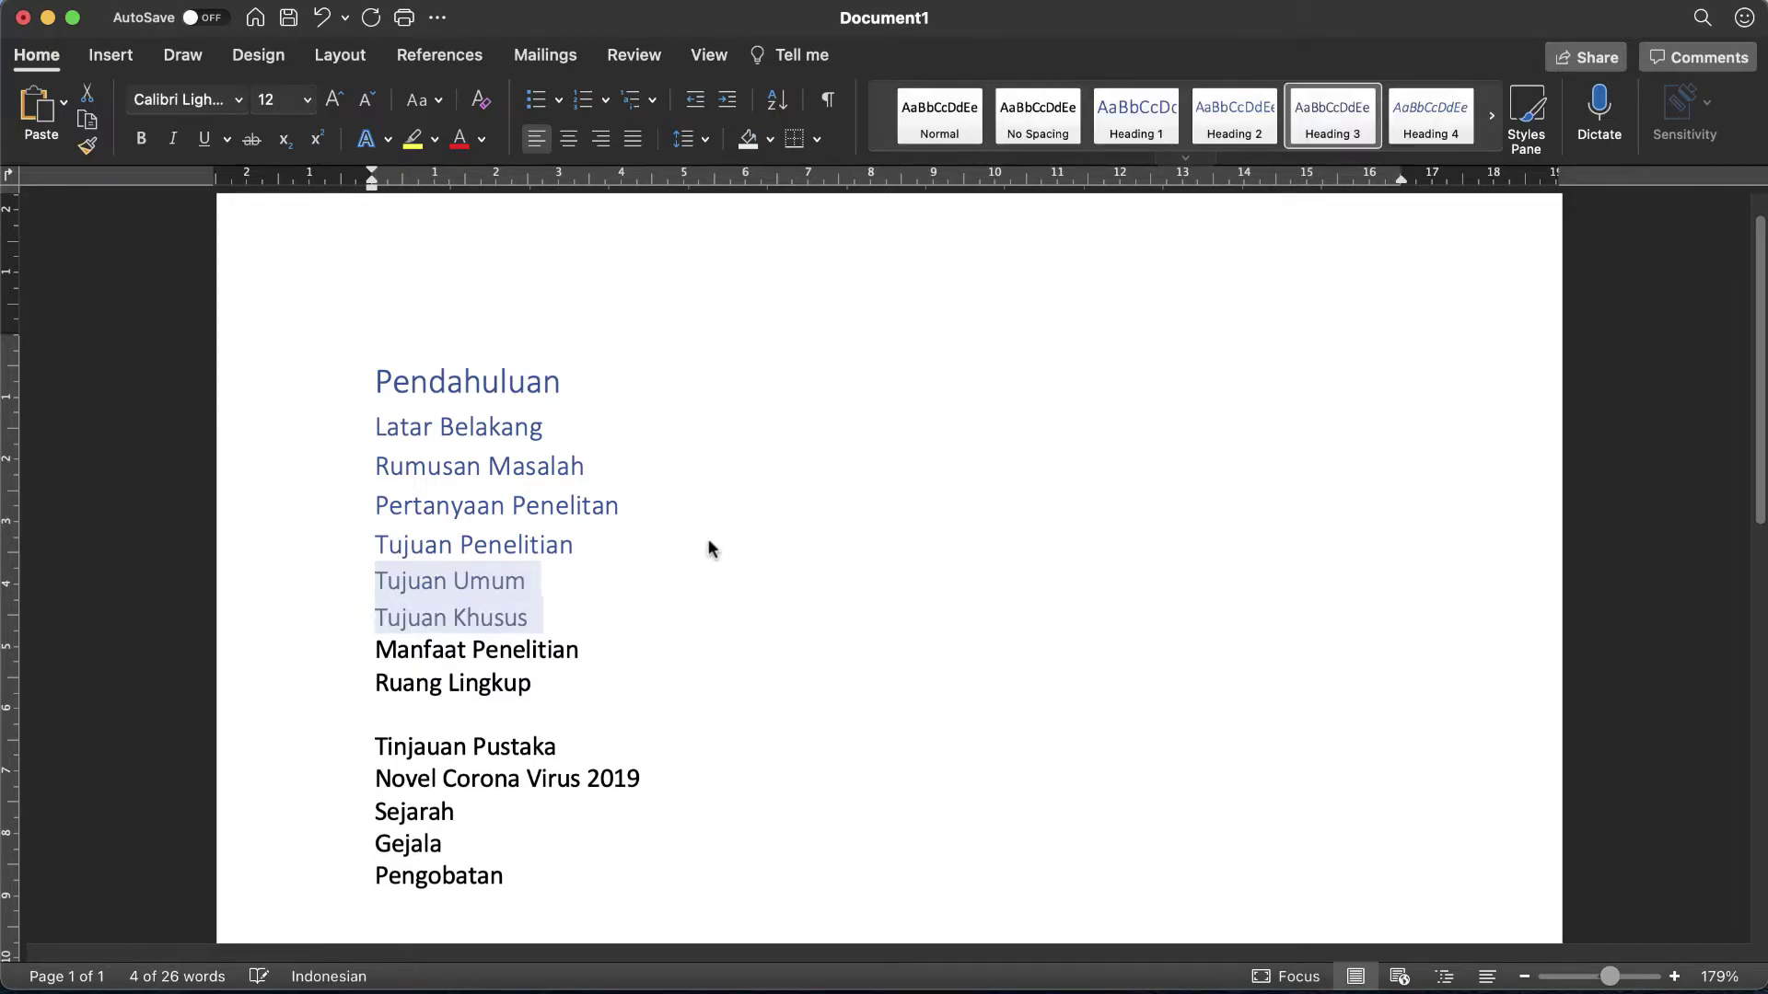
left_click(340, 663)
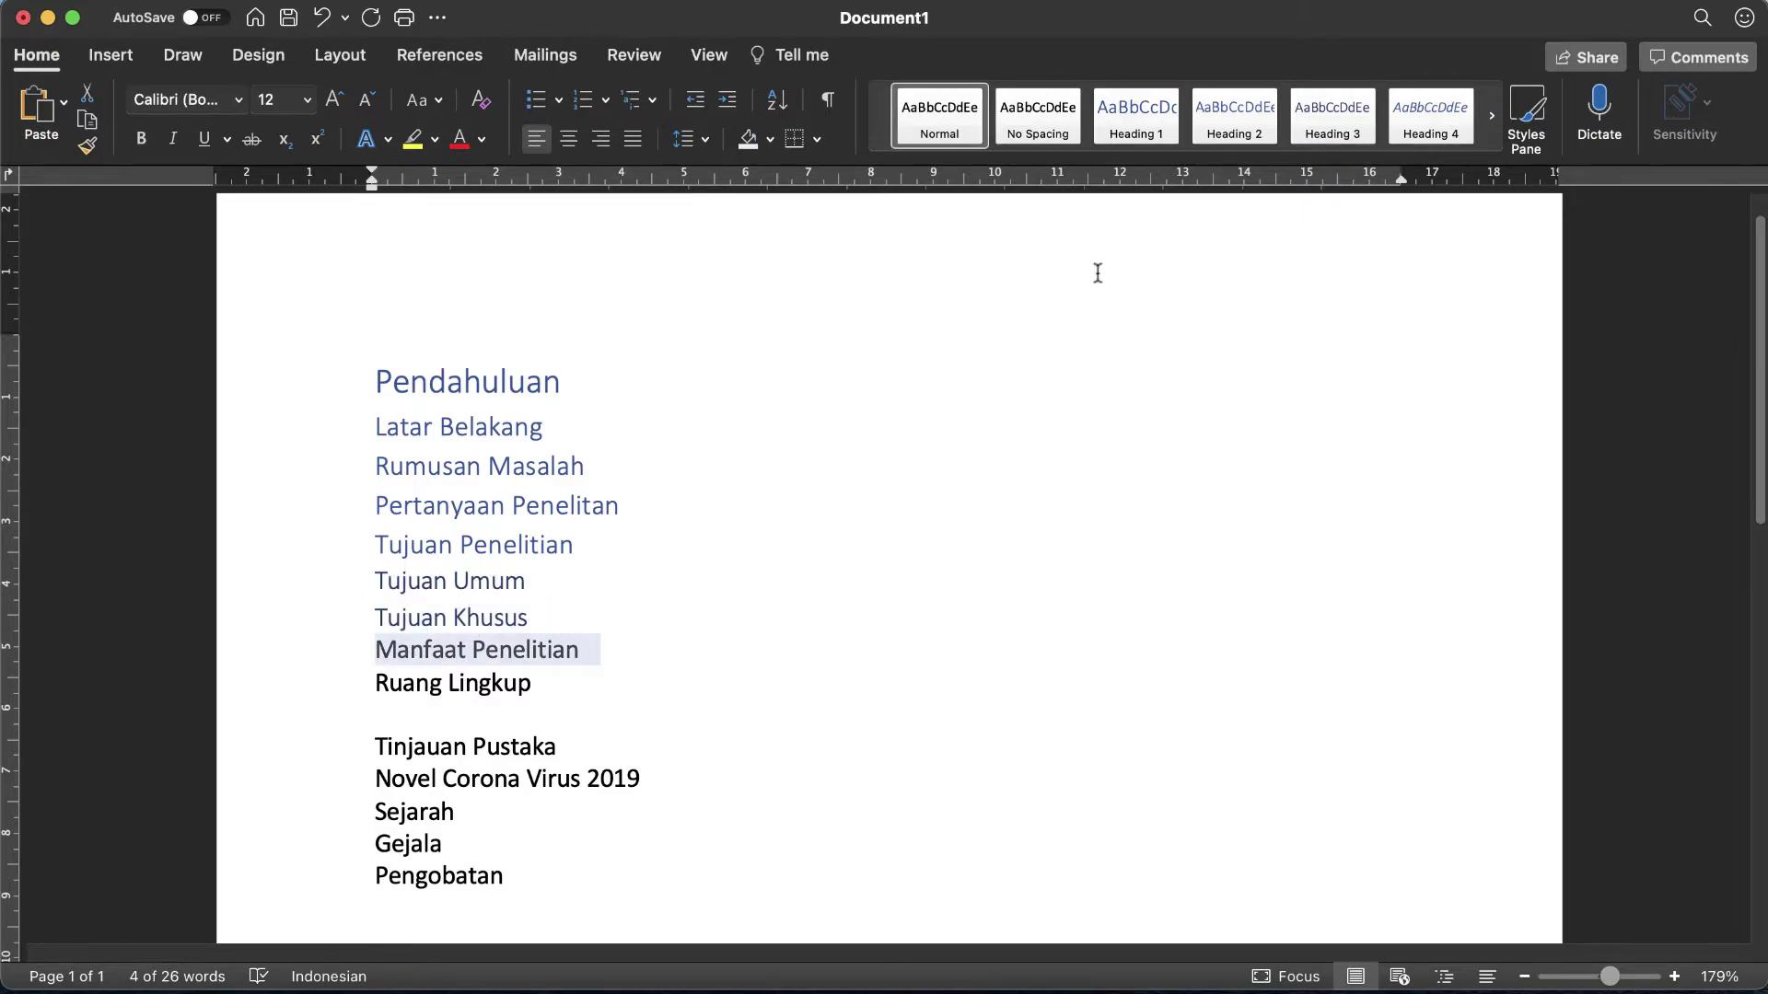
left_click(1234, 109)
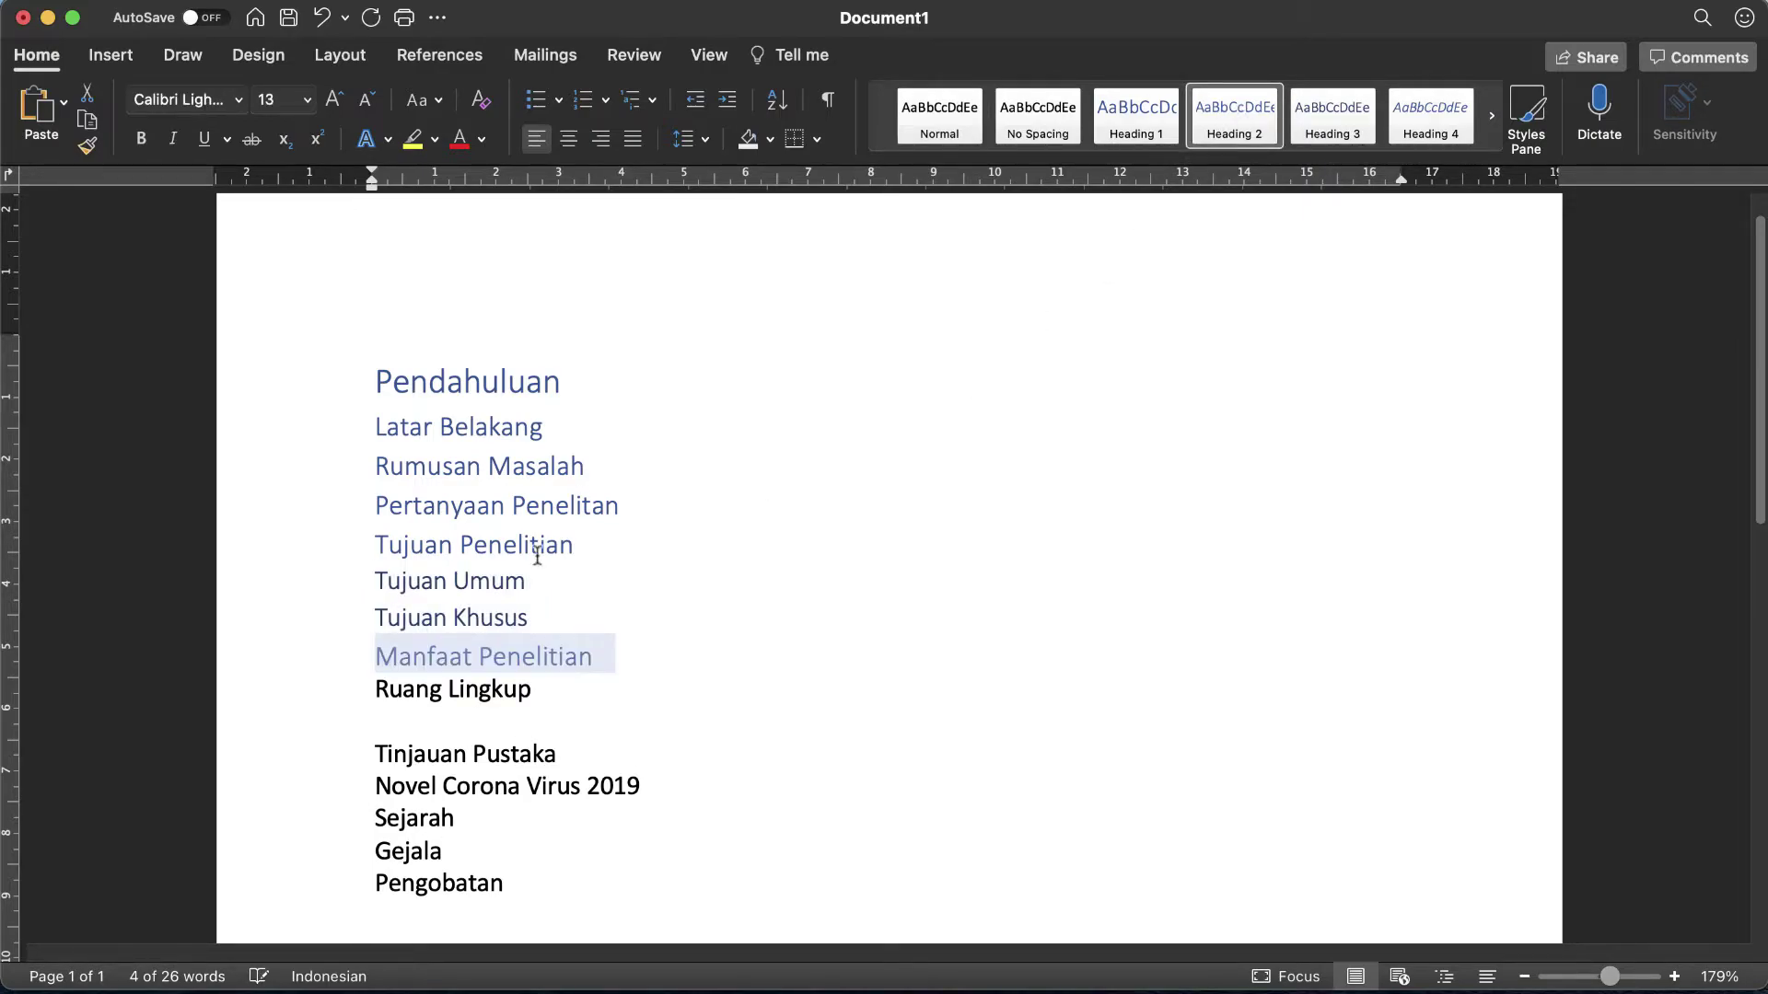
left_click(346, 698)
left_click(1234, 115)
scroll(597, 388, "down", 1)
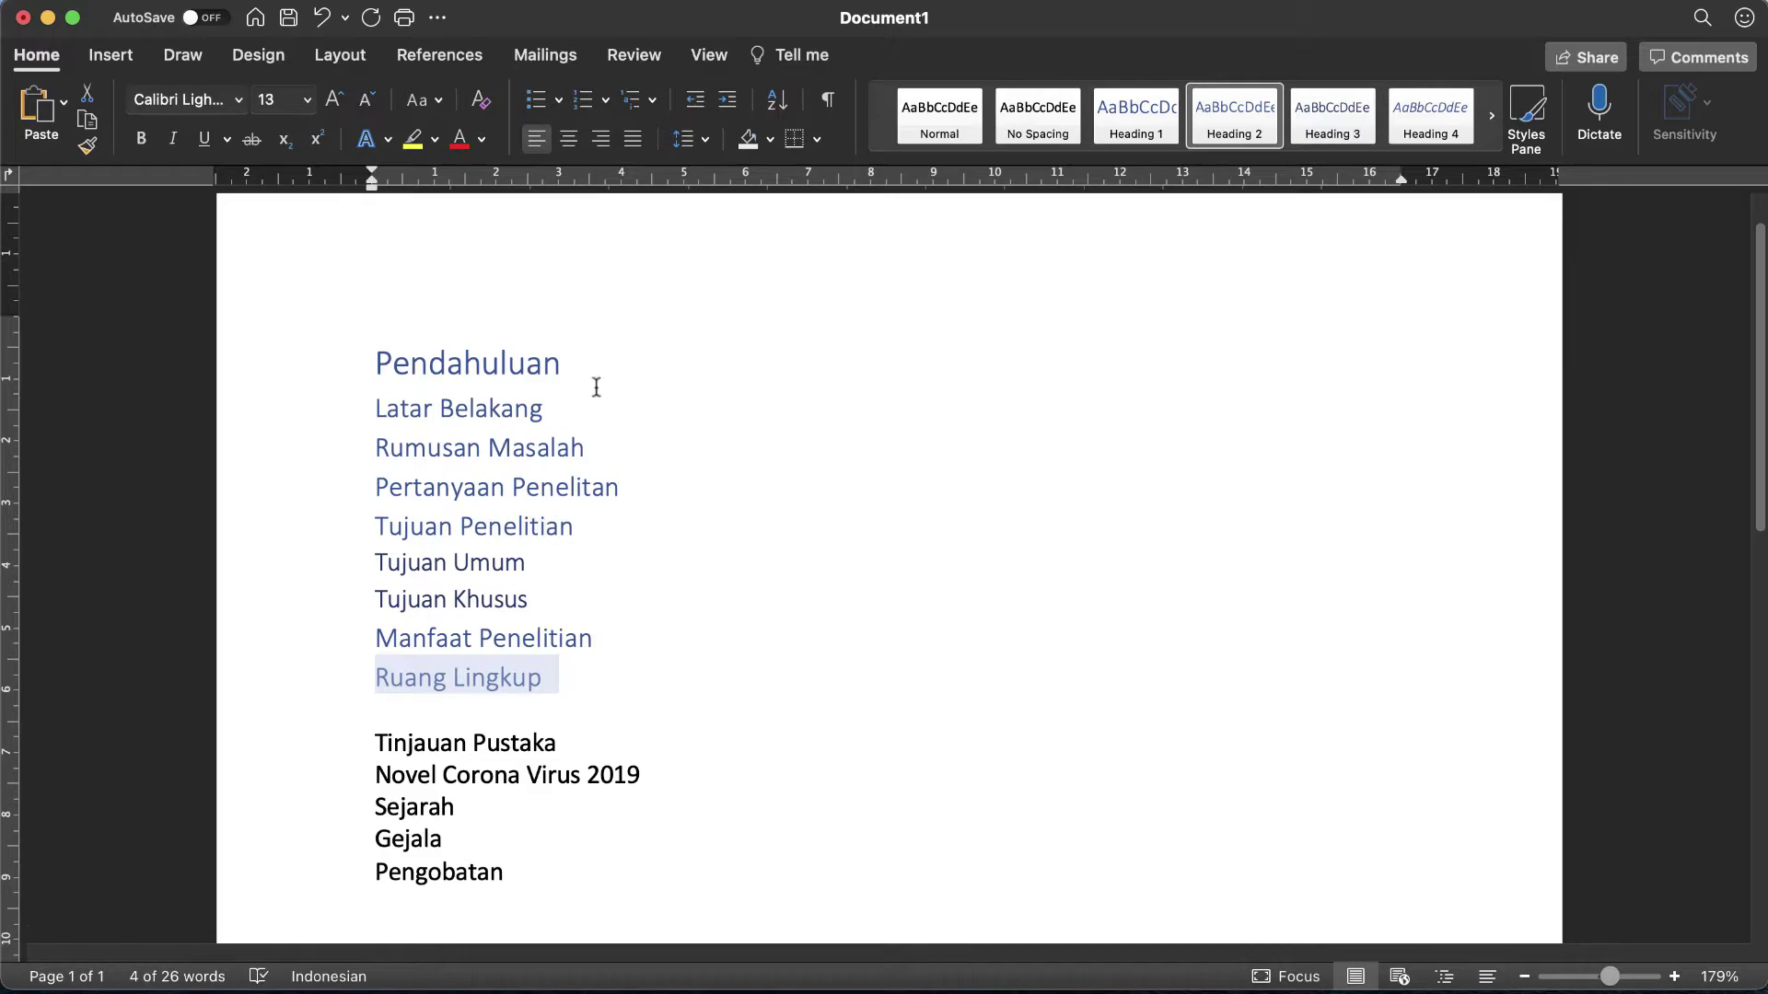
Step: Apply Heading 1 to Tinjauan Pustaka and Heading 2 to Novel Corona Virus 2019, Sejarah, Gejala and Pengobatan
left_click(336, 744)
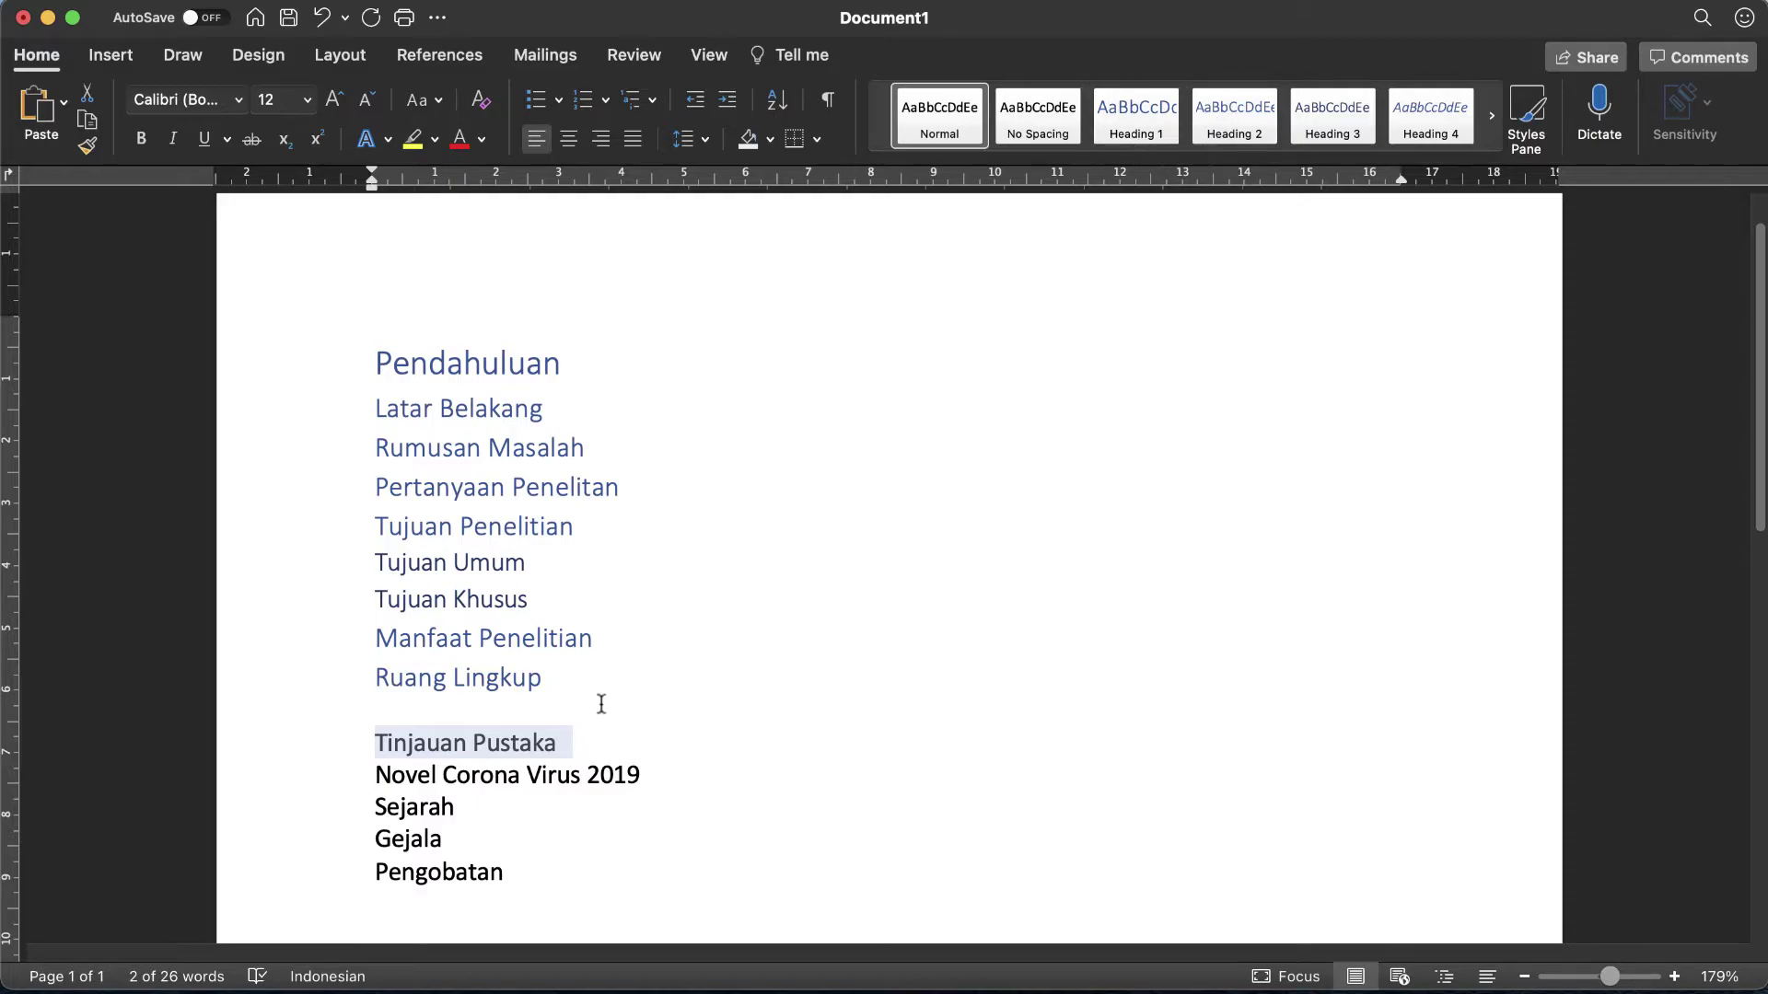
left_click(1141, 103)
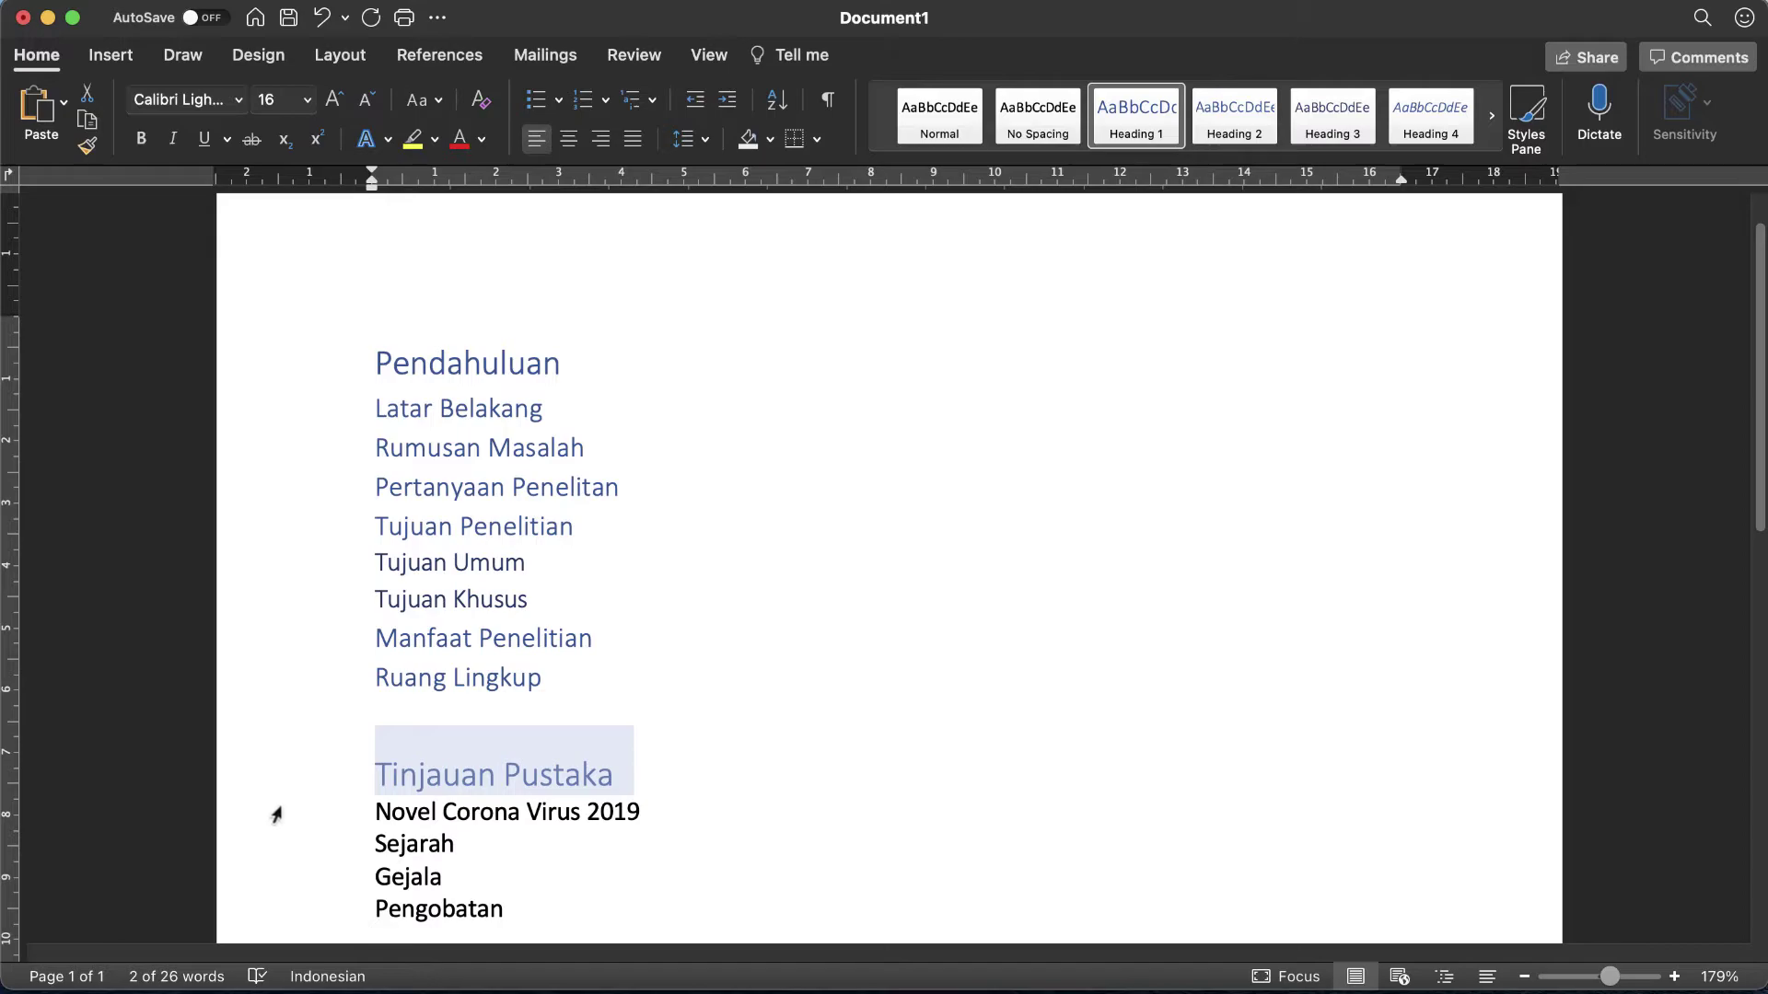
left_click(336, 815)
scroll(339, 819, "down", 1)
left_click(338, 861, "shift")
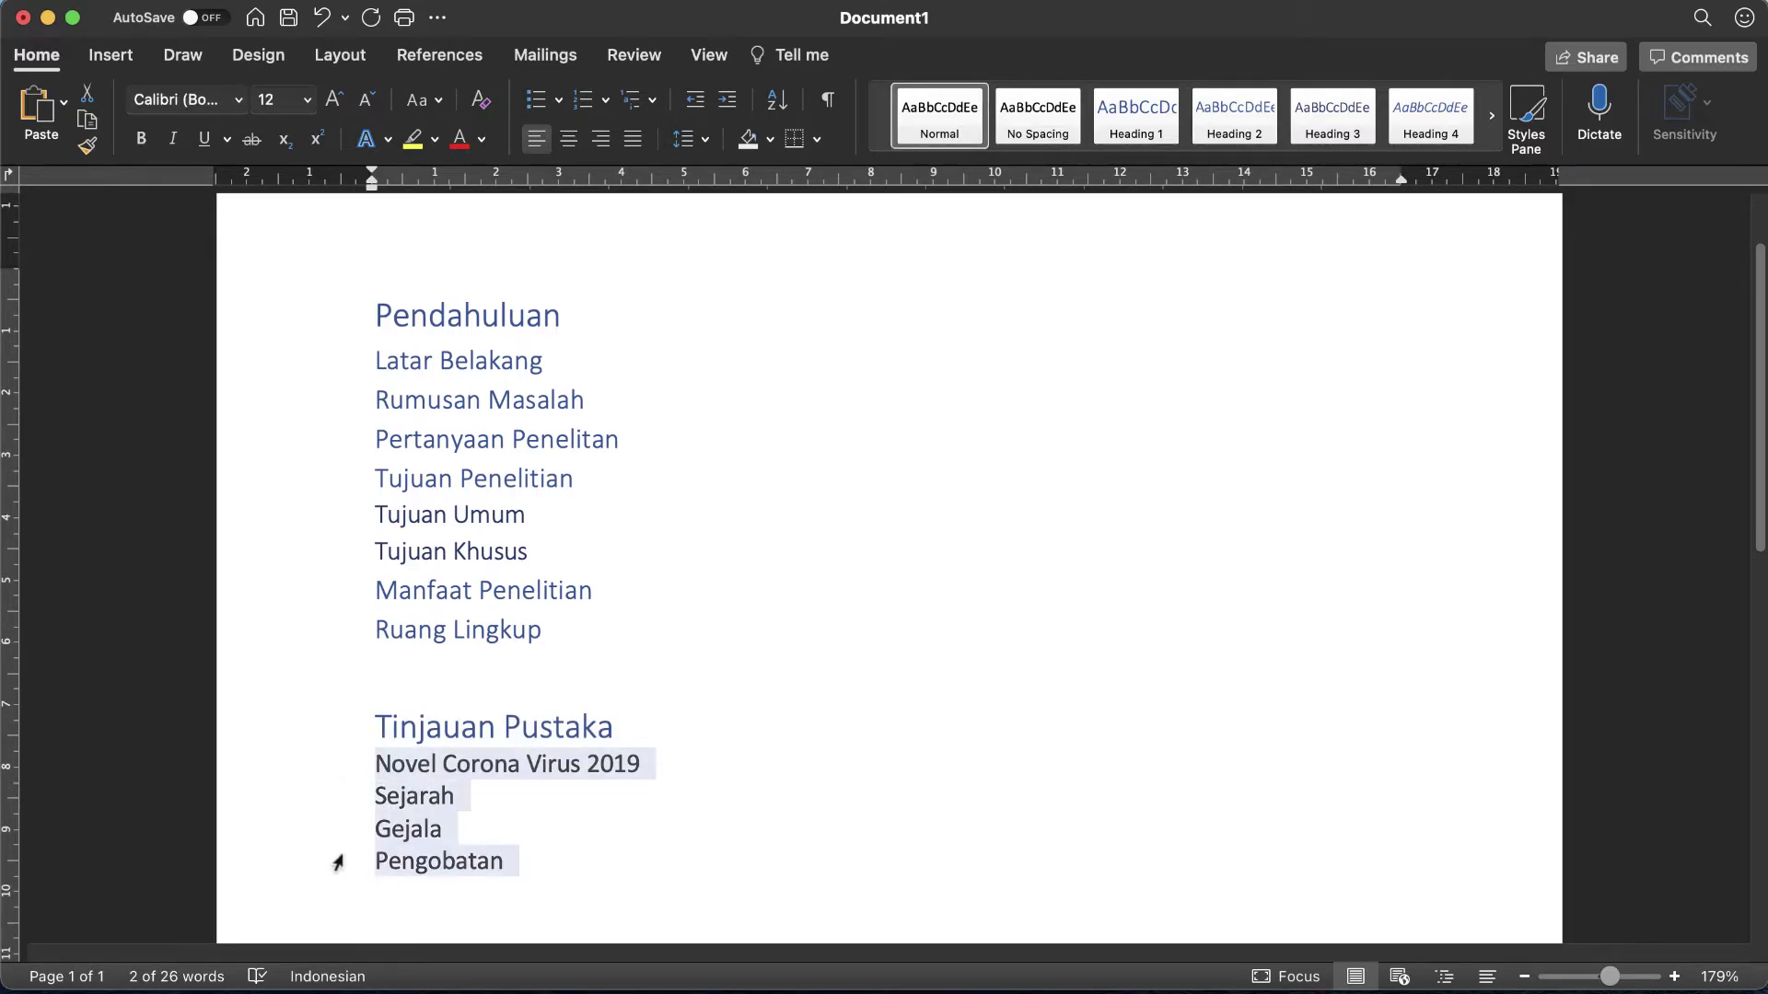
left_click(1234, 120)
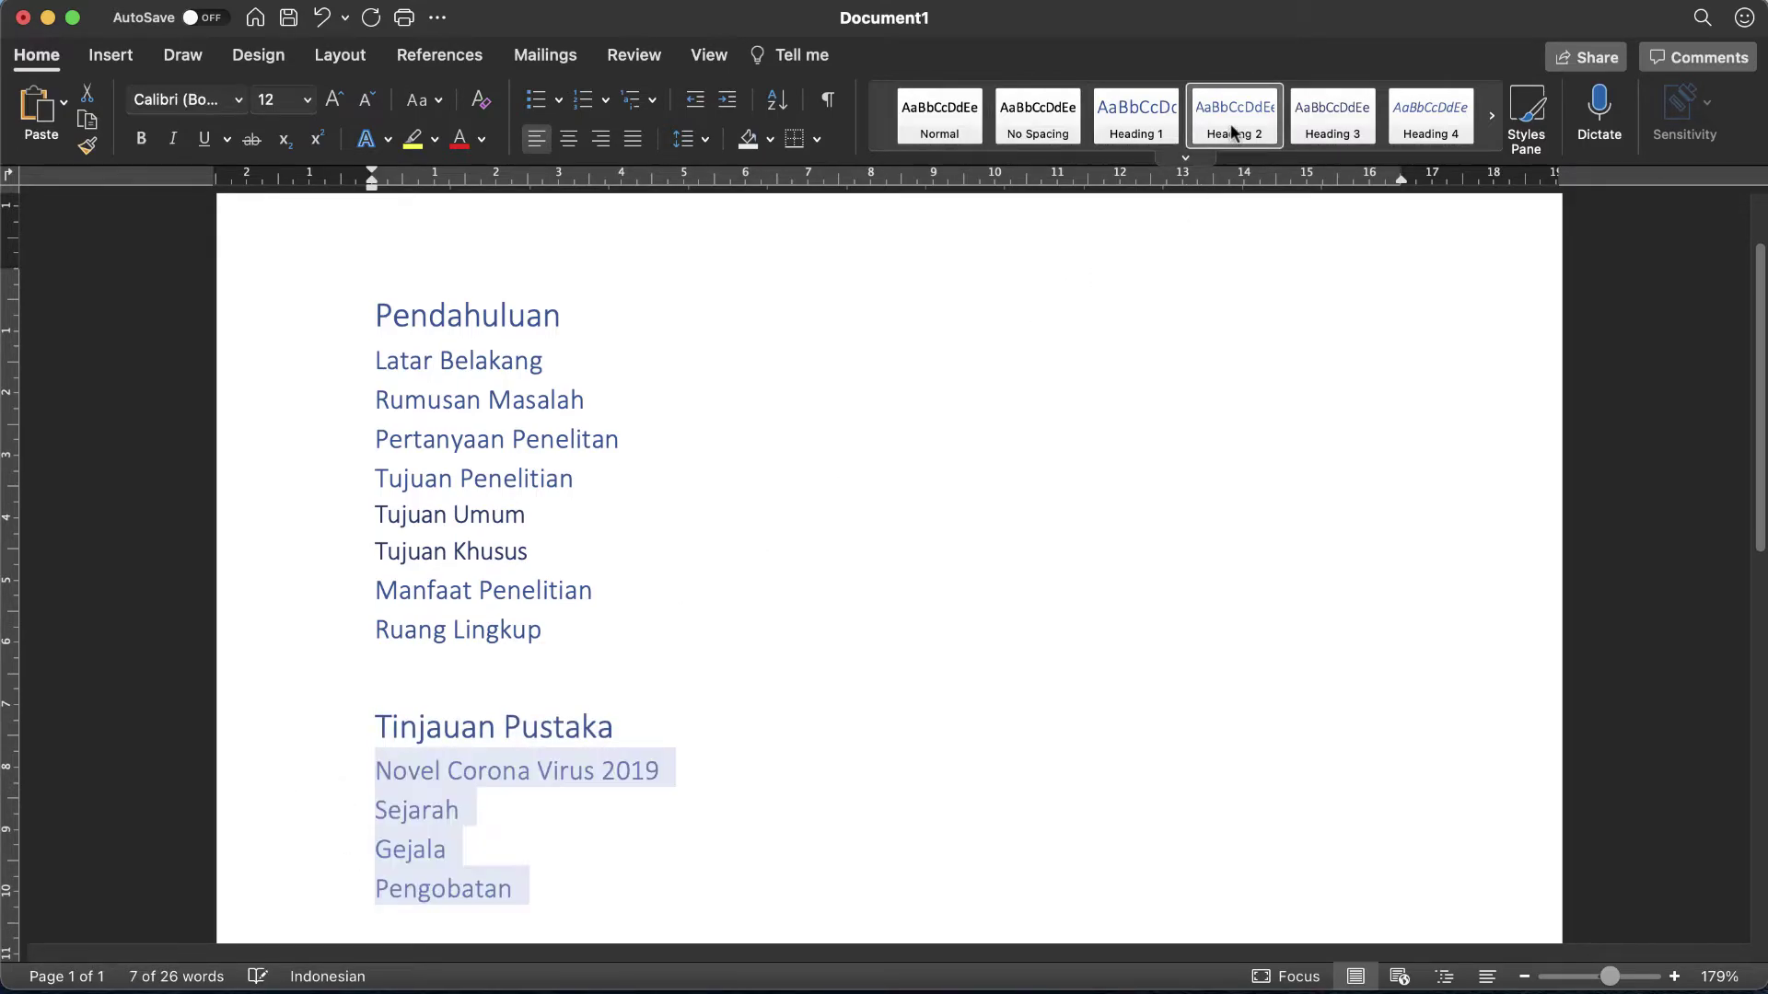
left_click(634, 635)
scroll(432, 396, "down", 1)
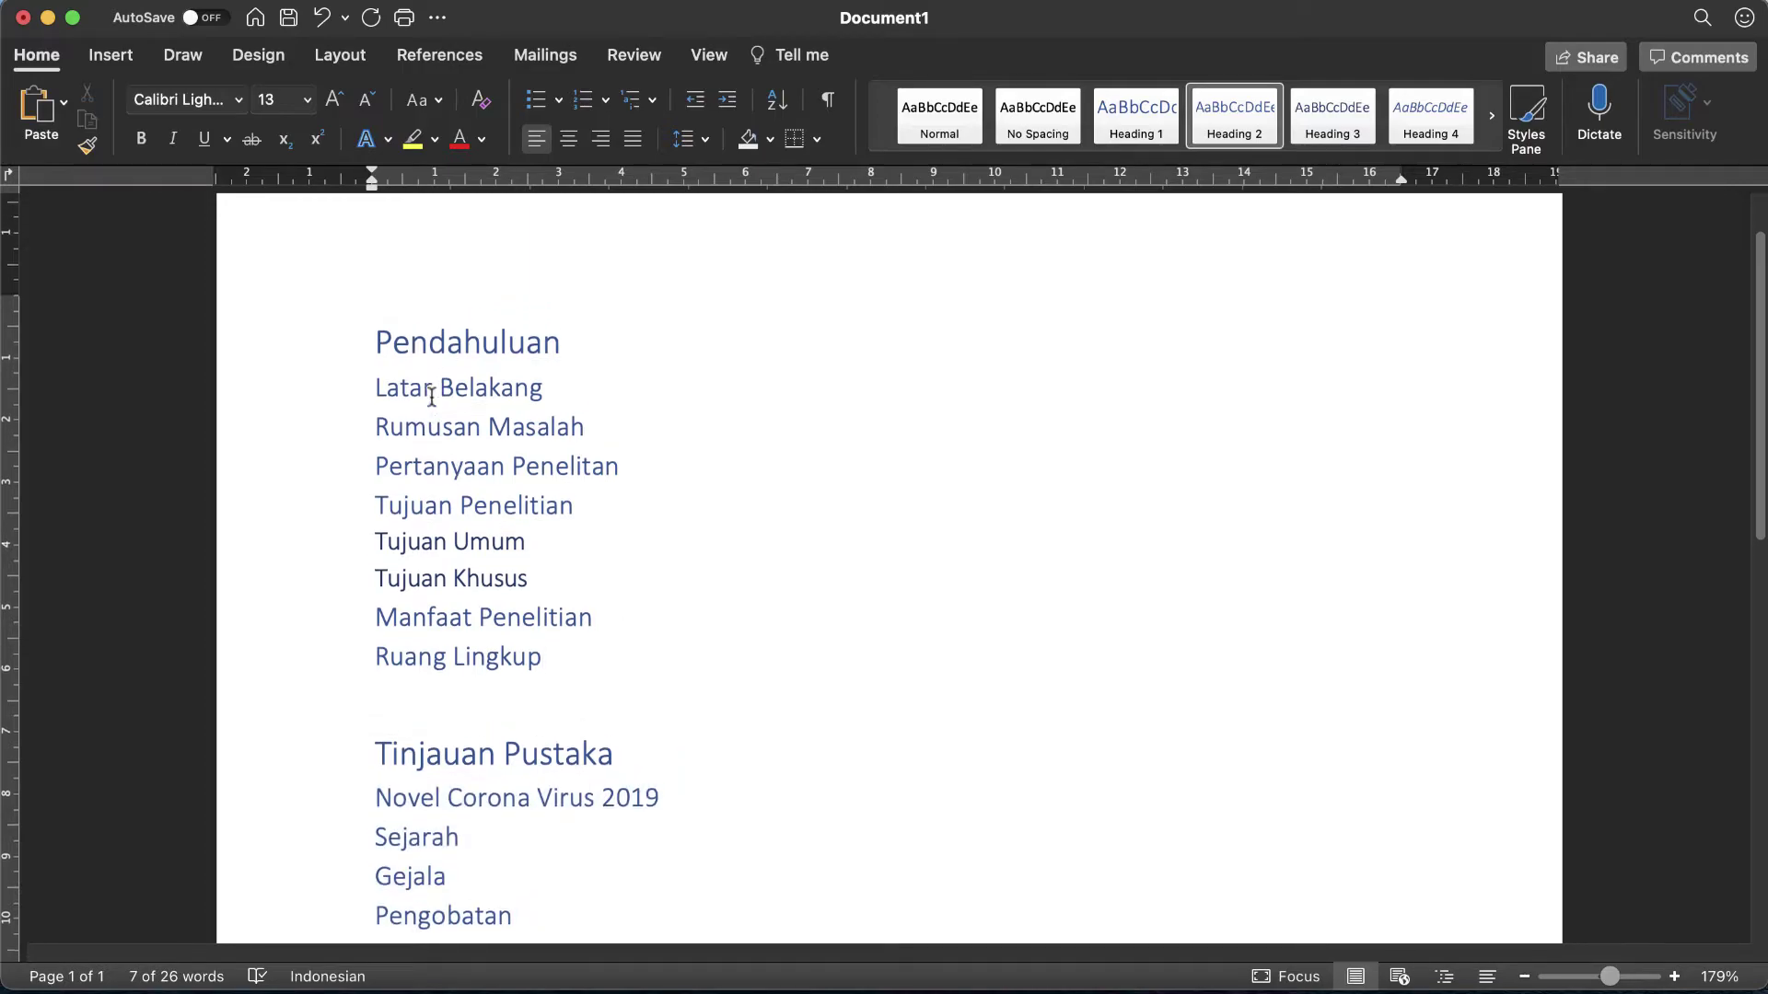
scroll(432, 396, "down", 2)
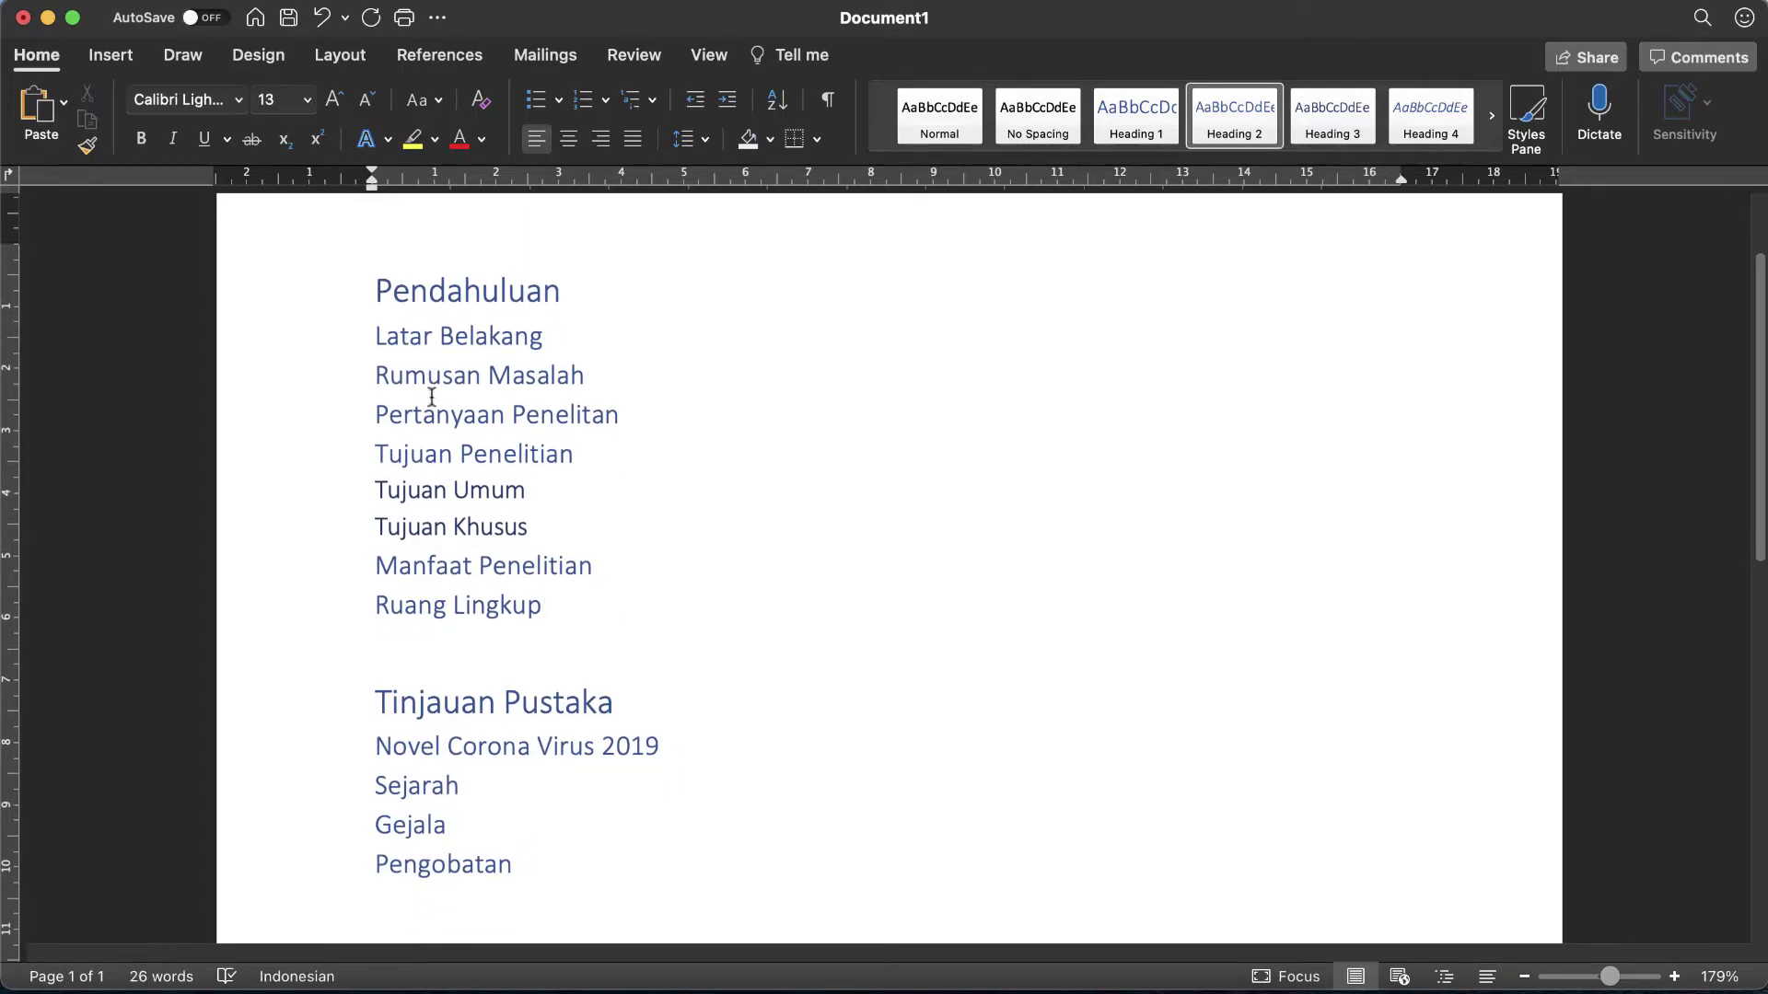
Step: Insert a Next Page section break before the Pendahuluan heading to leave a blank first page
scroll(373, 338, "up", 5)
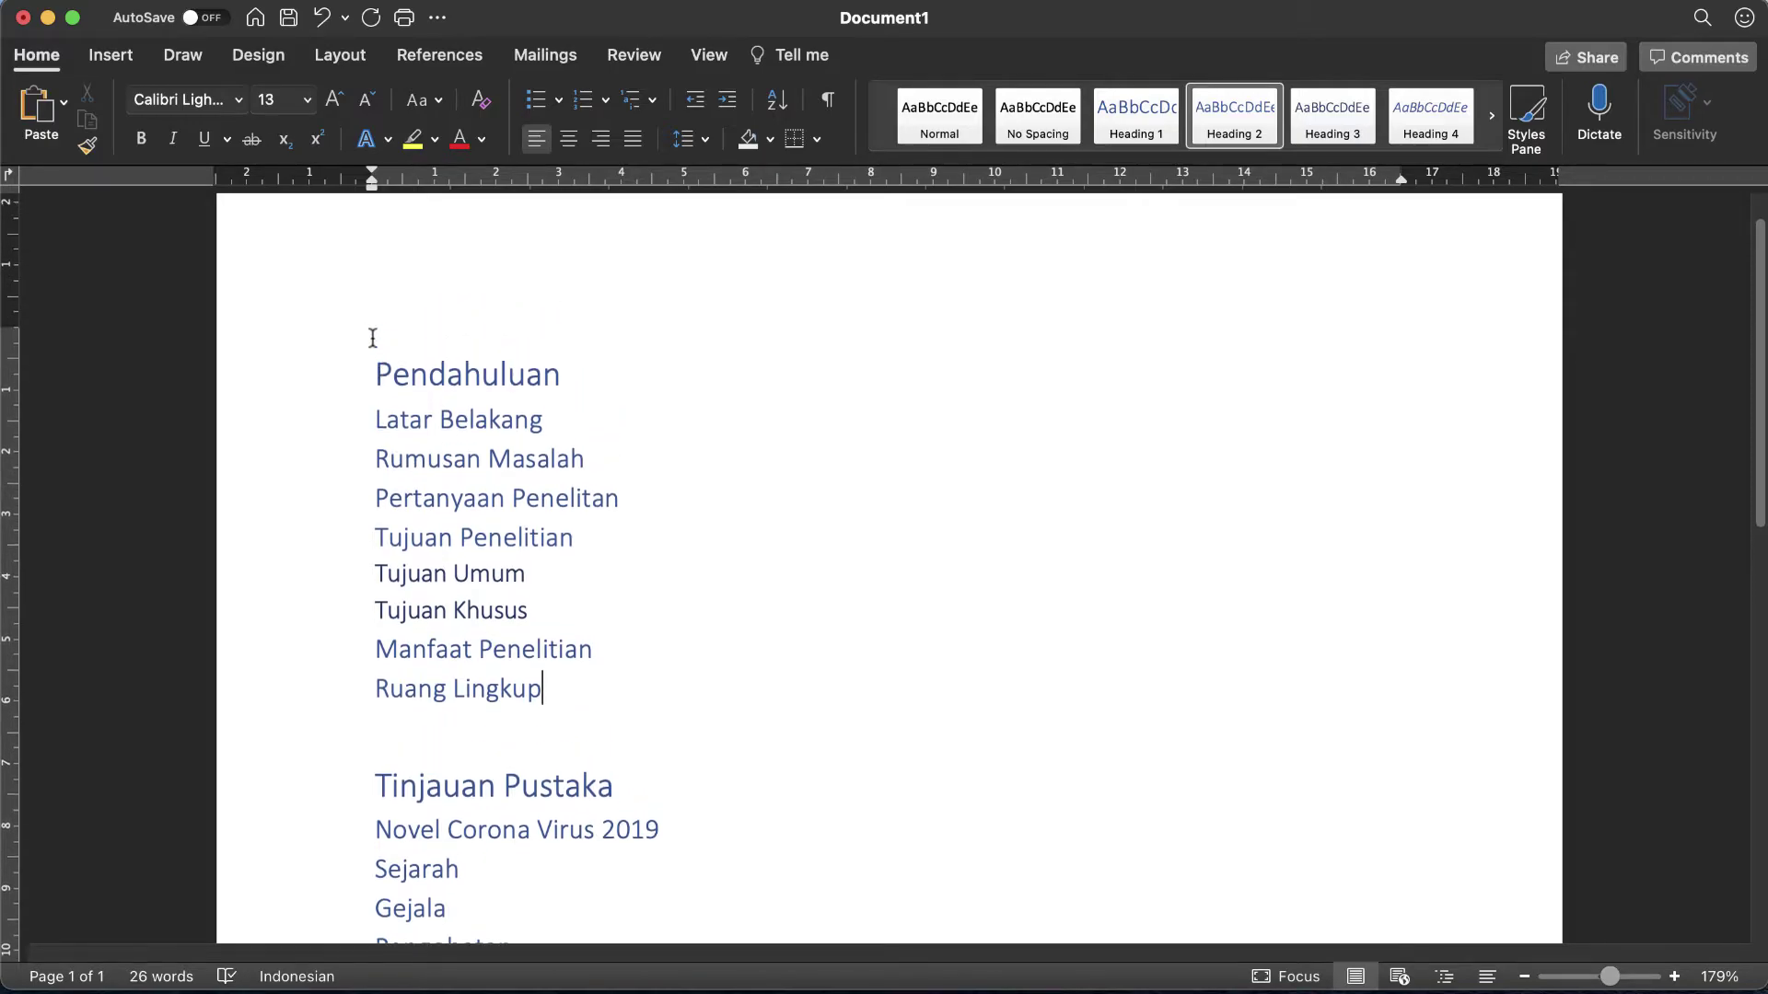
scroll(373, 338, "up", 2)
left_click(373, 426)
left_click(340, 56)
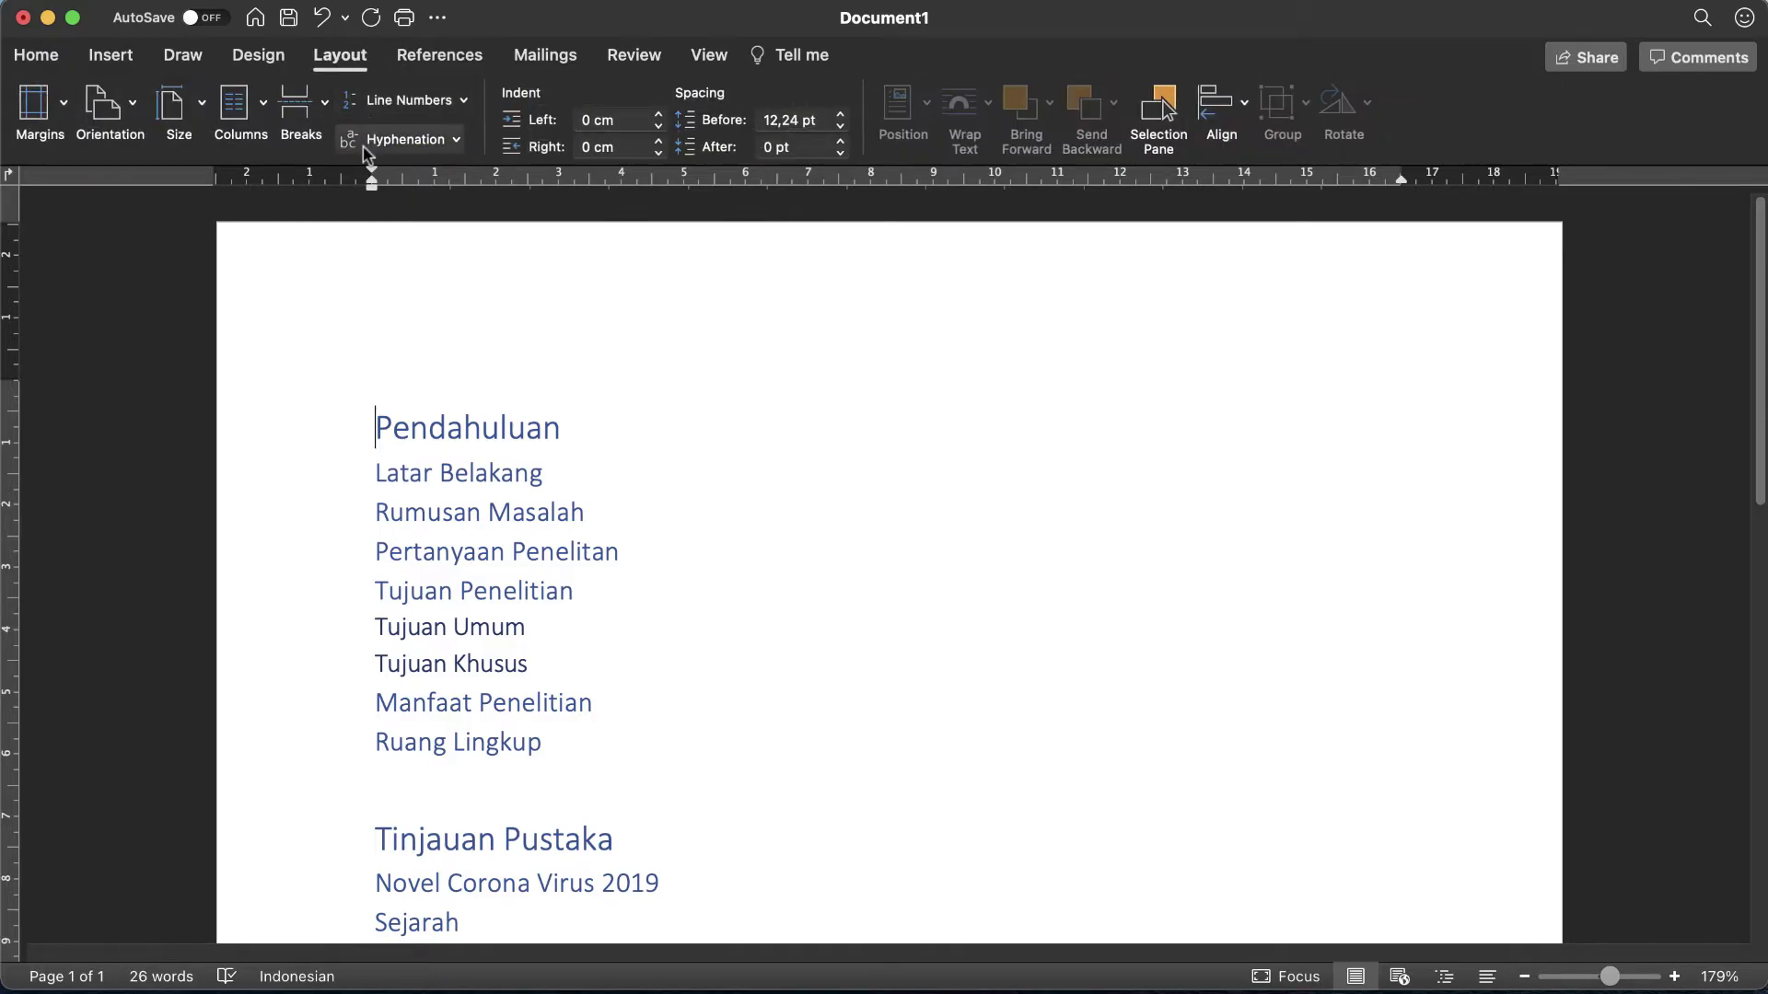
left_click(304, 109)
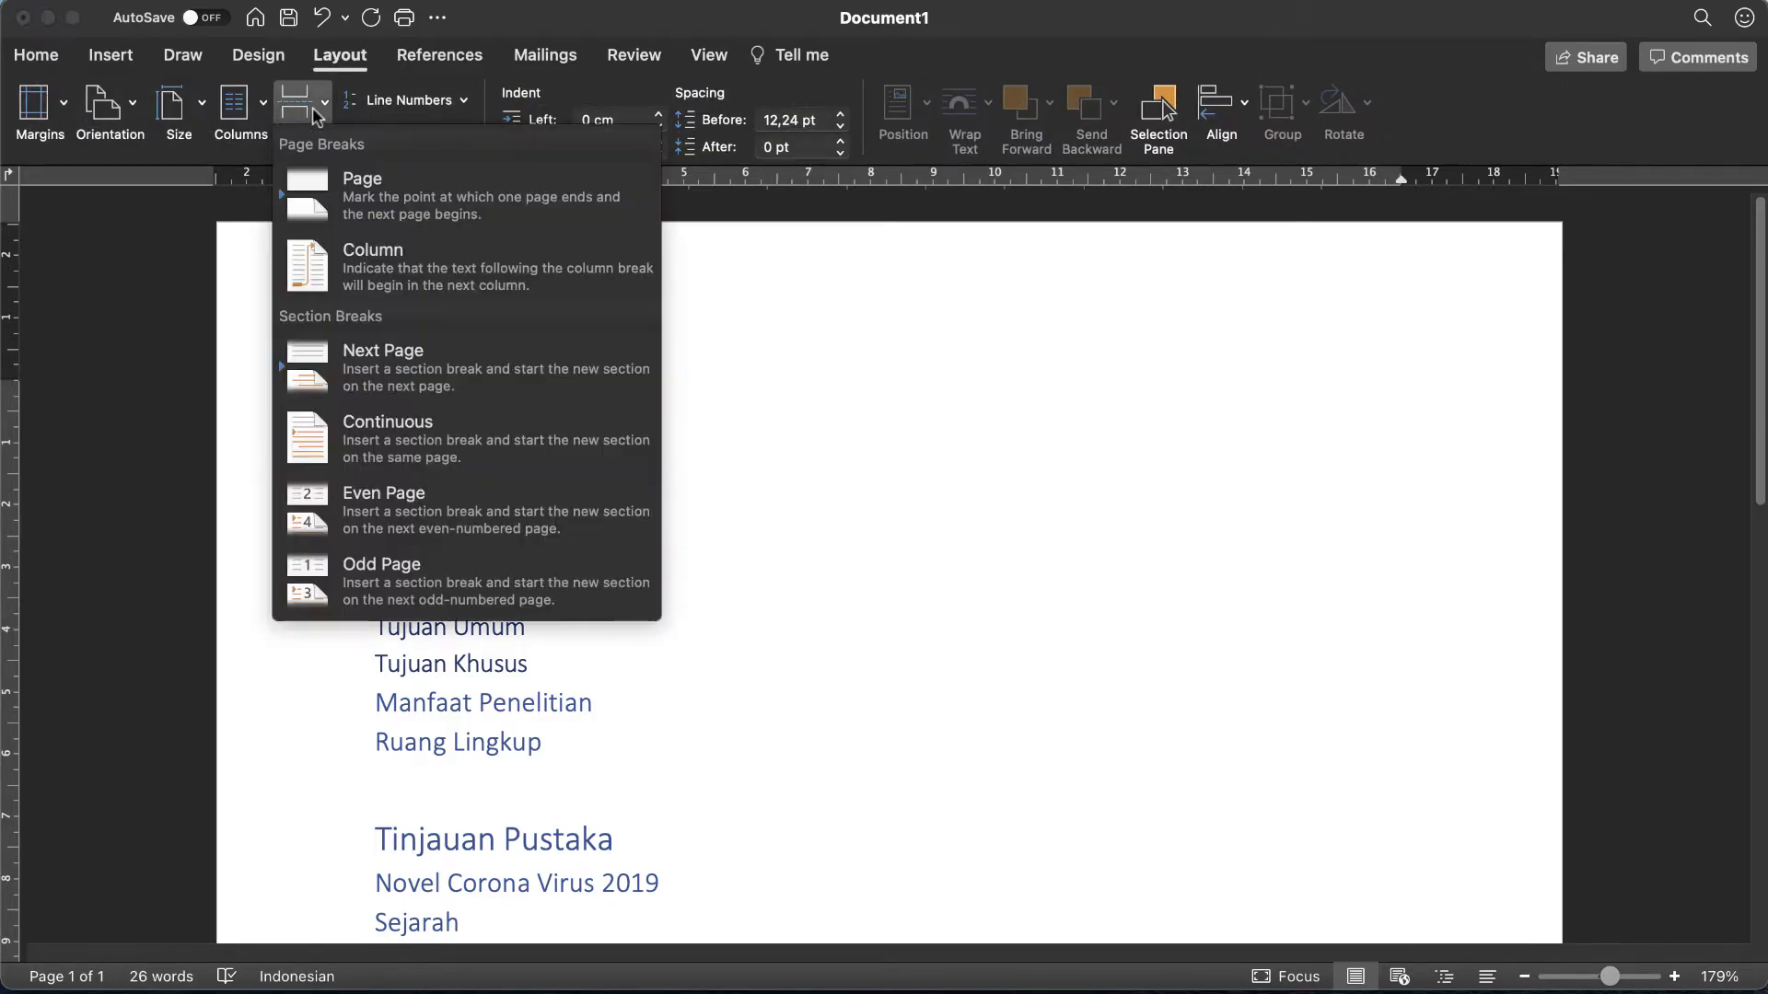
left_click(341, 365)
scroll(437, 386, "up", 15)
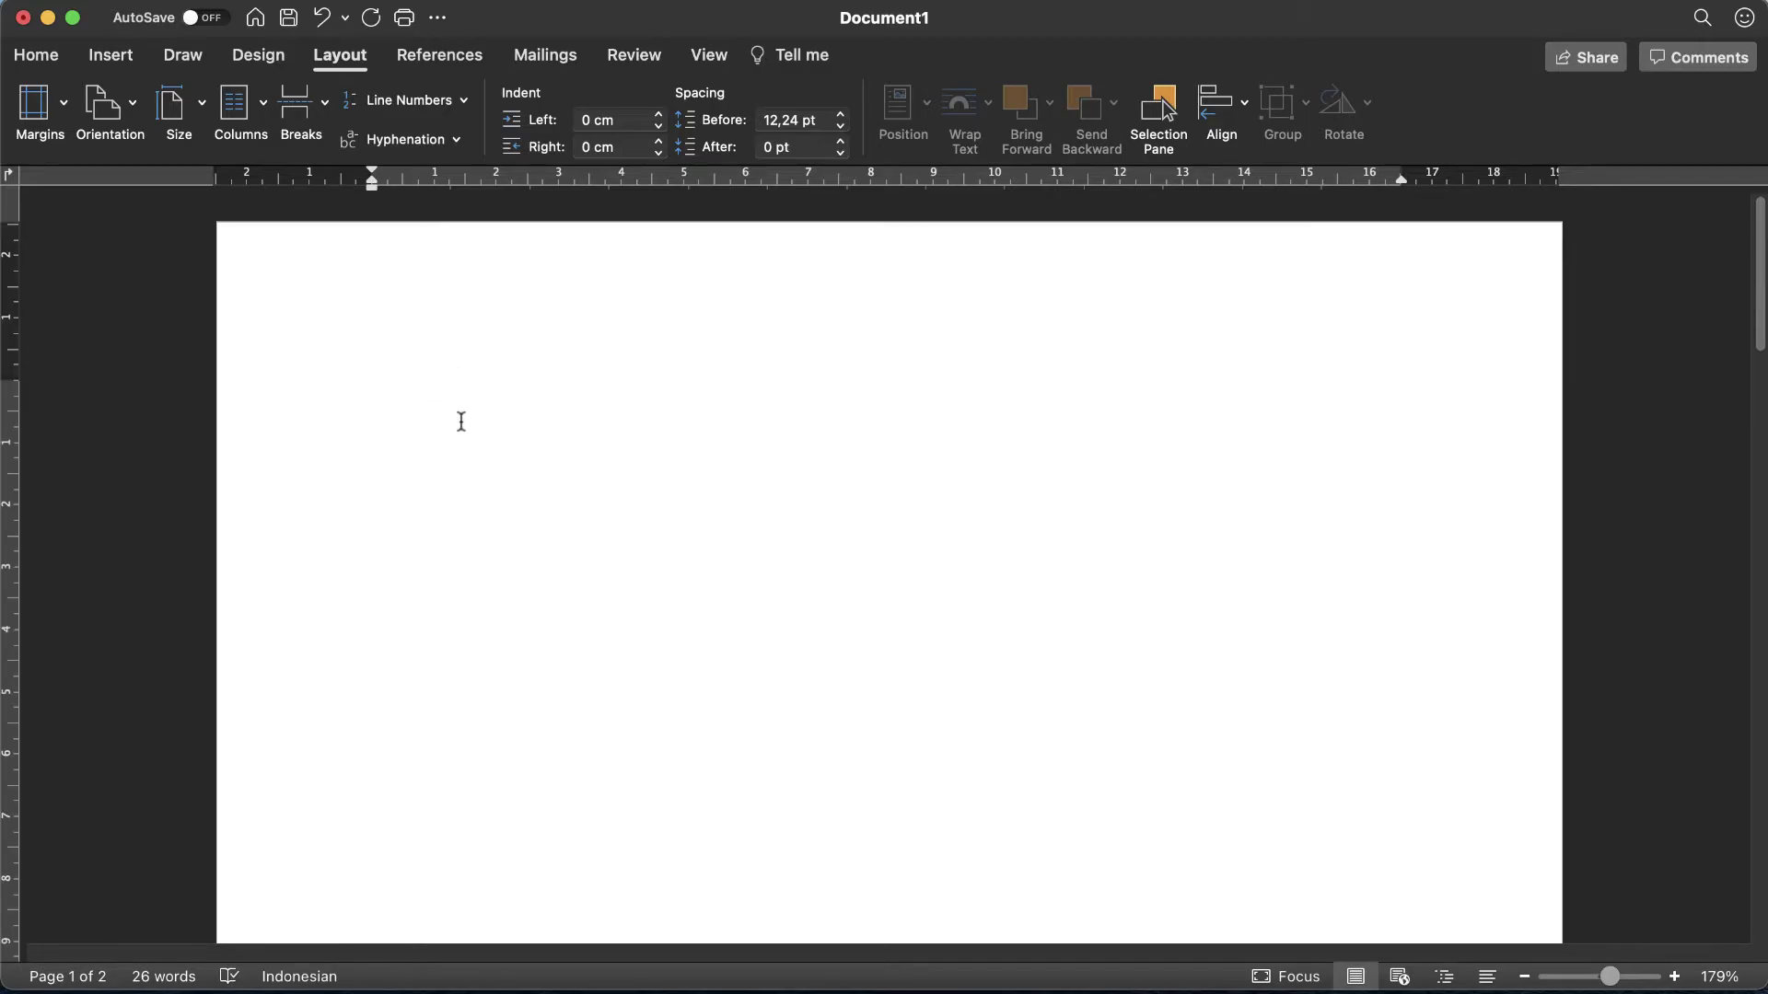
Step: Insert an automatic table of contents in the Classic style on the blank first page
left_click(442, 57)
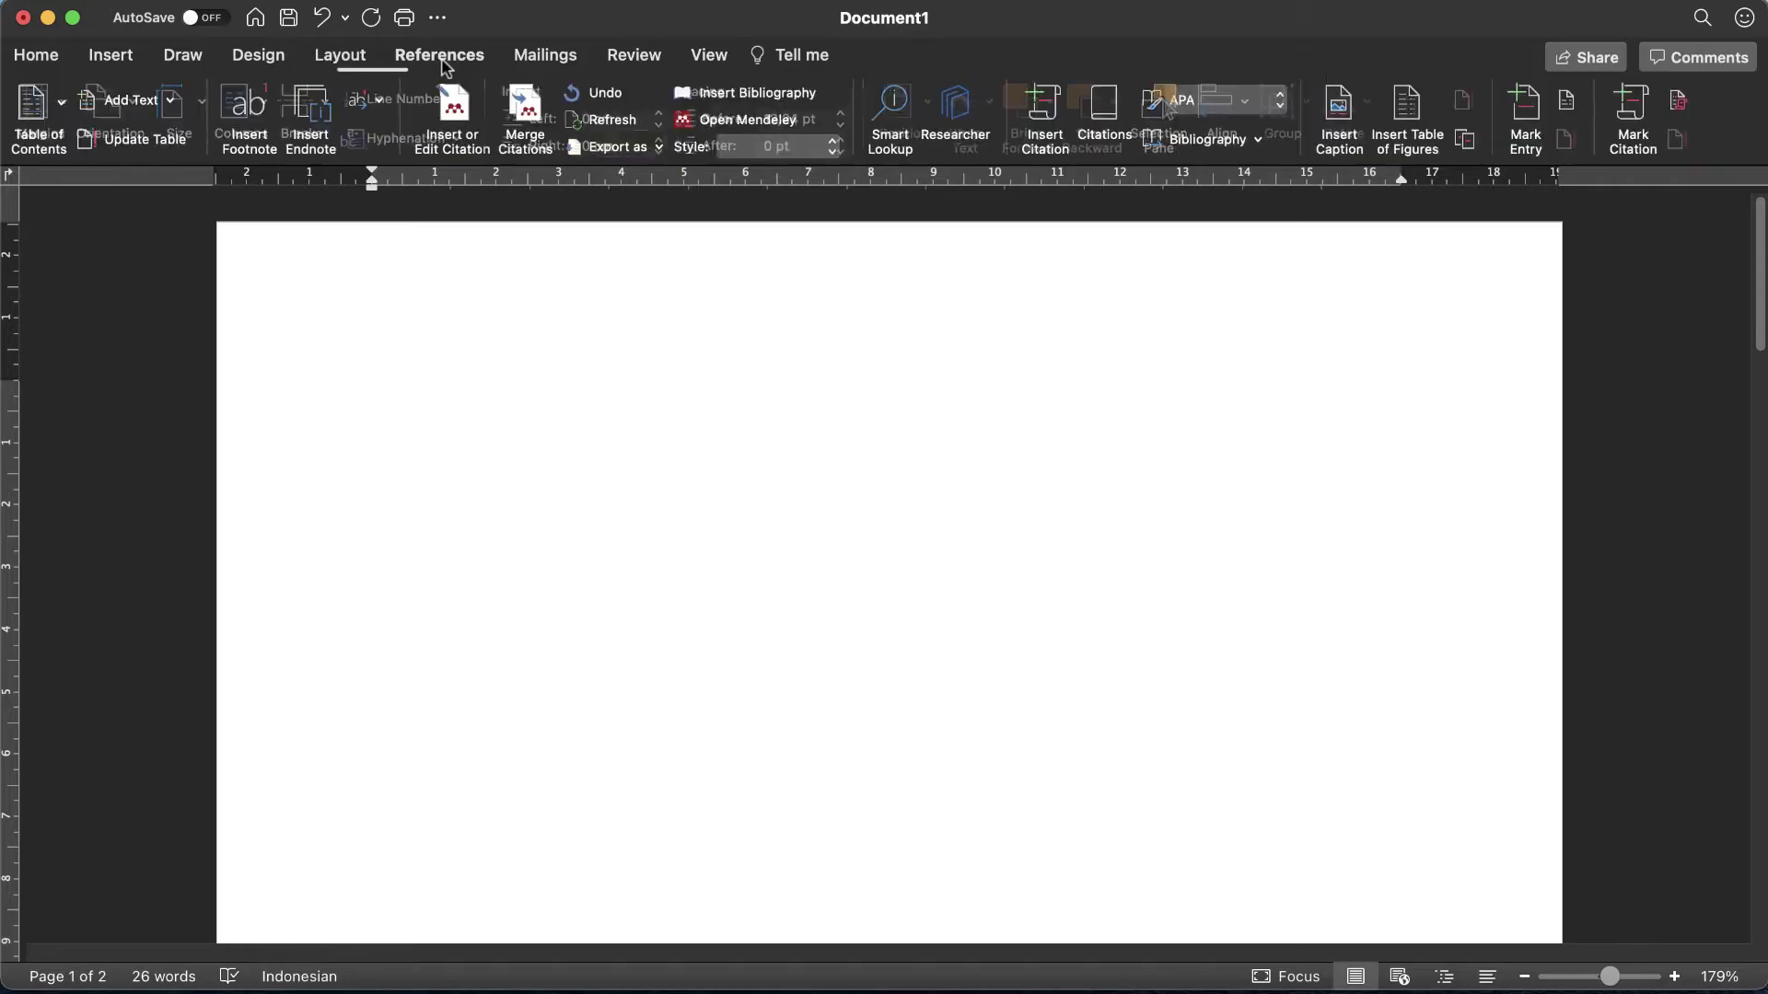
left_click(66, 107)
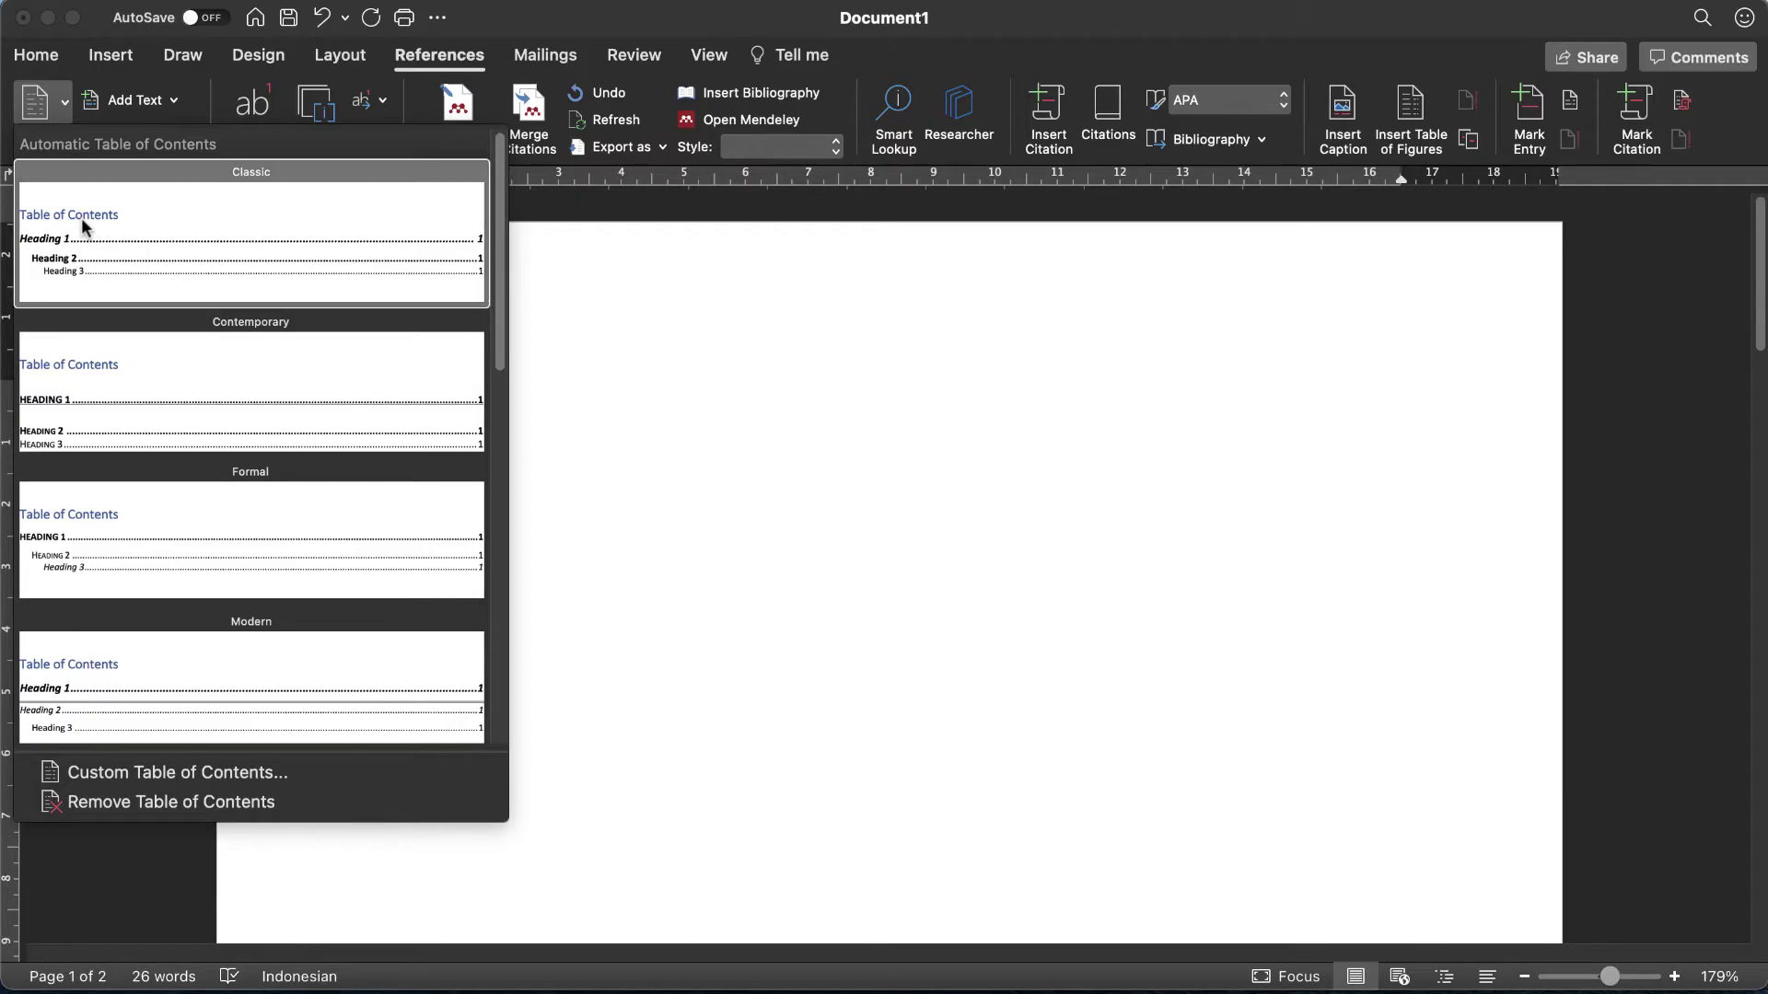
left_click(82, 226)
scroll(367, 408, "up", 5)
scroll(367, 408, "down", 2)
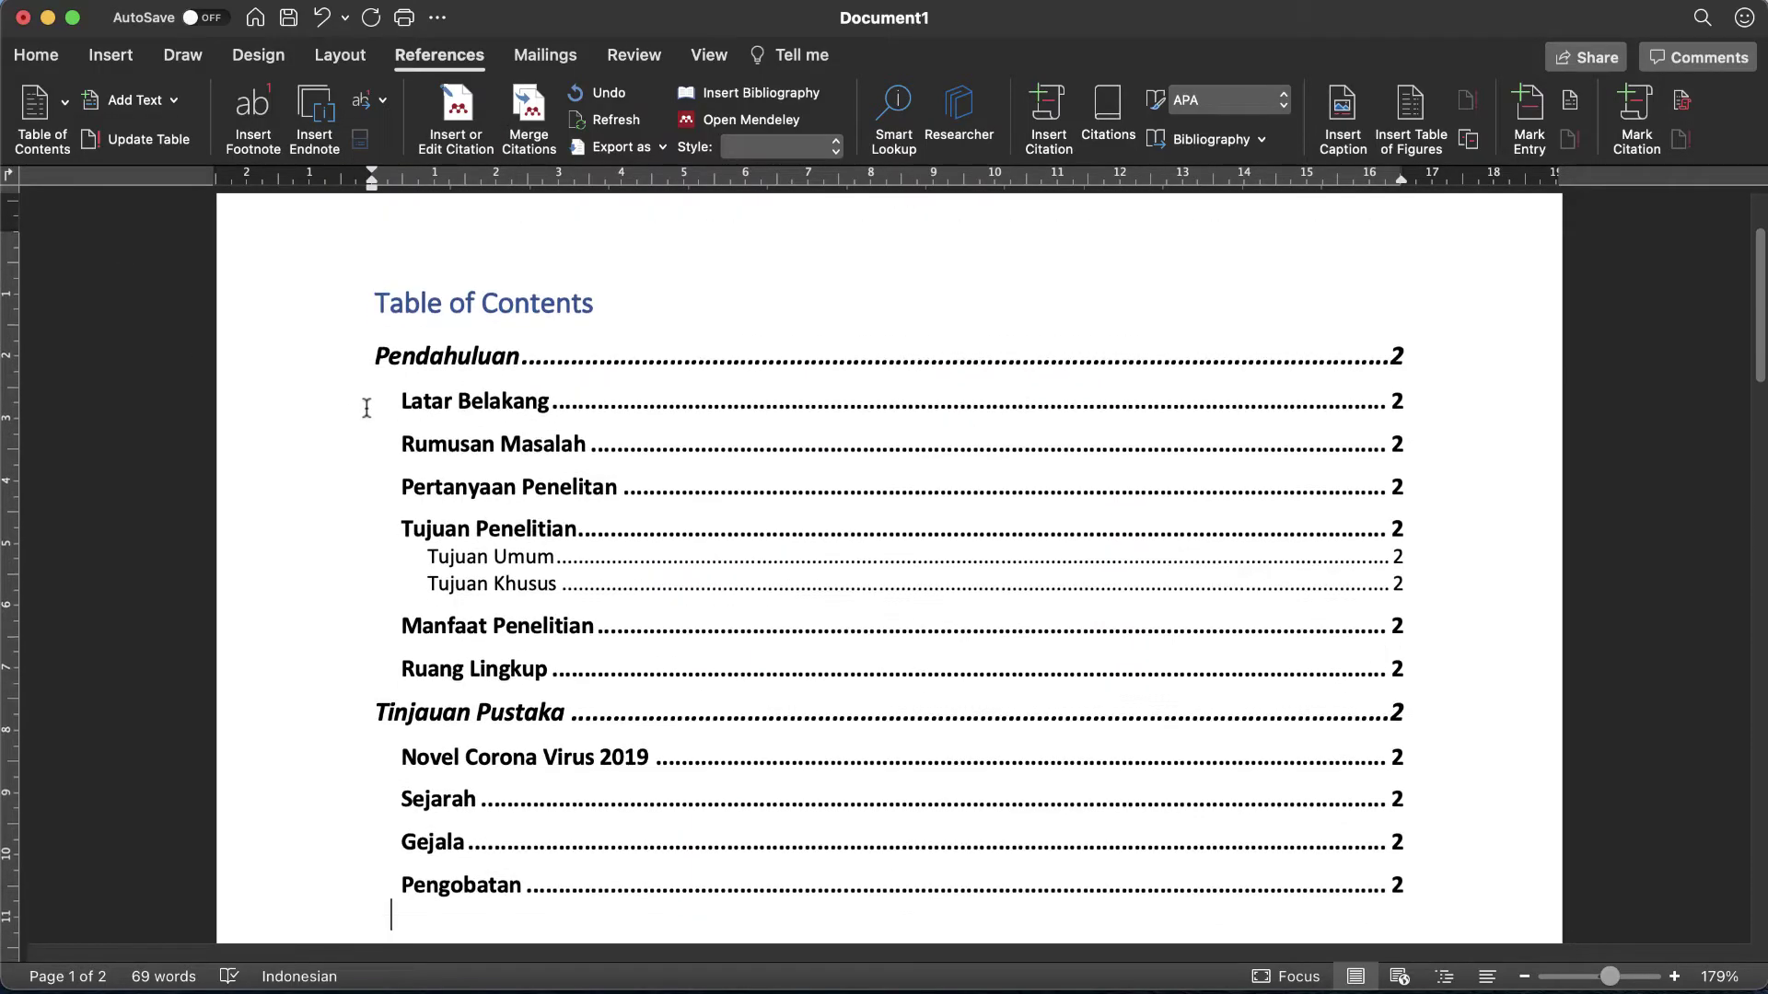
Step: Check the chapter entries in the table of contents and follow the Latar Belakang entry to its heading
left_click(314, 315)
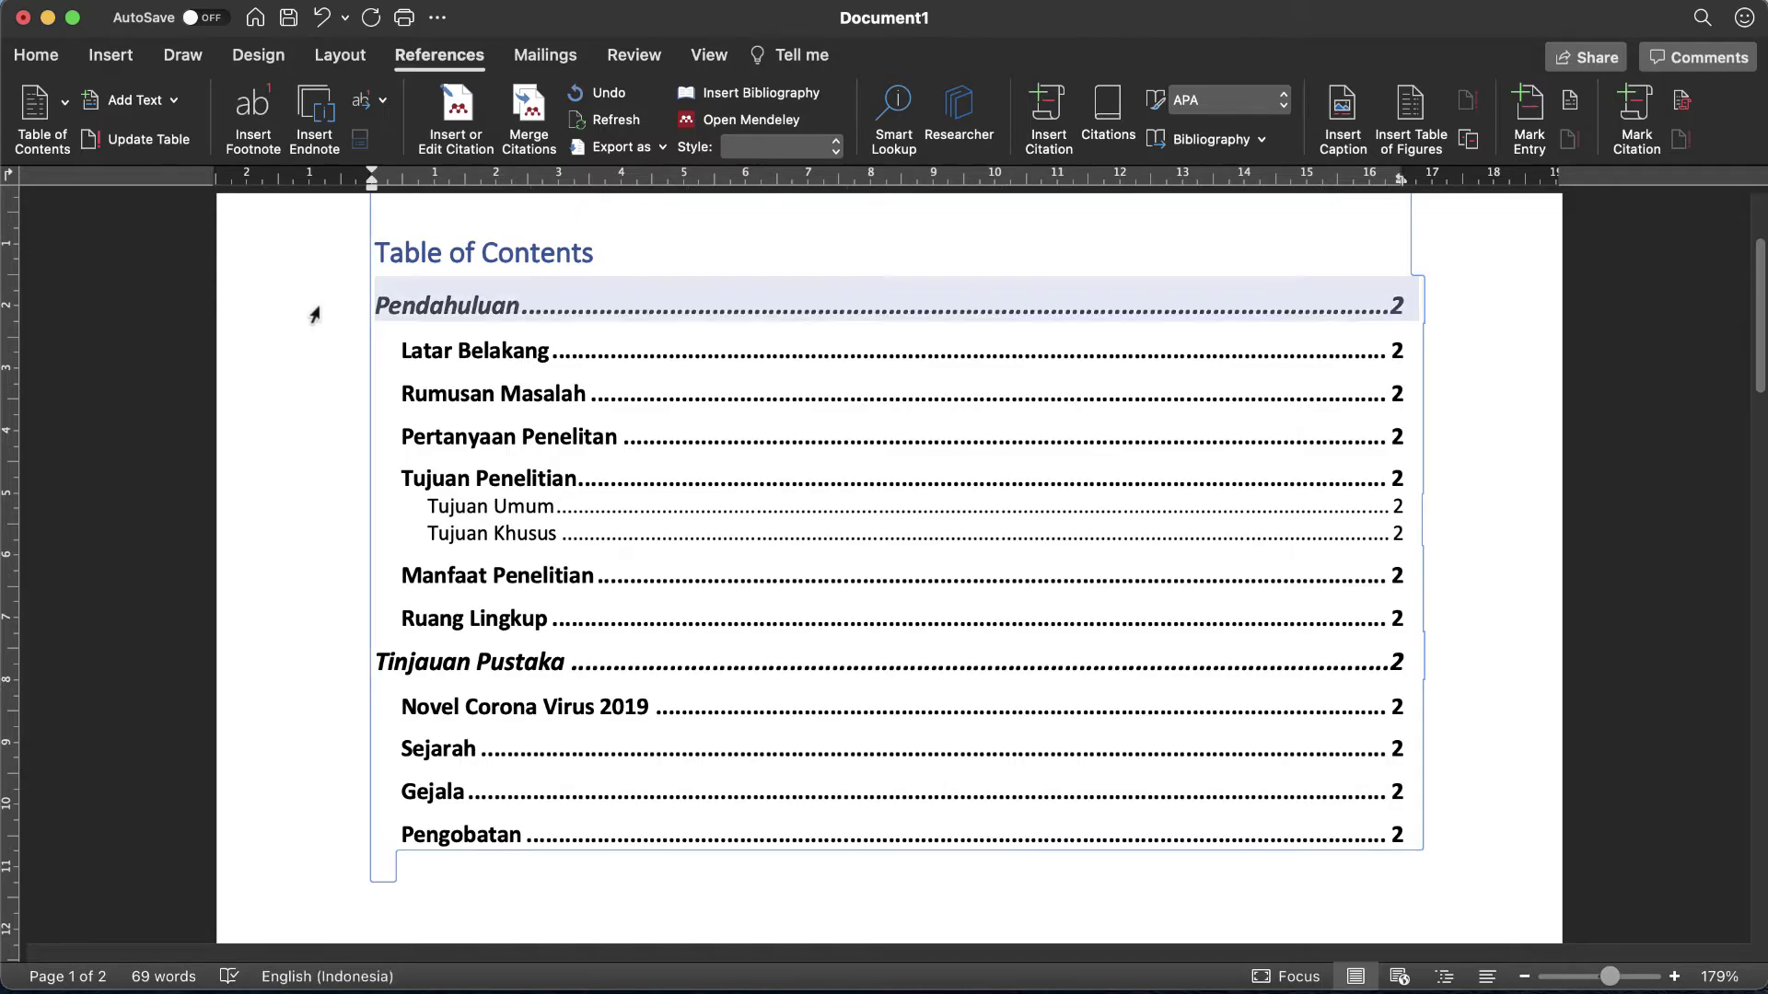
left_click(338, 668)
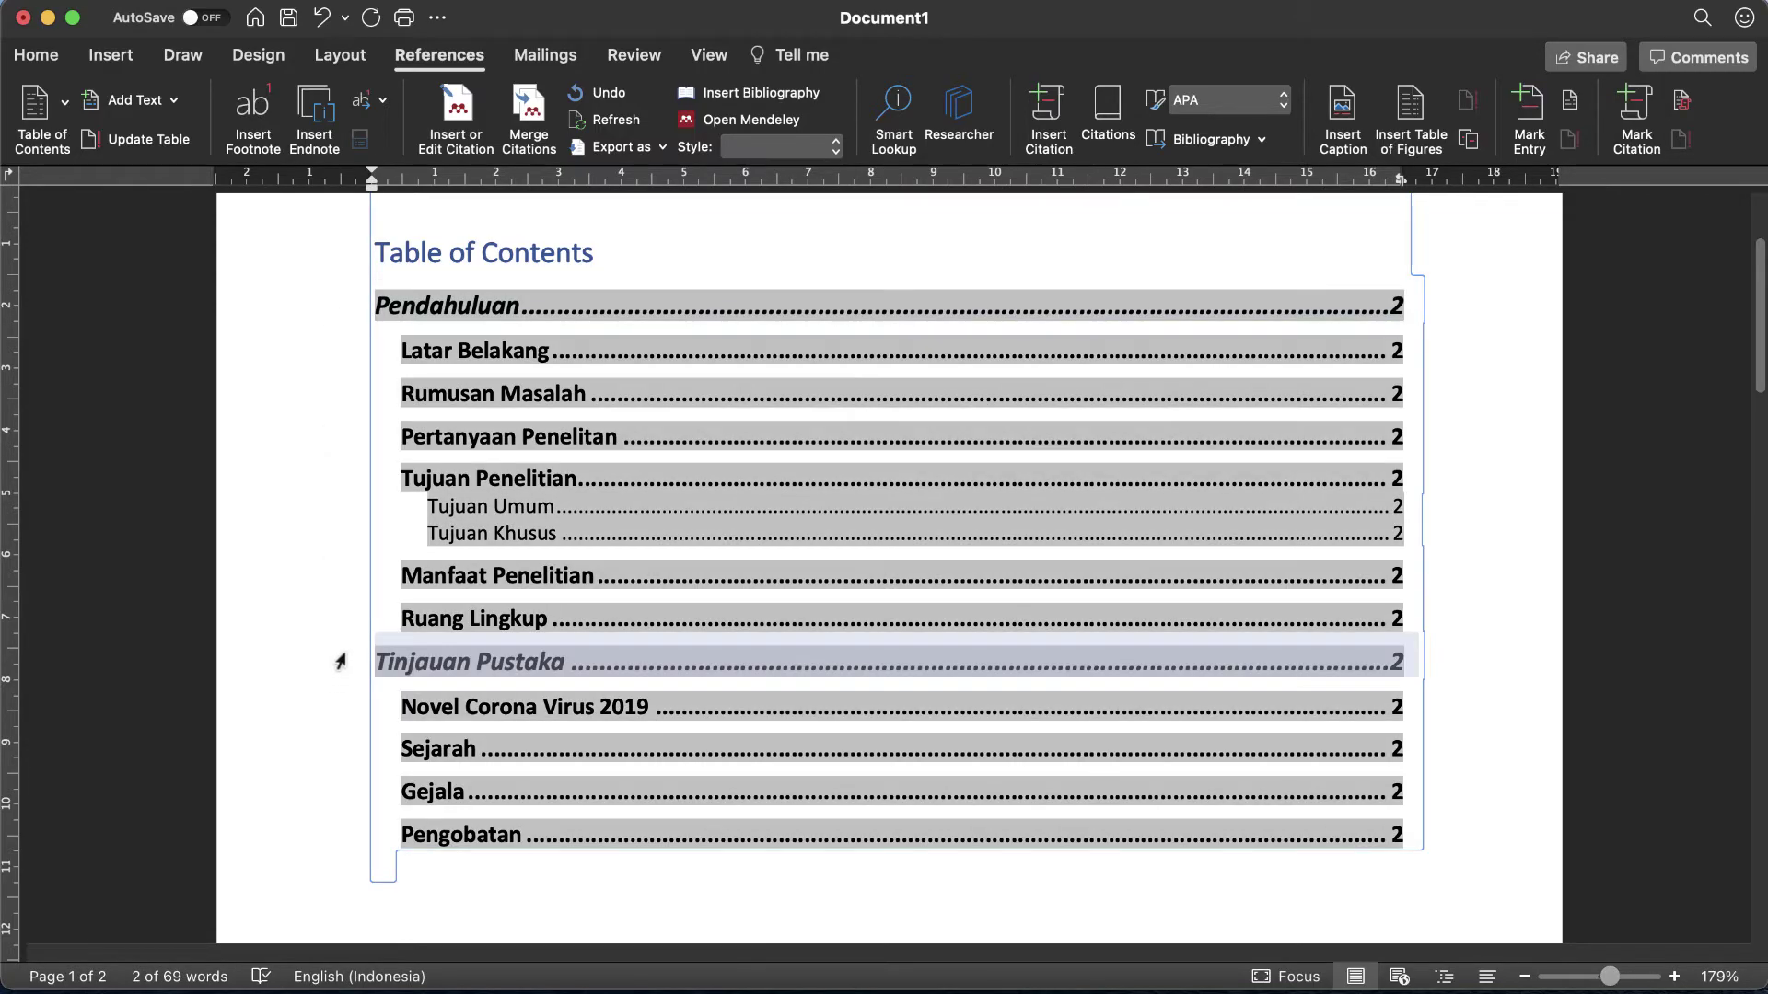
left_click(457, 351)
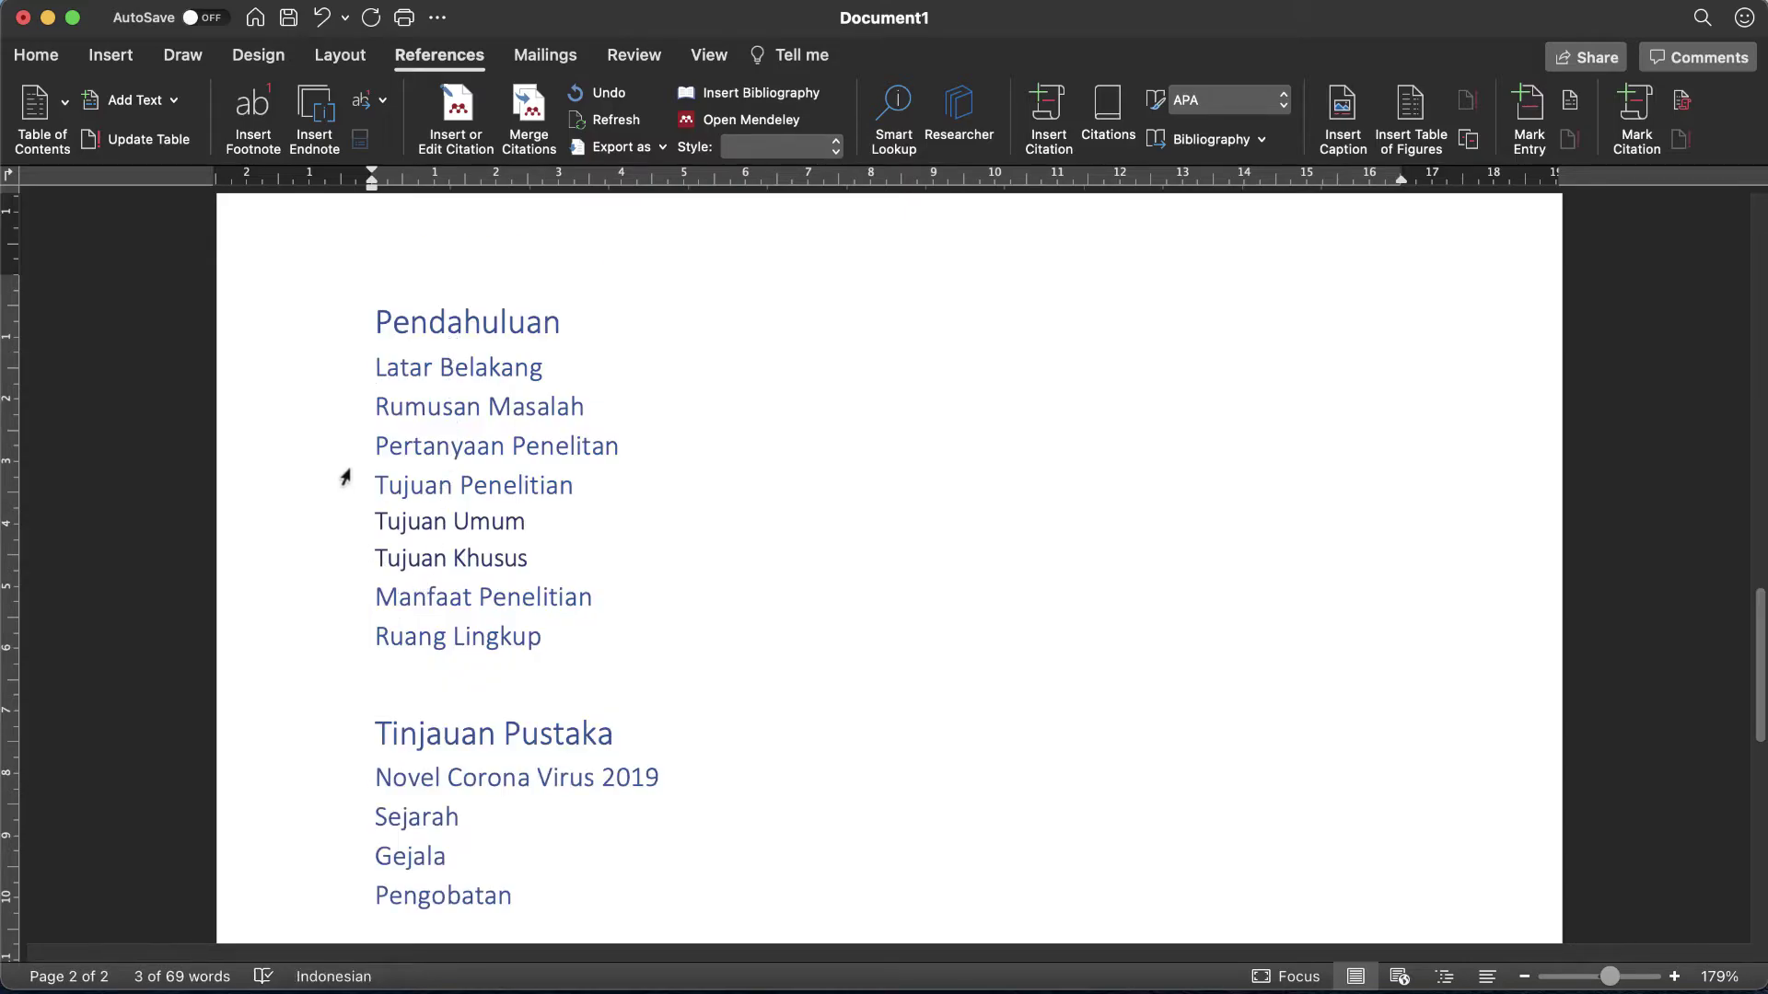
scroll(345, 477, "up", 1)
scroll(345, 477, "down", 1)
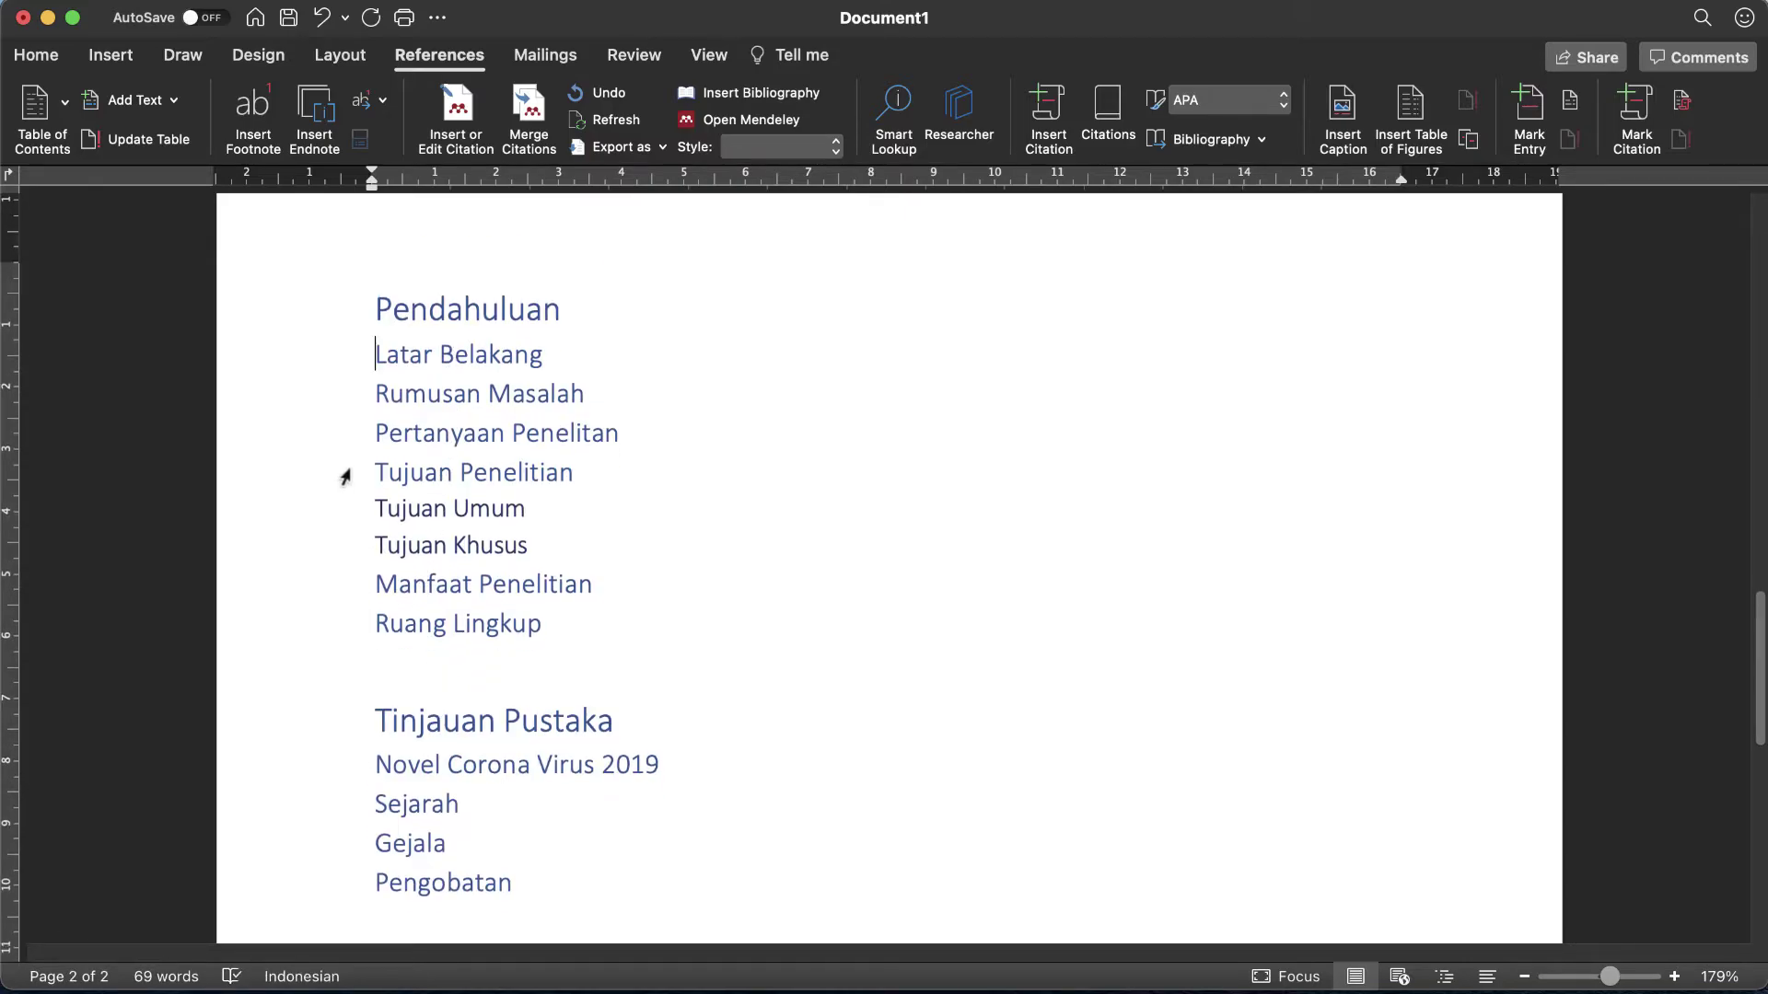
Step: Add the automatic number 1. in front of the Pendahuluan heading on the second page
scroll(345, 477, "down", 1)
scroll(345, 477, "up", 1)
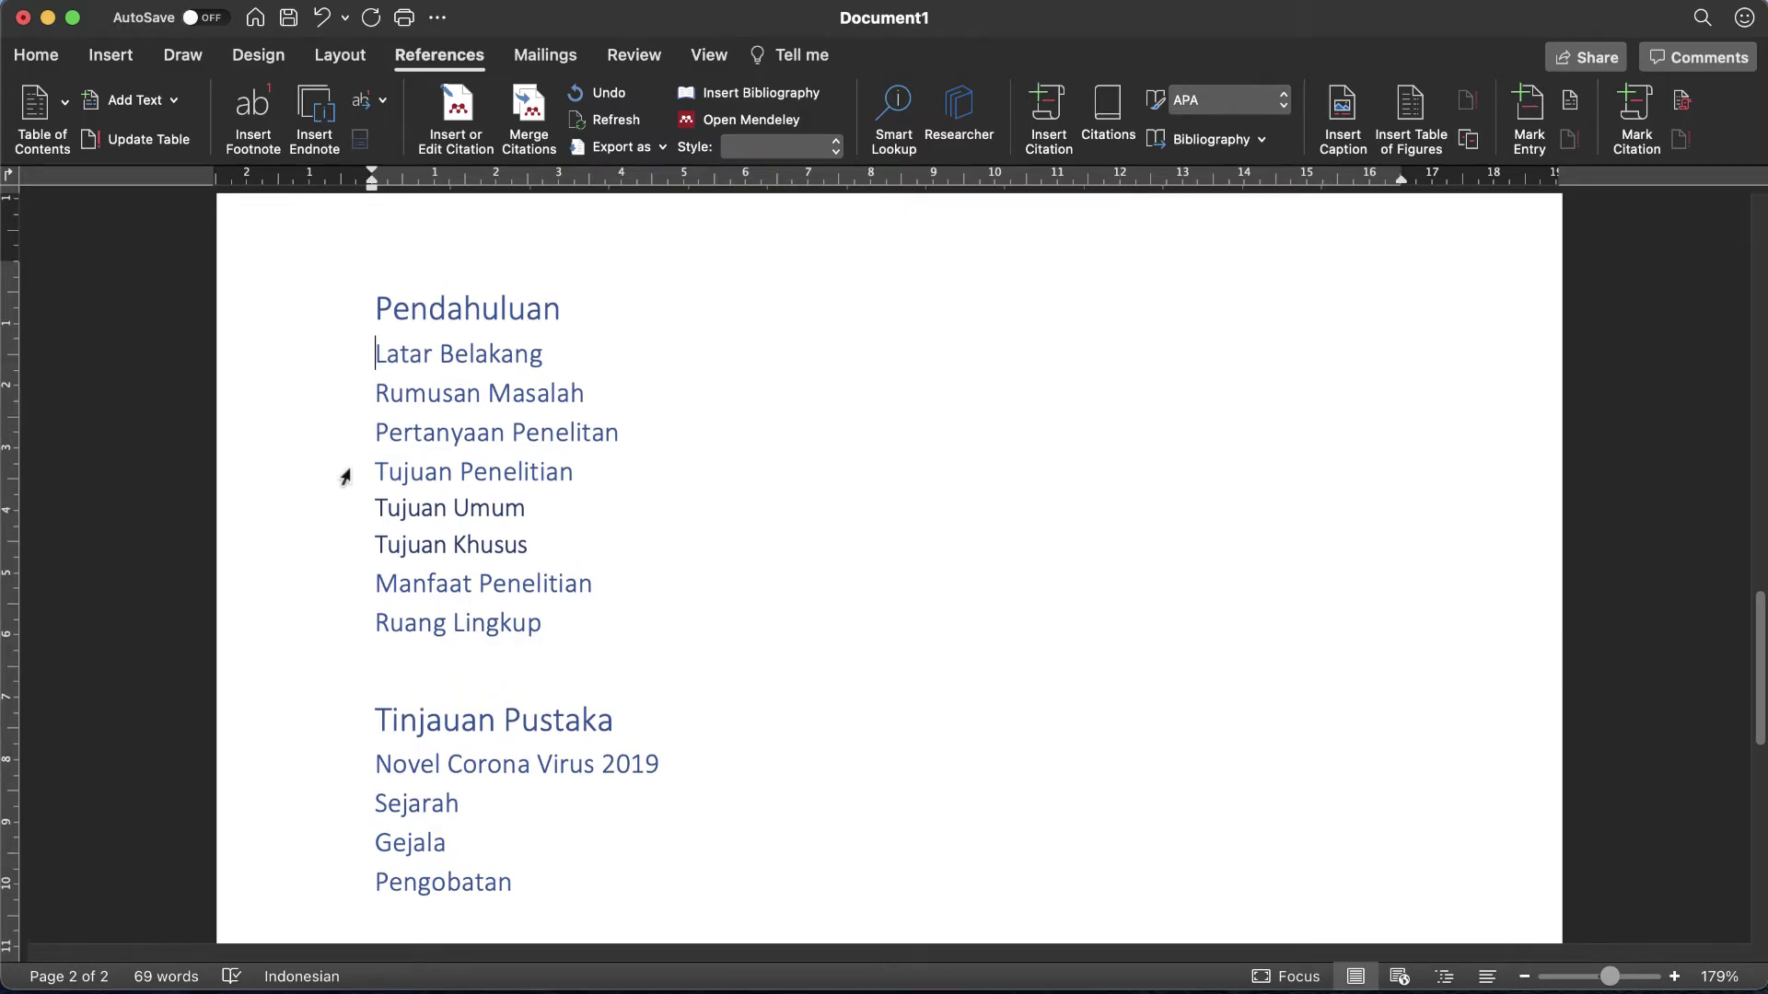
scroll(346, 477, "down", 1)
scroll(345, 474, "up", 10)
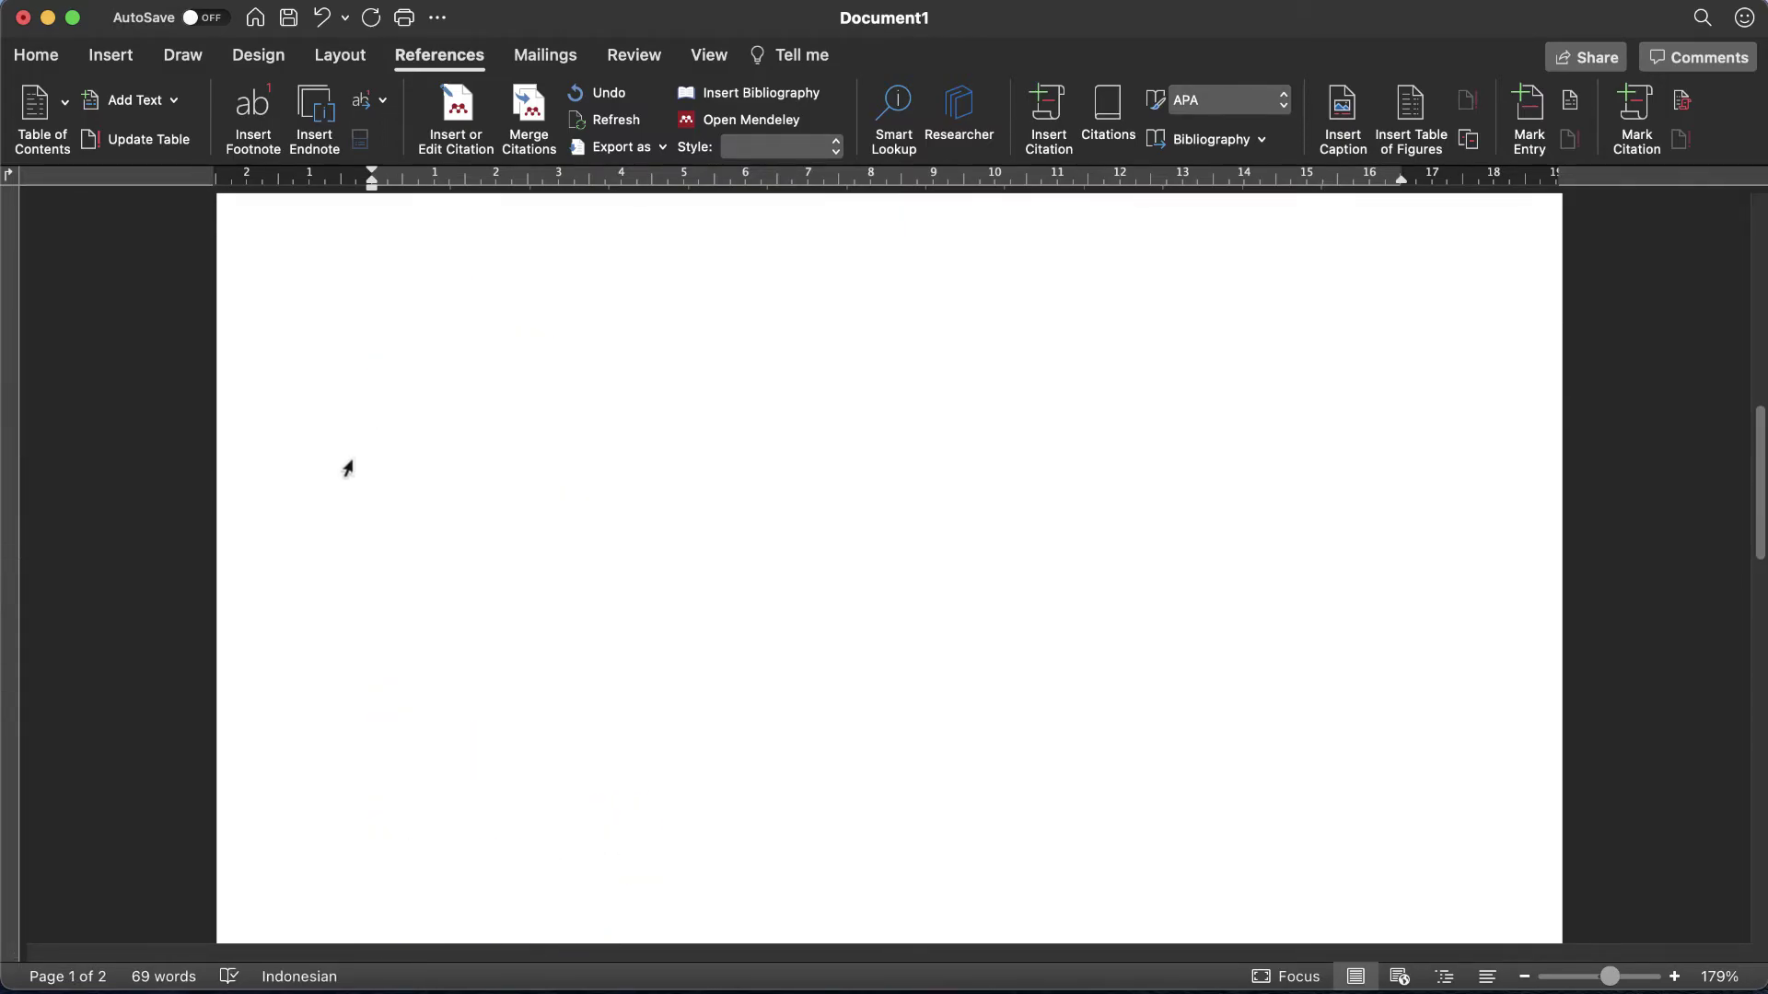
scroll(347, 468, "down", 3)
scroll(348, 468, "down", 15)
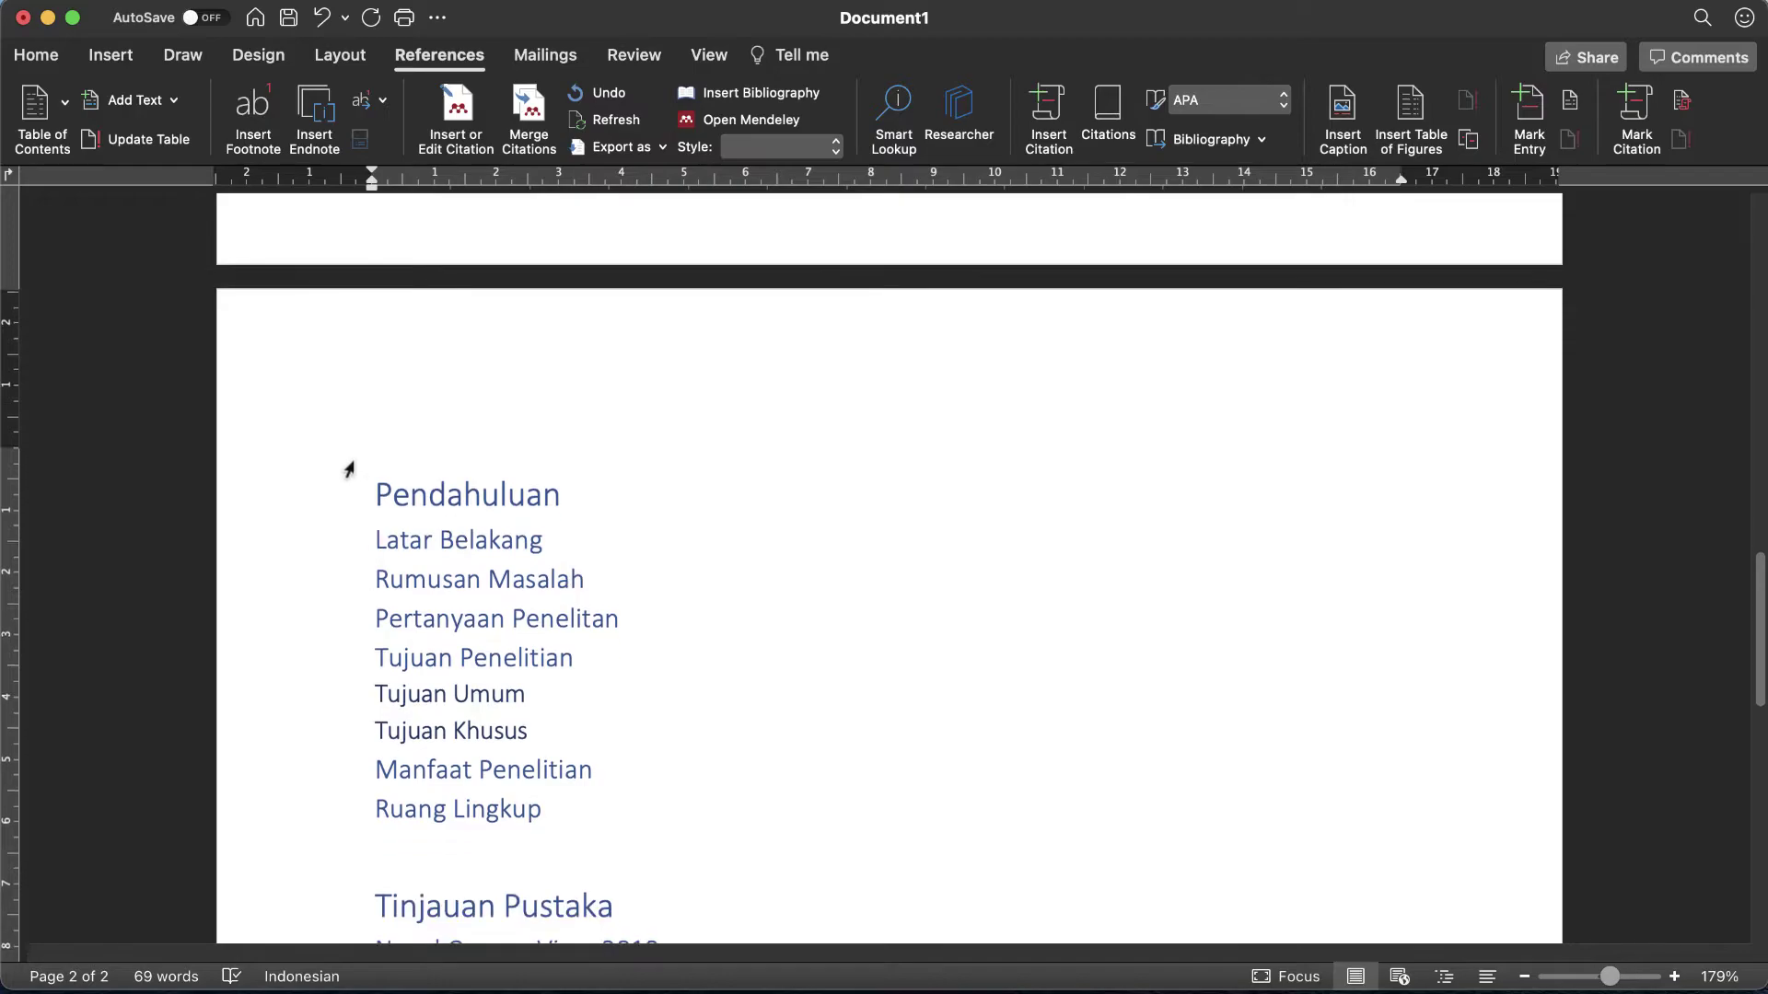
left_click(363, 500)
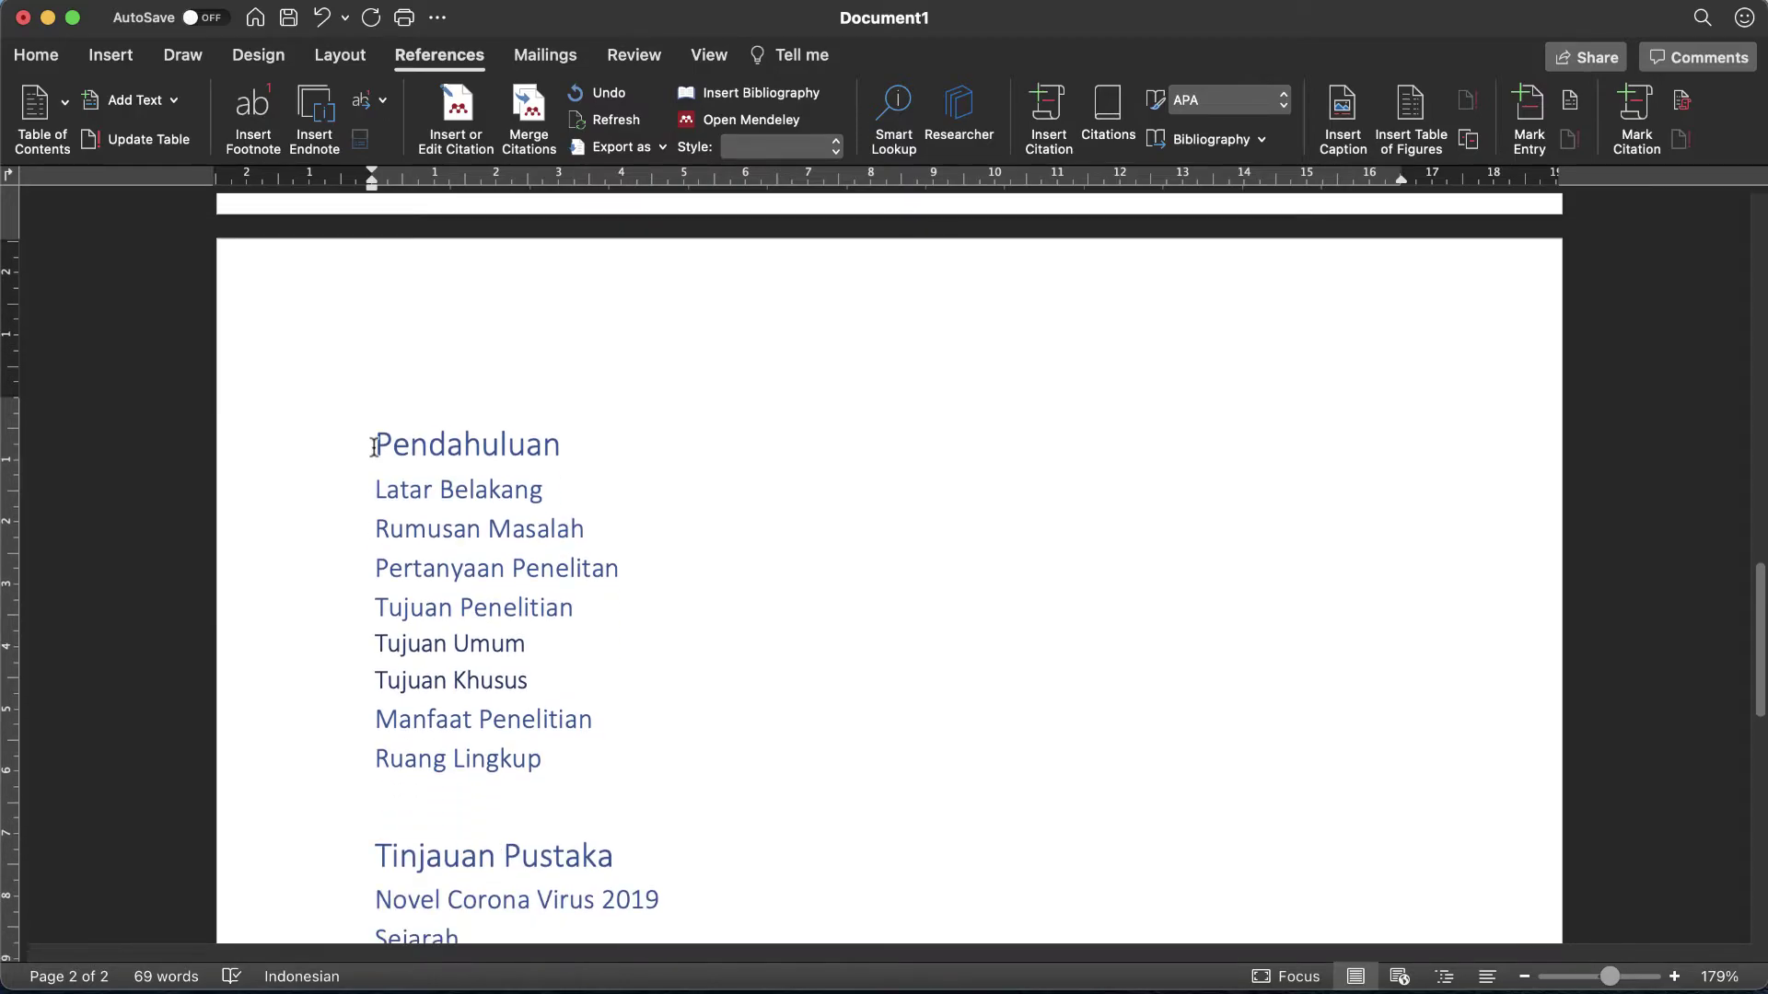
left_click(375, 447)
left_click(35, 55)
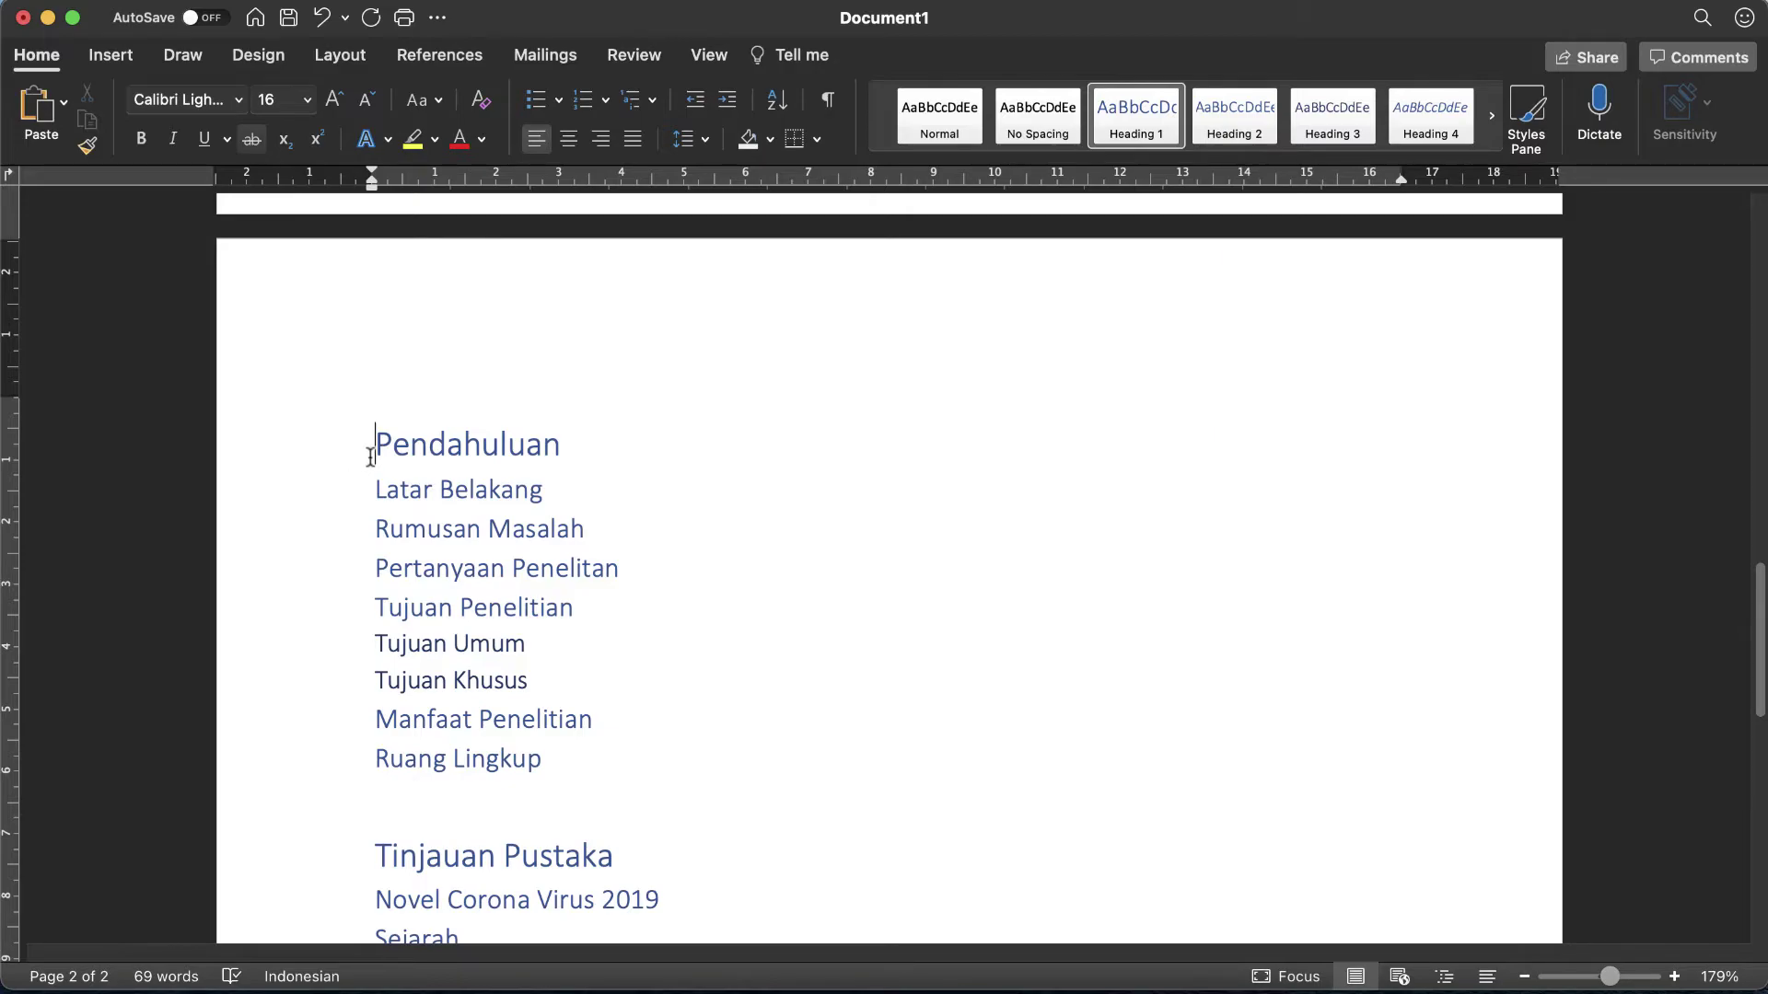
type("1")
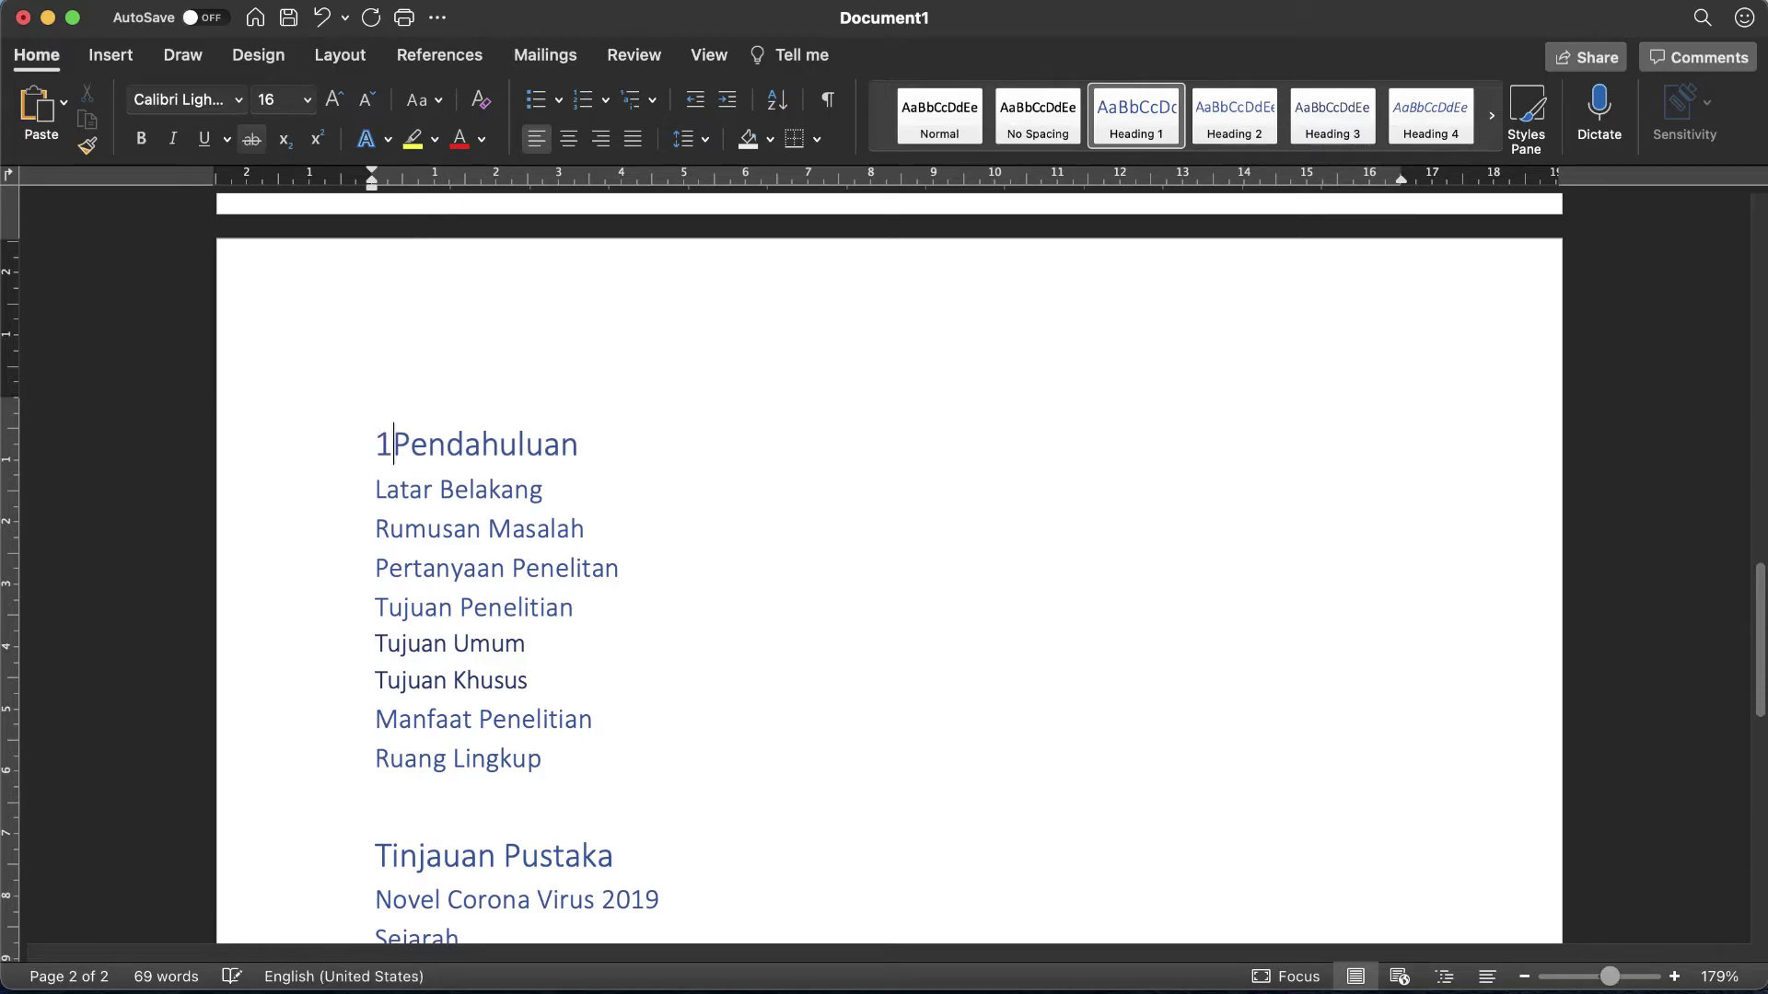
type(".")
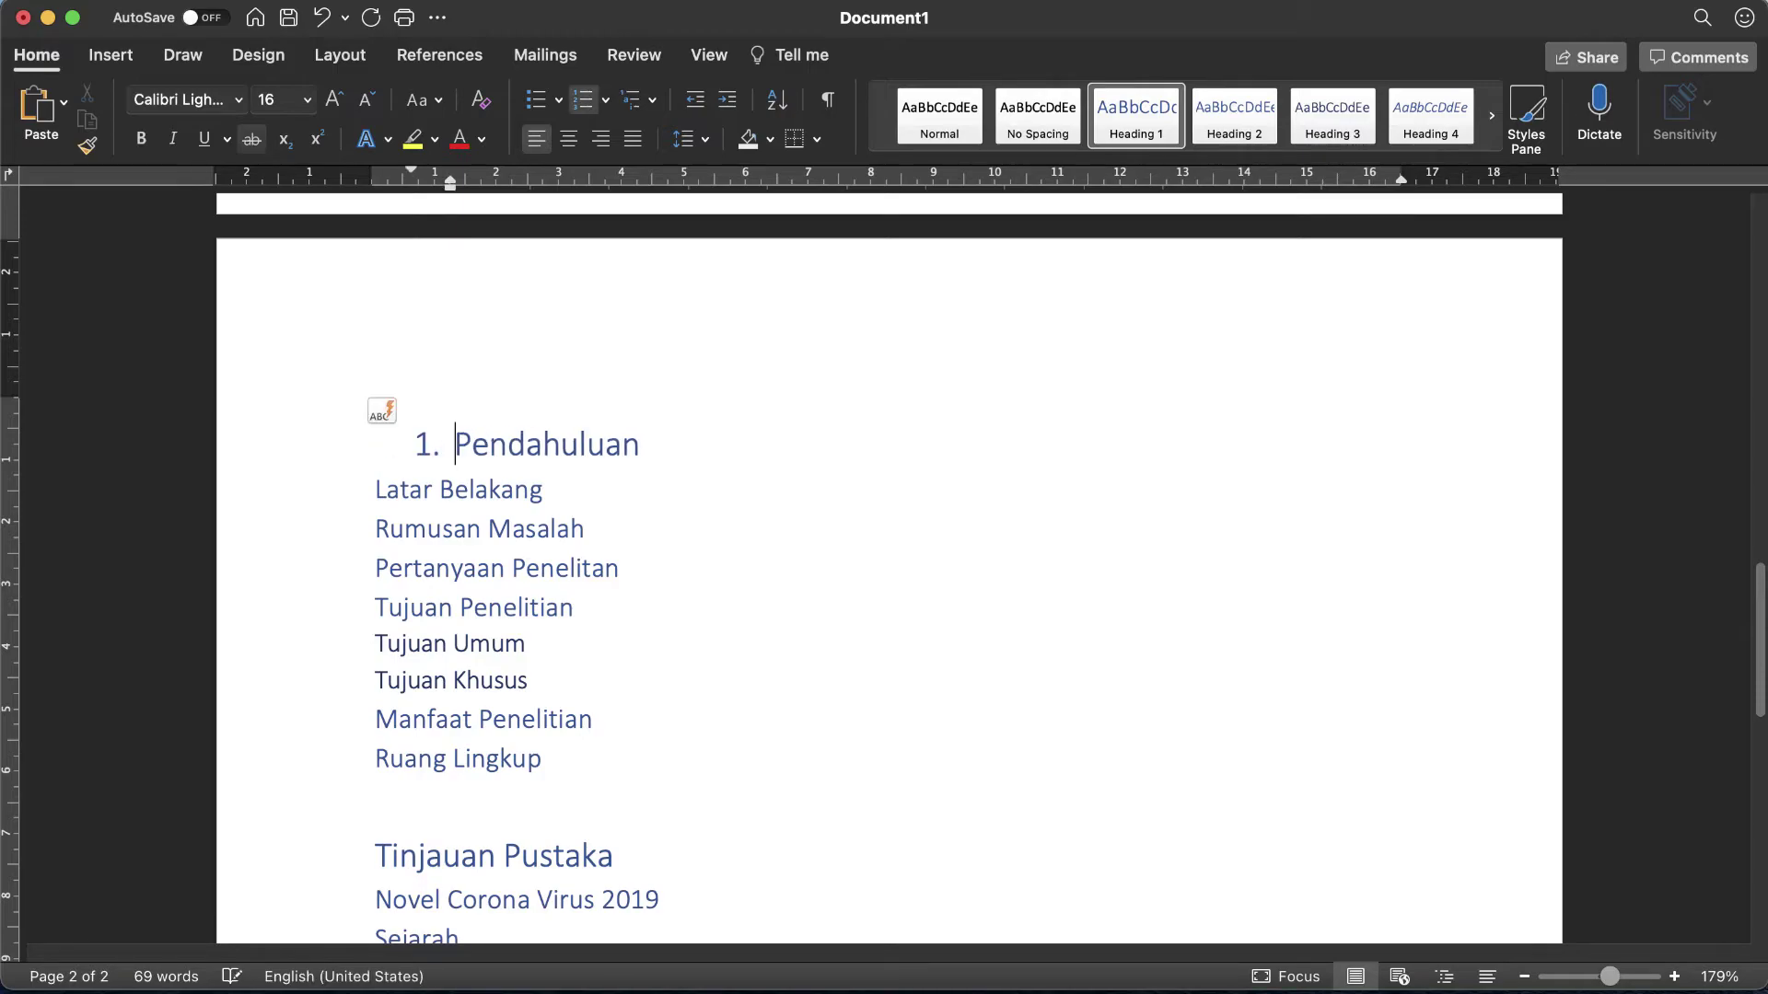
Step: Decrease the indent of the numbered Pendahuluan heading so its number aligns with the page margin
left_click(709, 99)
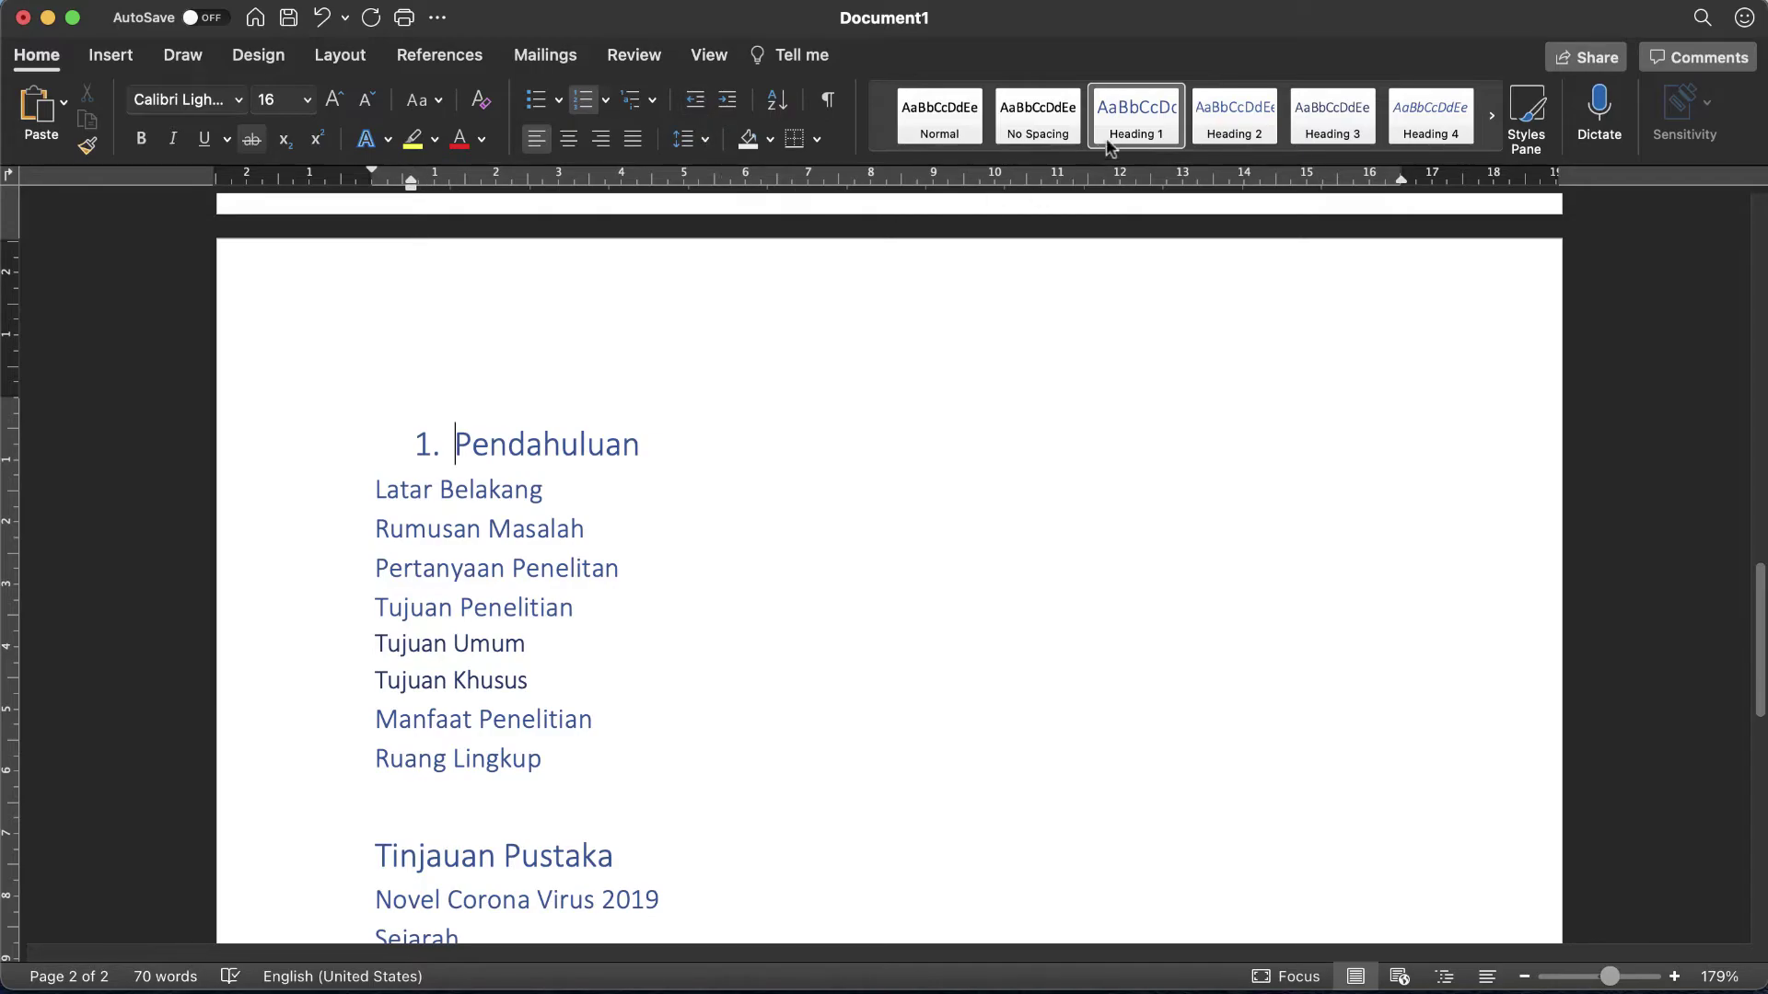
left_click(320, 453)
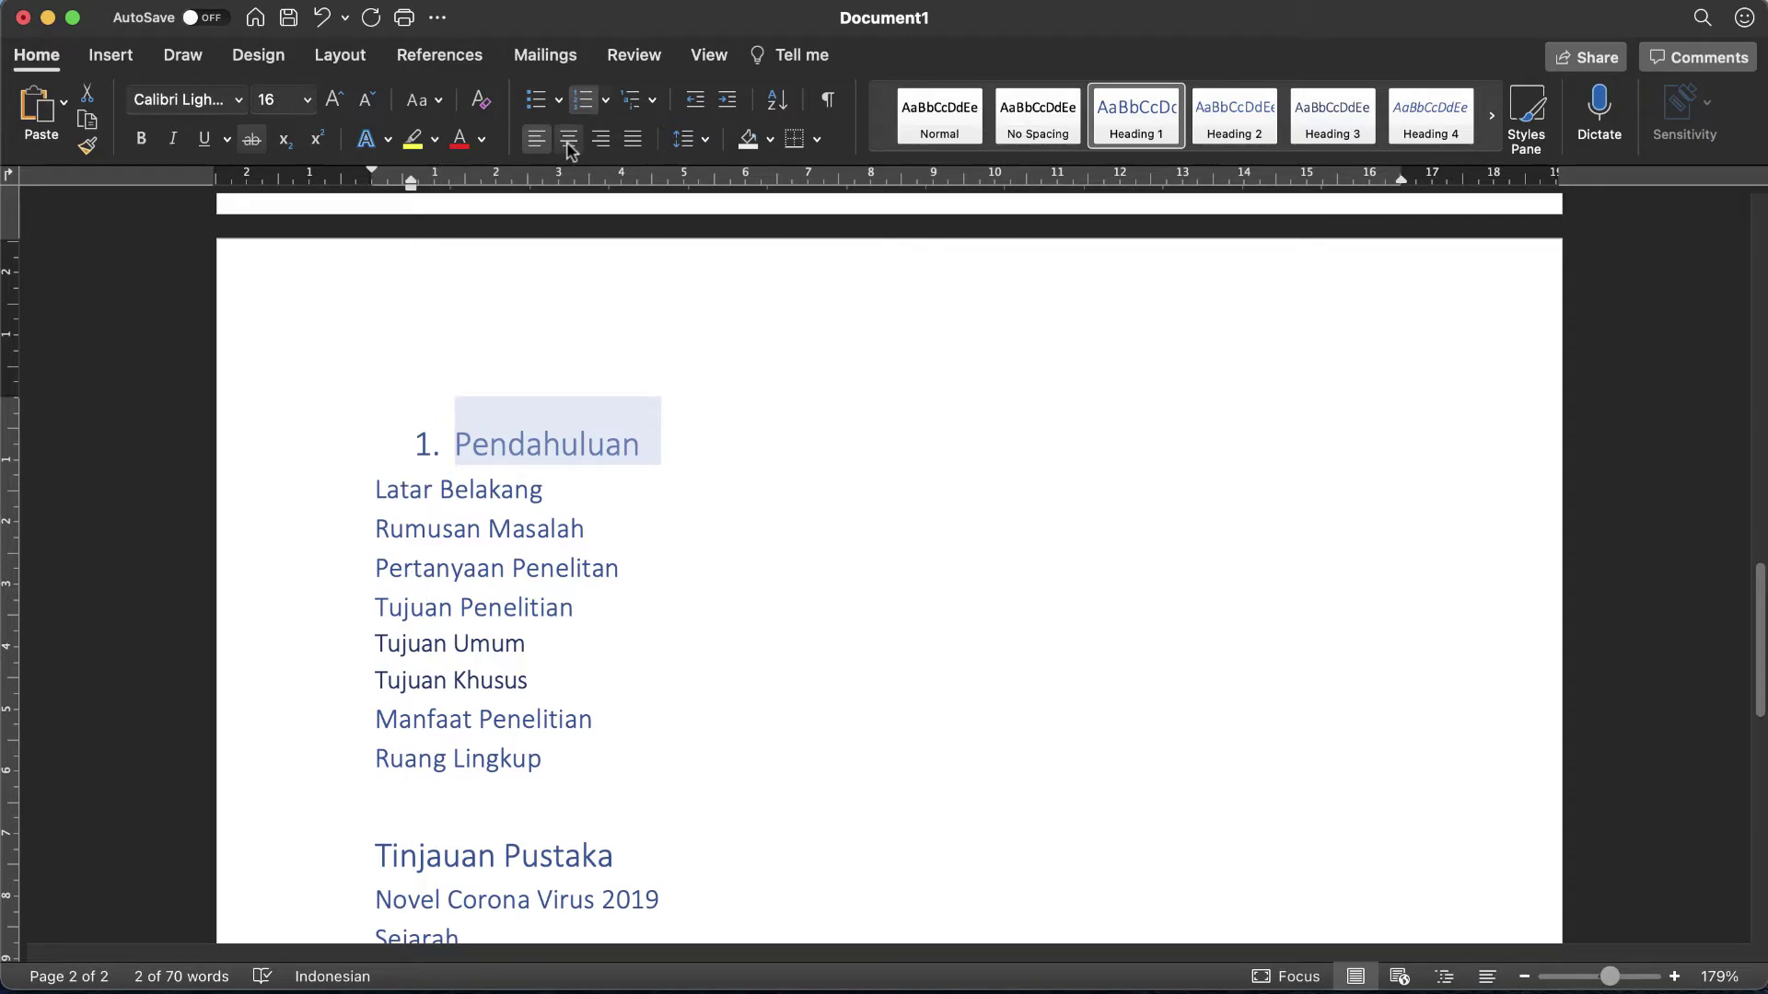
left_click(695, 99)
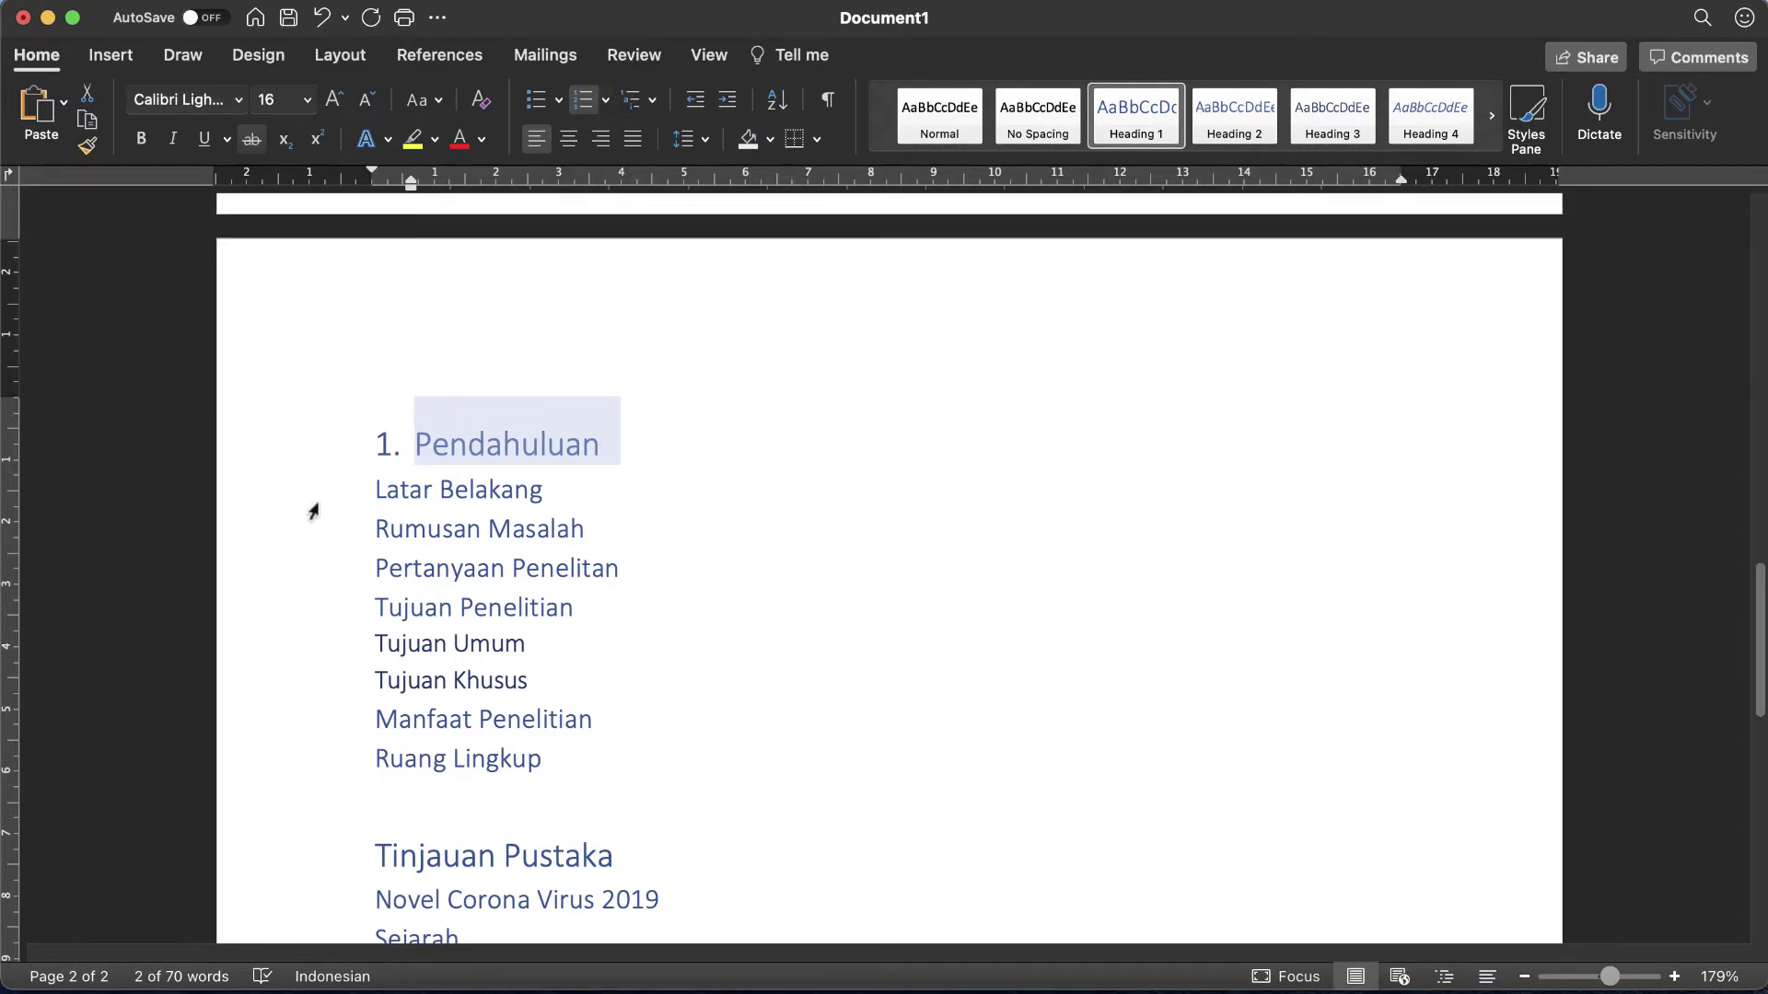
Step: Number the Latar Belakang heading 1.1. and copy its formatting onto Rumusan Masalah and Pertanyaan Penelitan
left_click(376, 493)
type("1.1.")
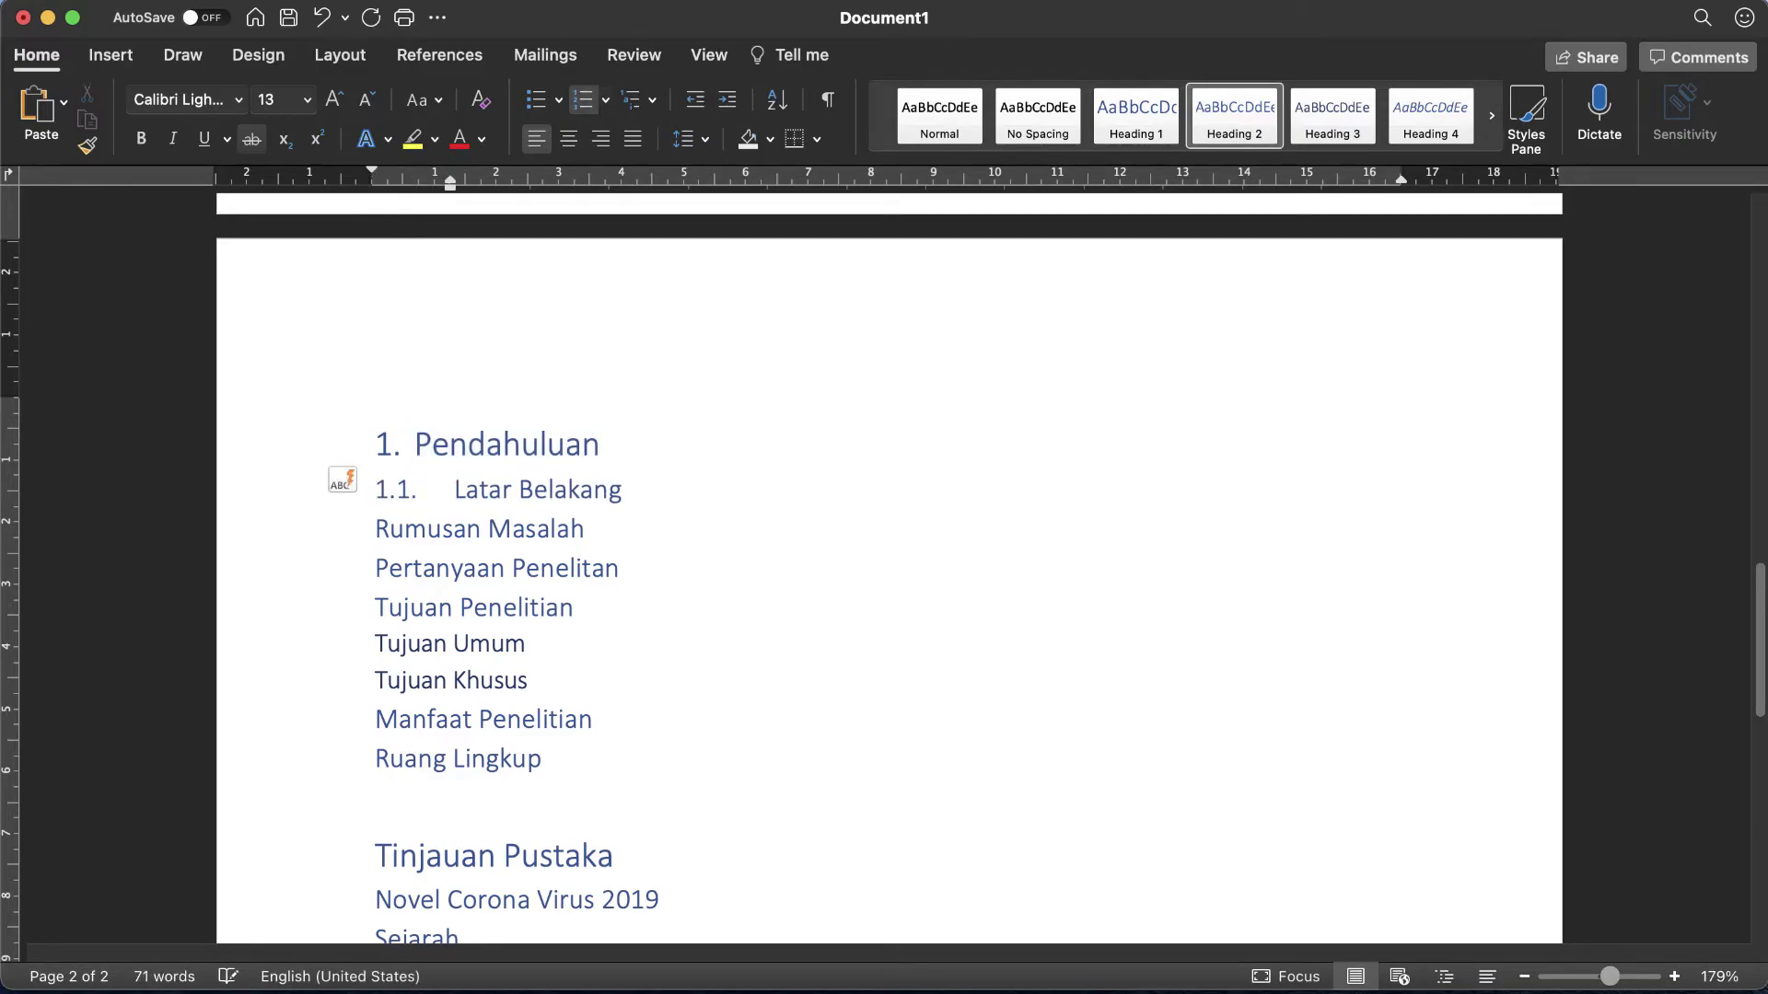
left_click(270, 498)
left_click(89, 145)
left_click_drag(306, 534, 313, 573)
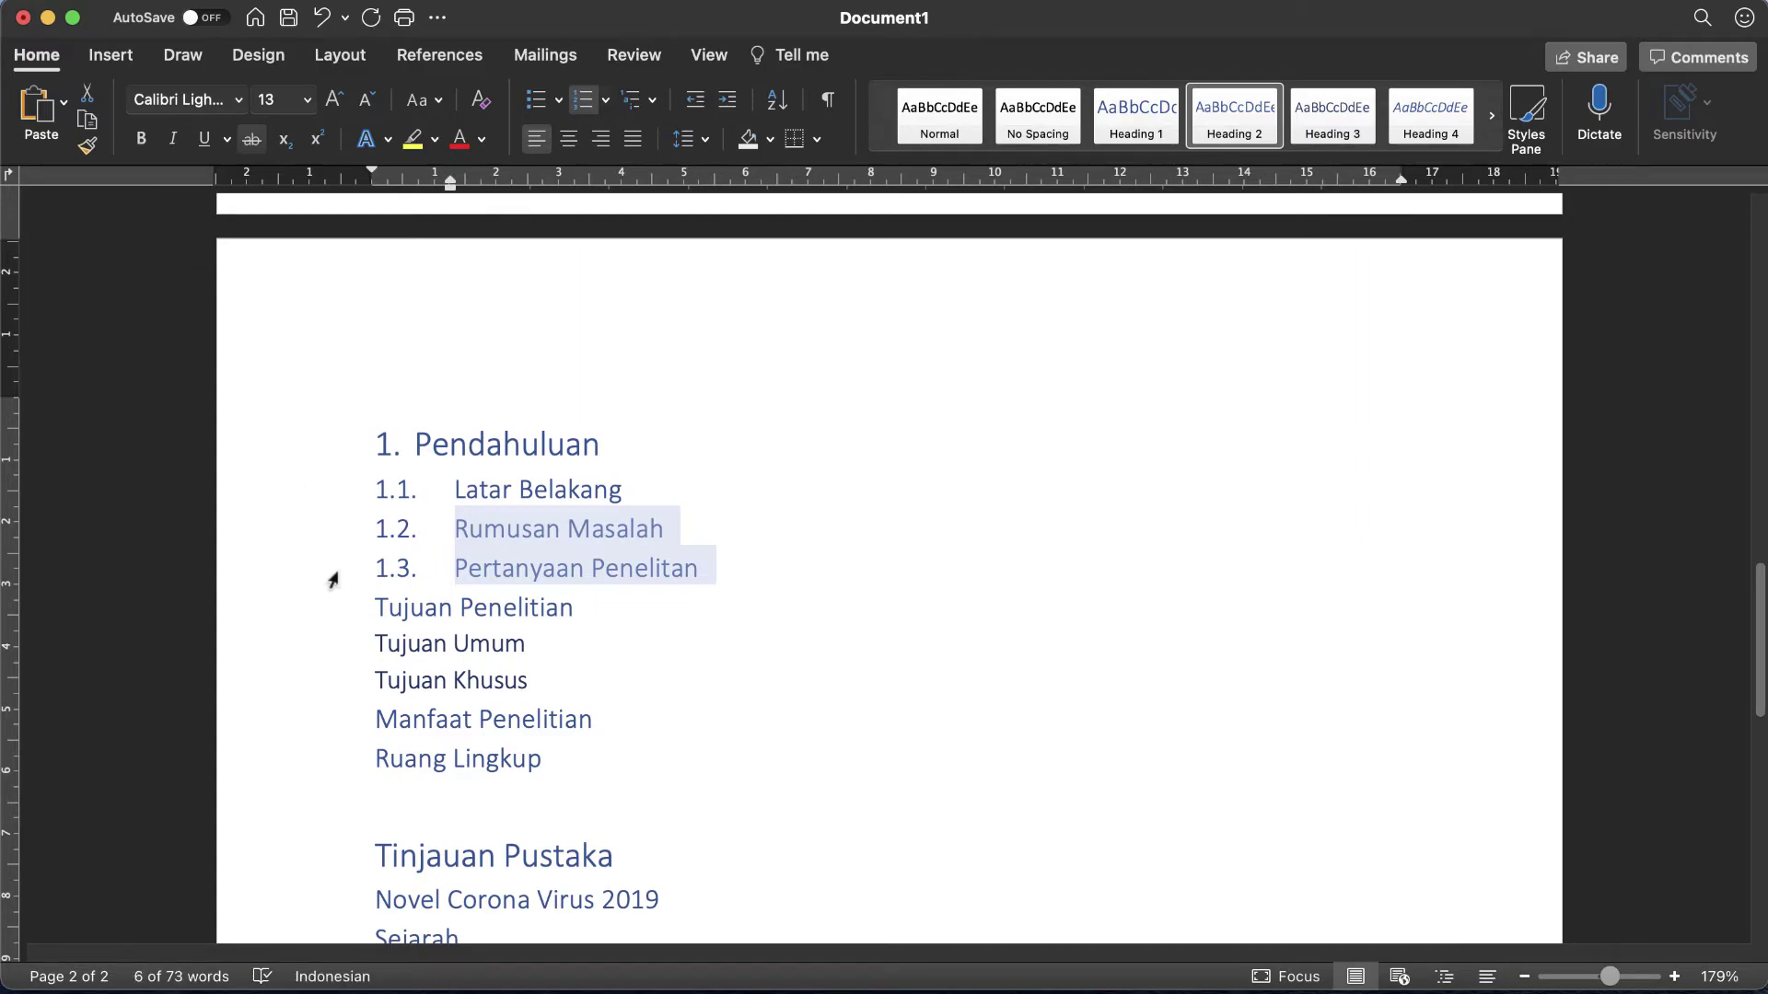
Step: Copy the Pertanyaan Penelitan numbering format onto Tujuan Penelitian, Manfaat Penelitian and Ruang Lingkup
left_click(333, 579)
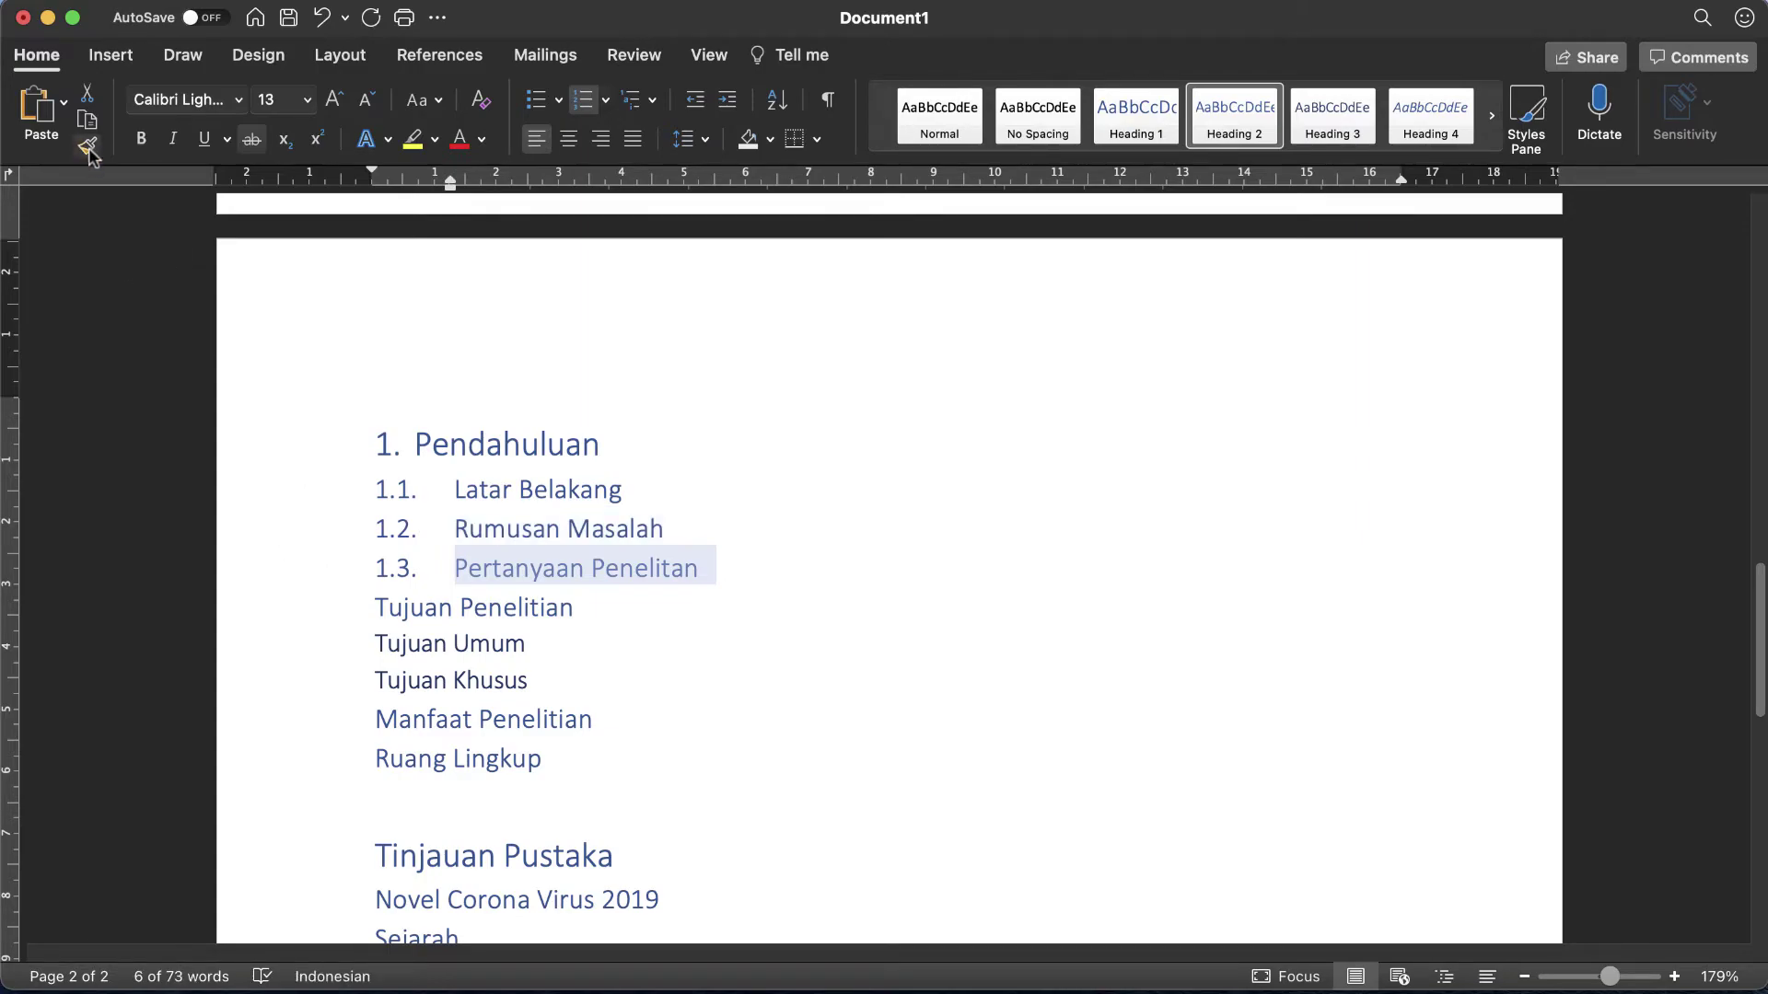
left_click(88, 147)
left_click(322, 609)
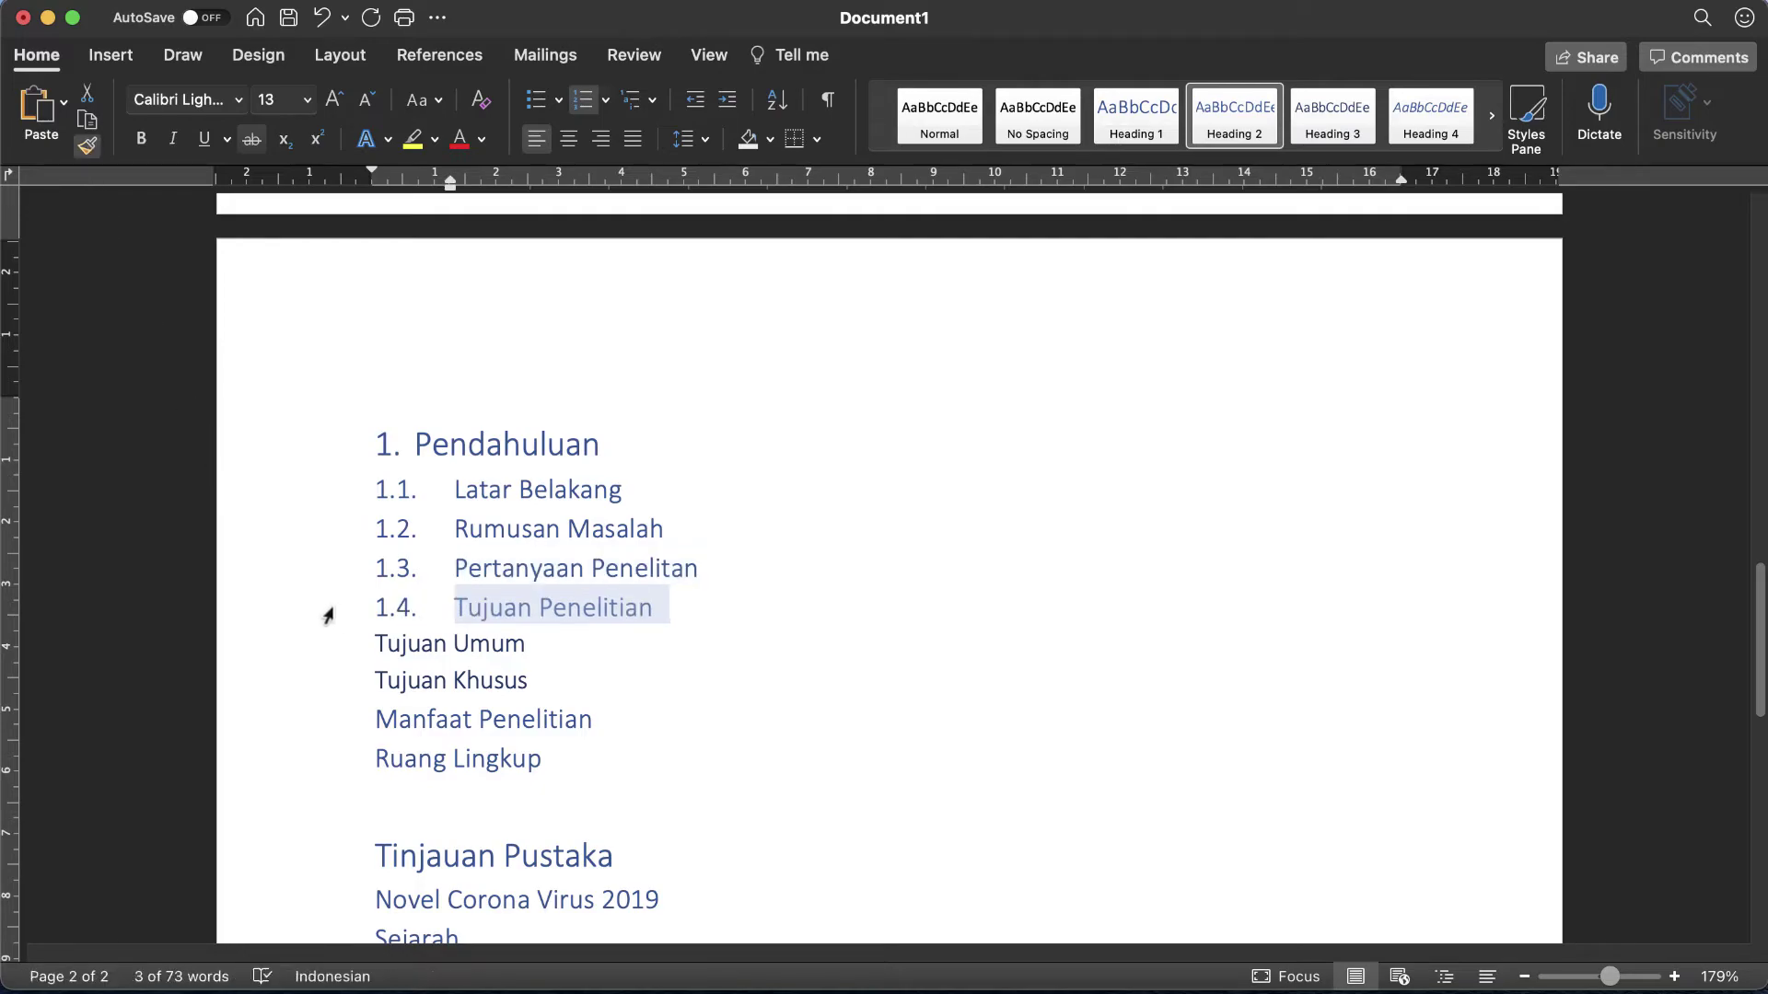
left_click(87, 144)
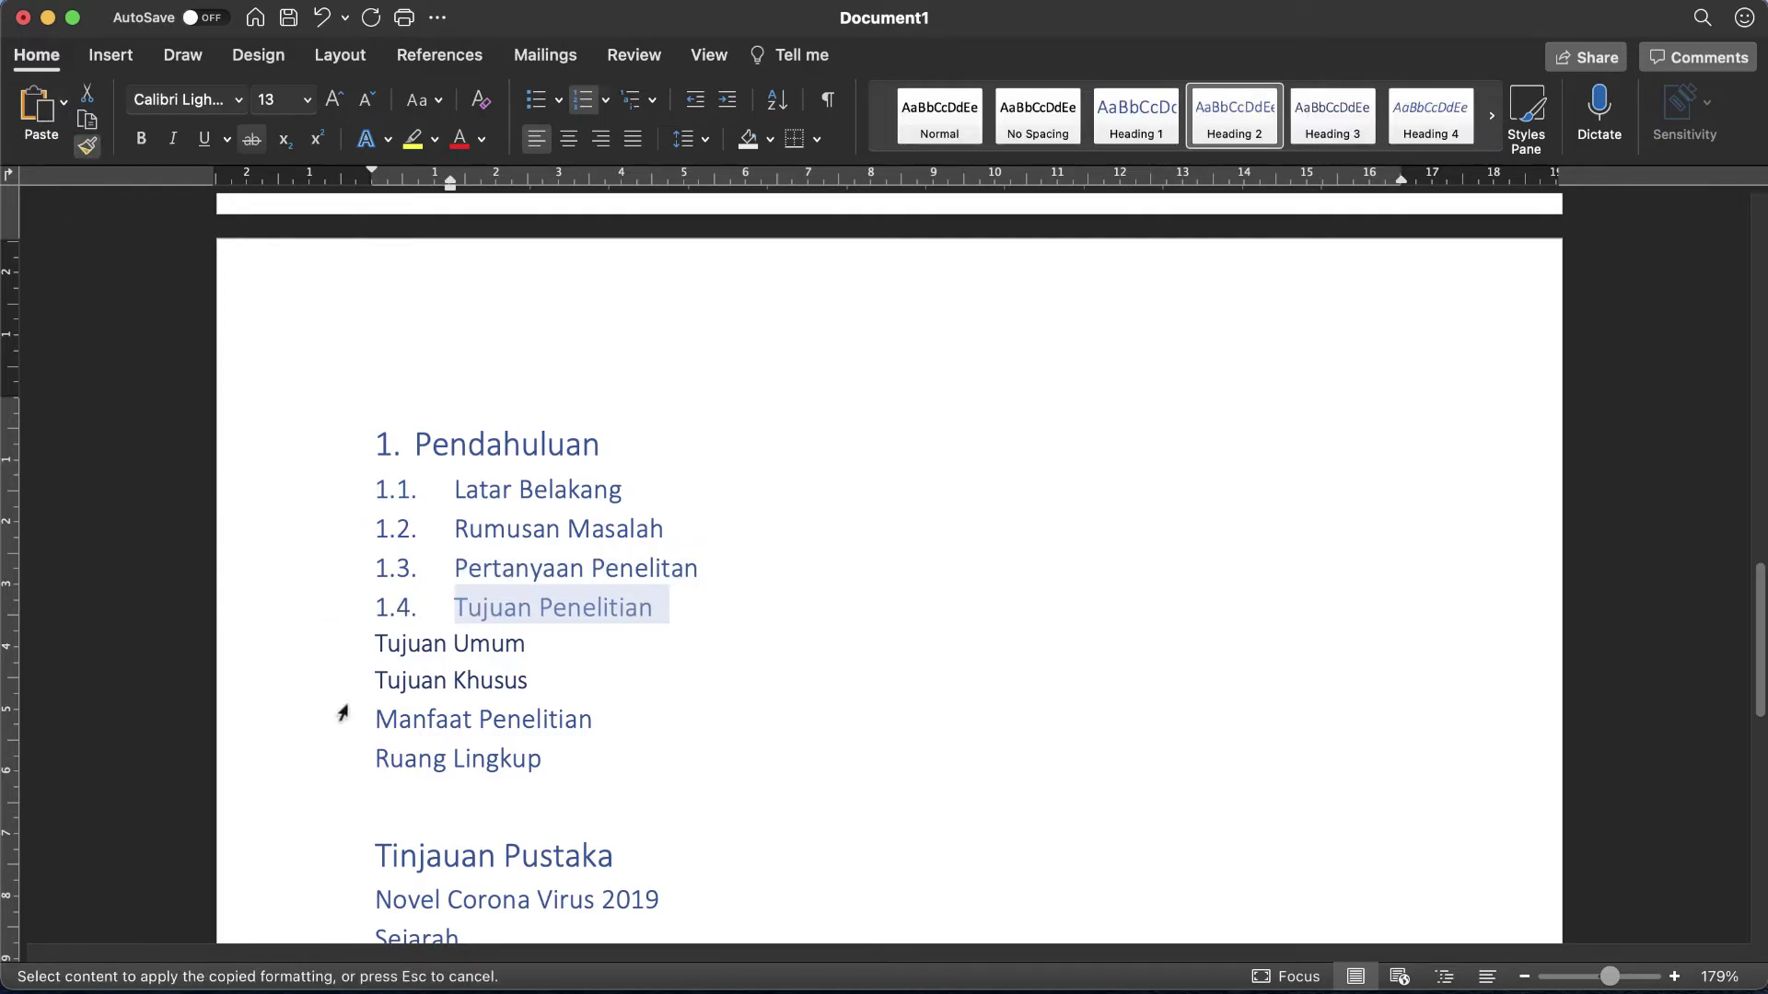
left_click_drag(350, 730, 348, 778)
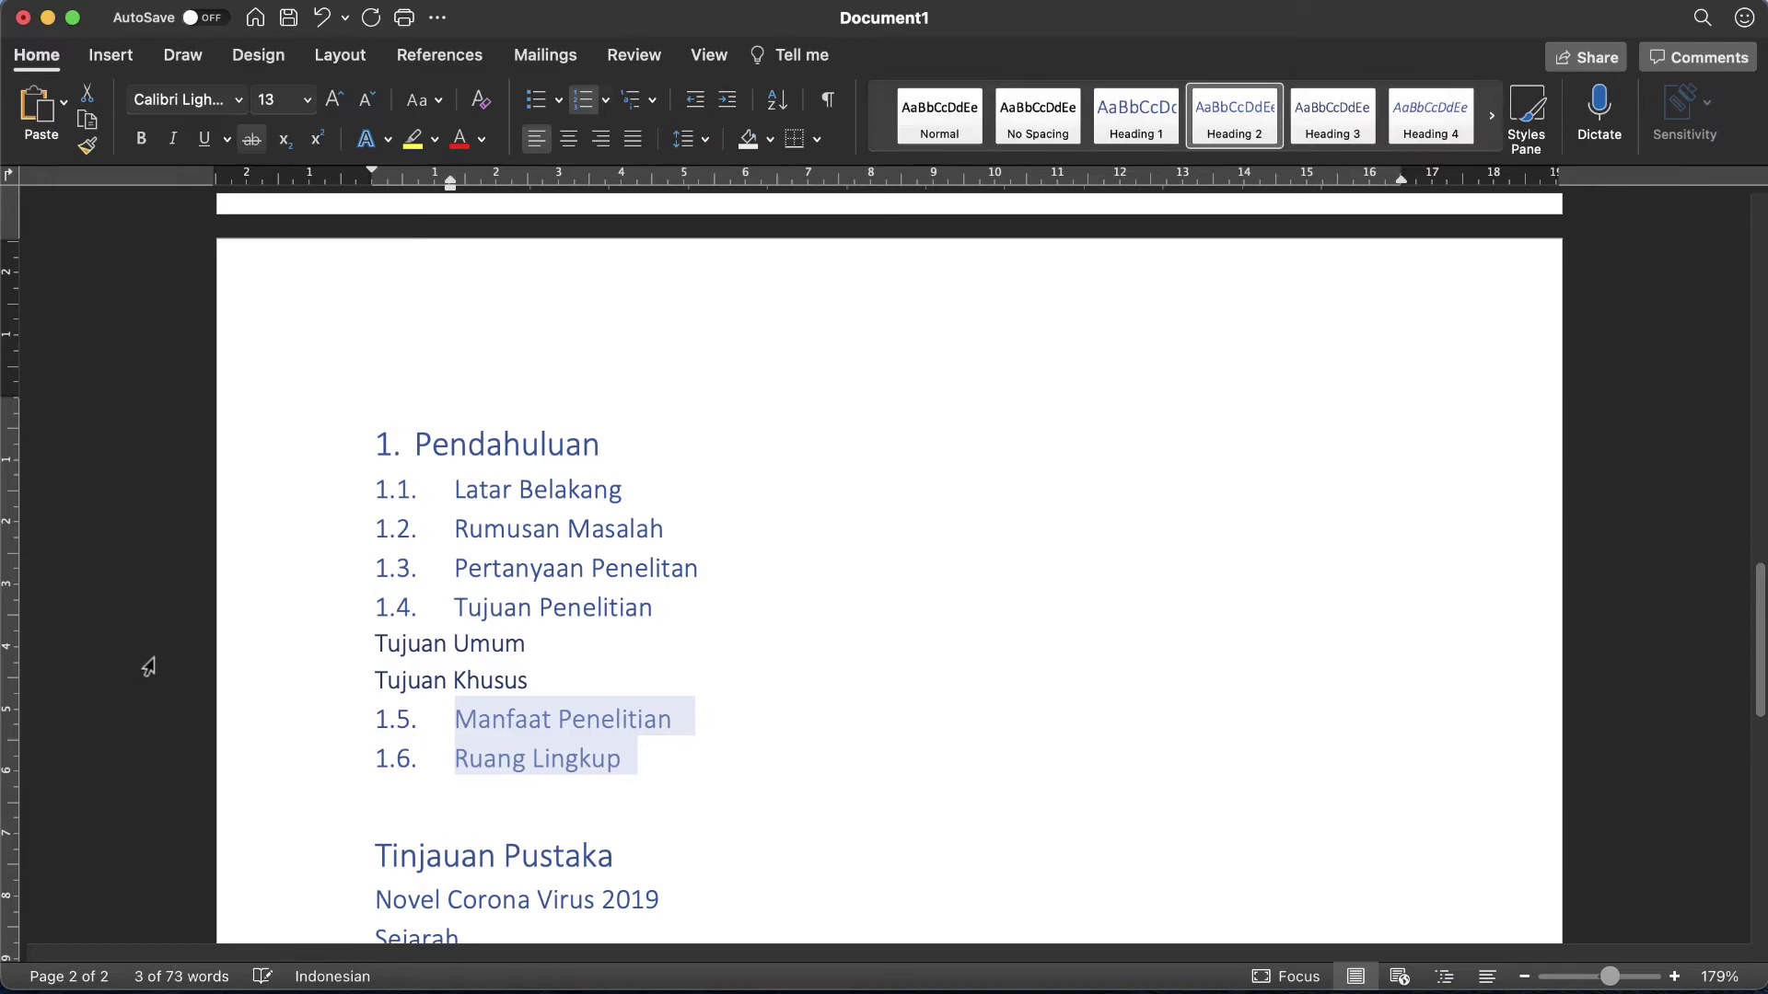
Step: Add the automatic number 1.4.1. in front of the Tujuan Umum subheading
scroll(394, 664, "down", 1)
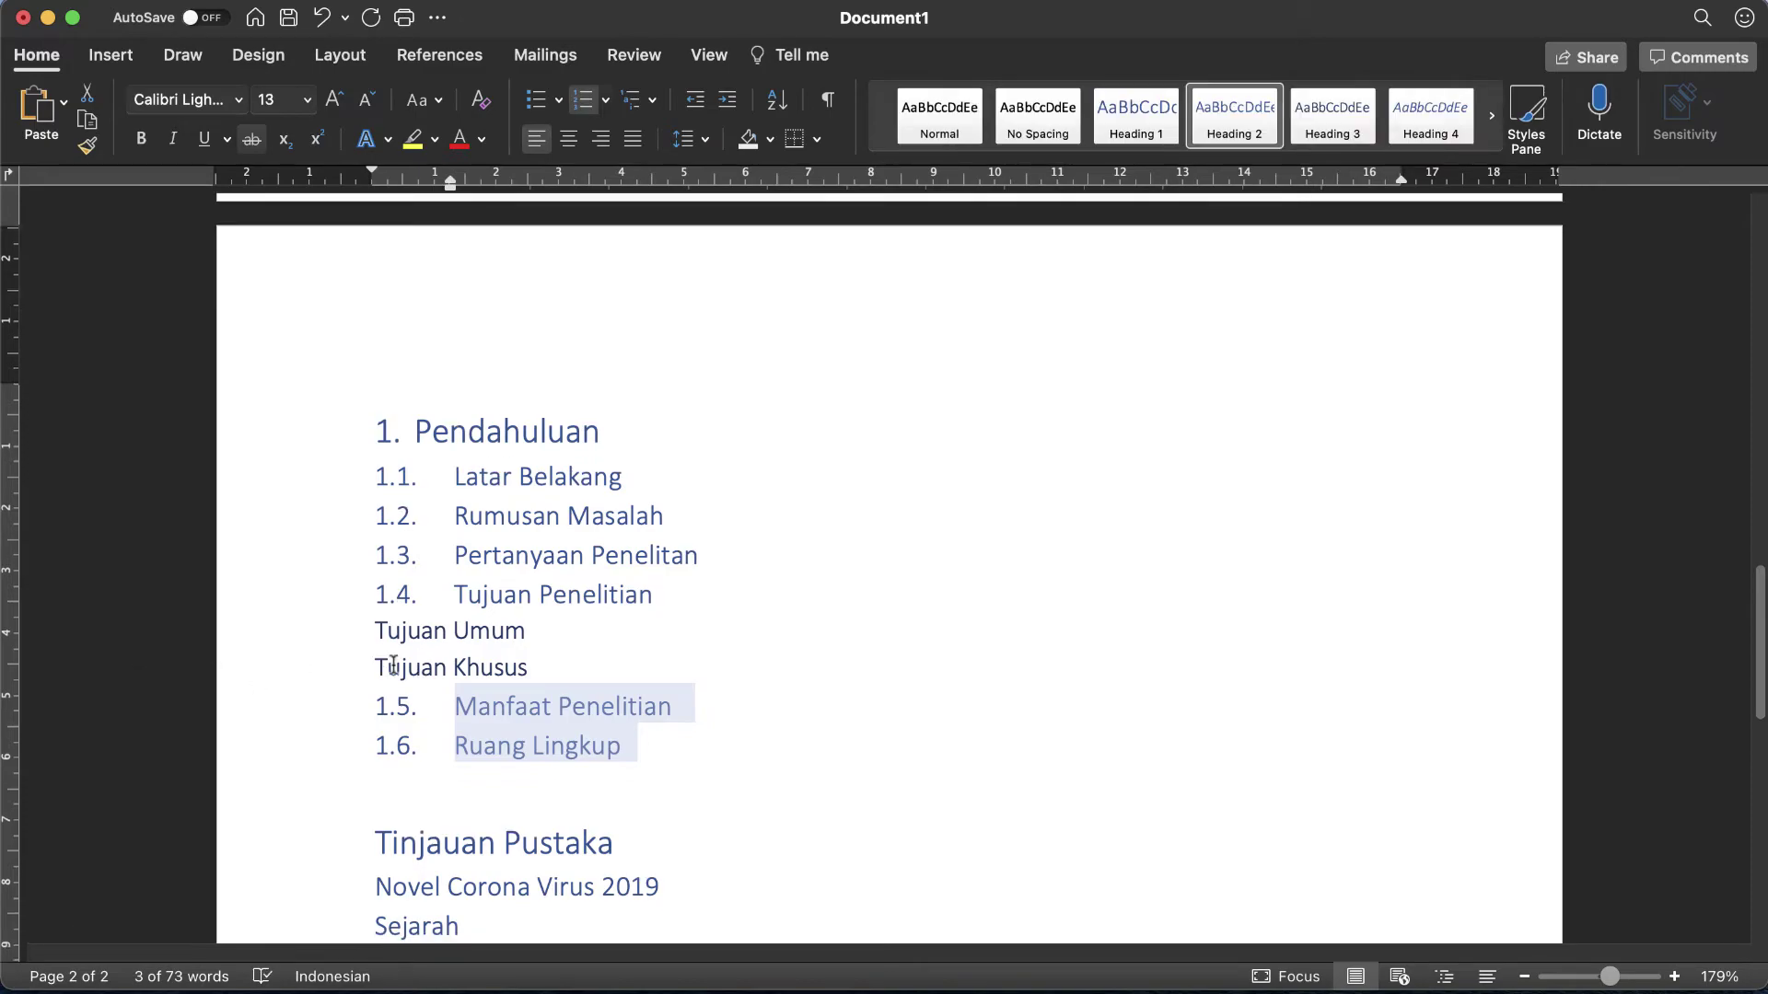
left_click(374, 617)
type("1.")
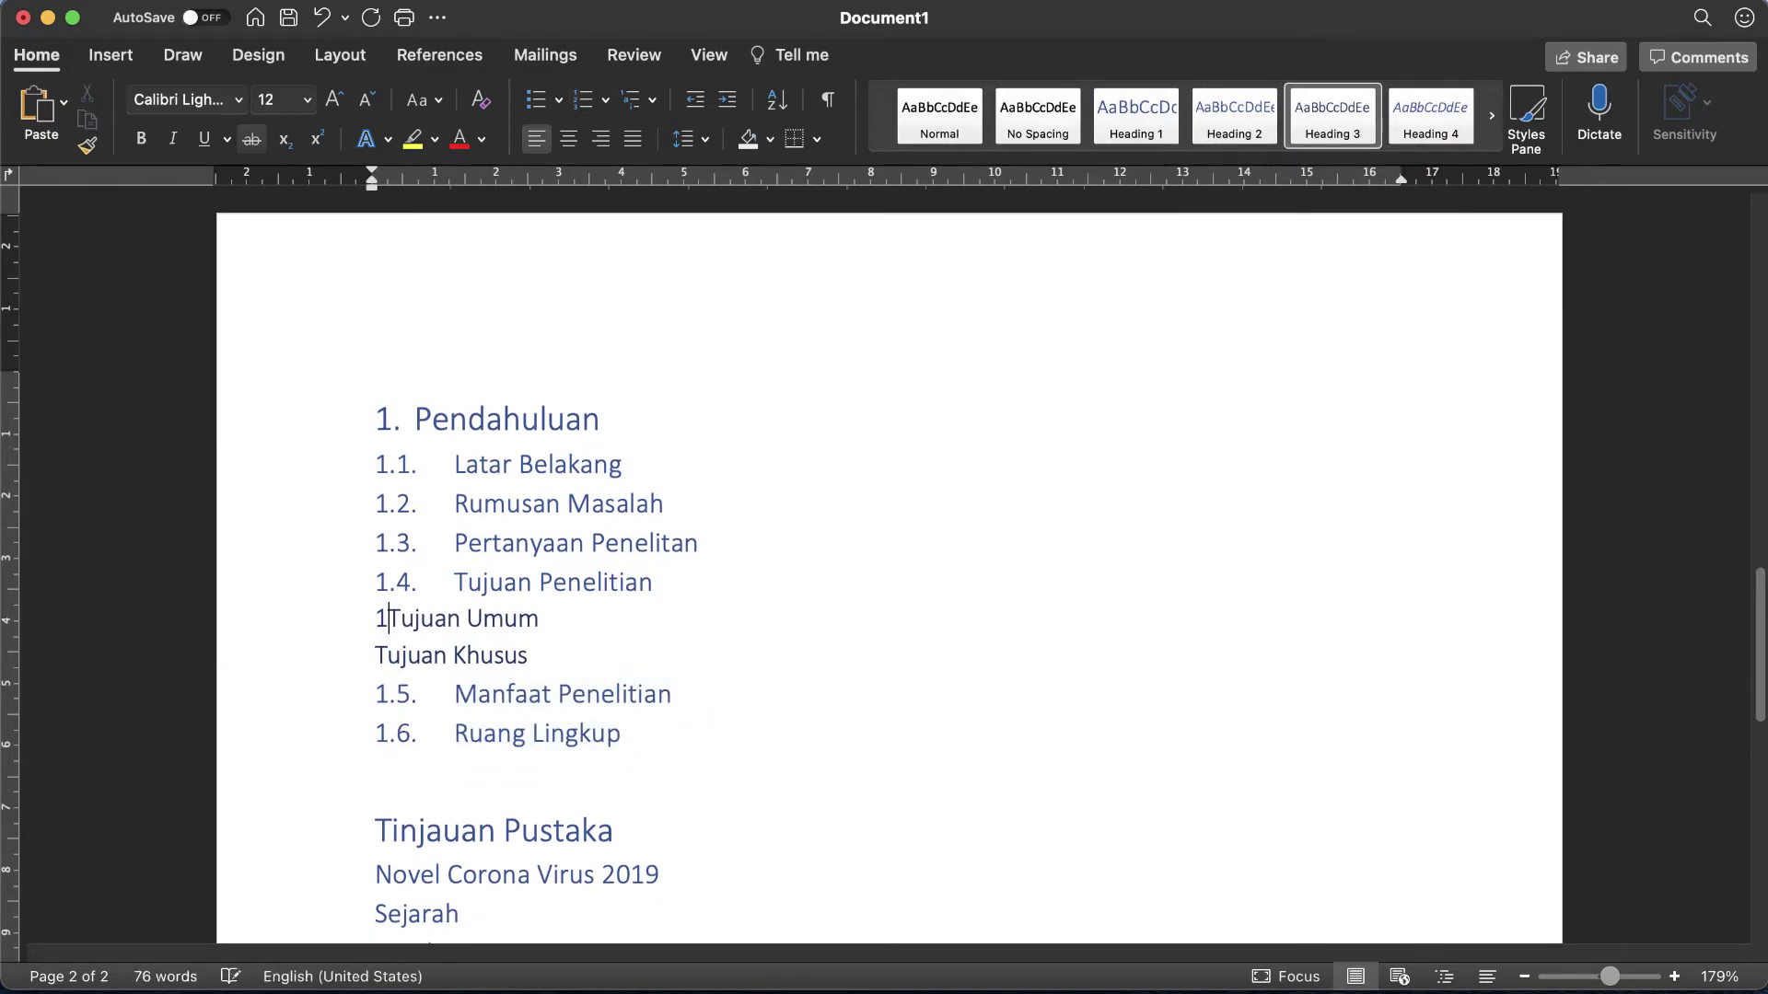
type("4.1")
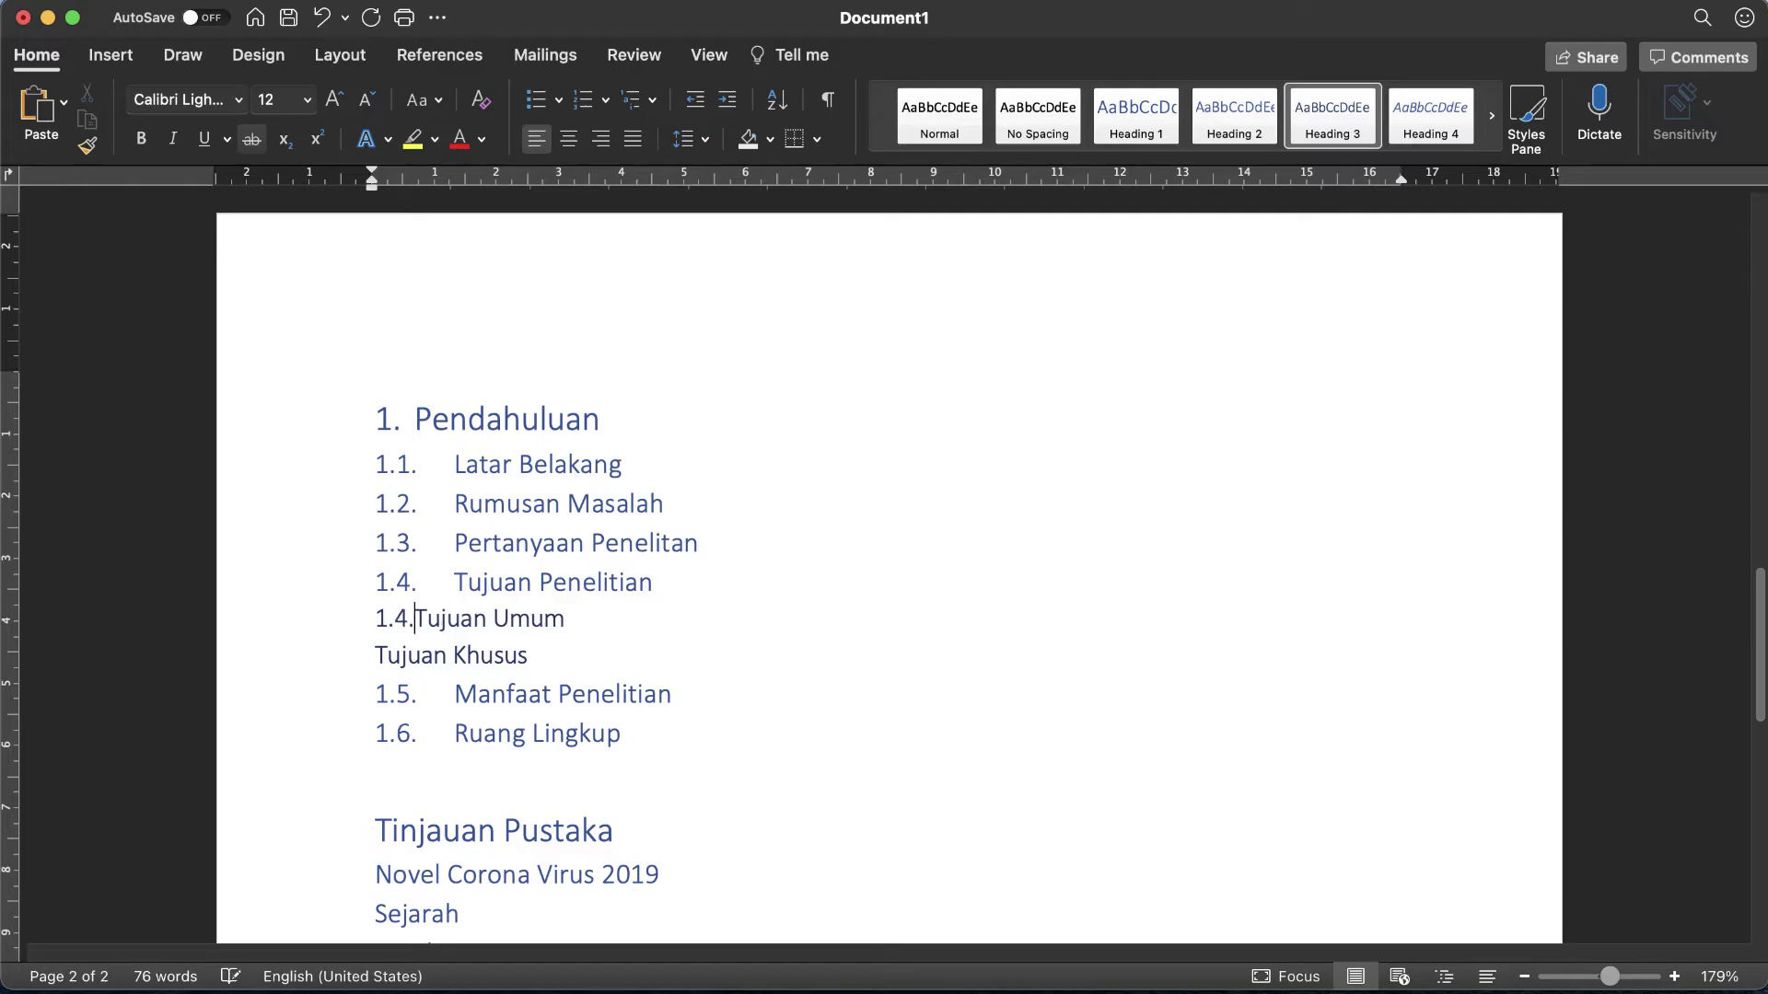
type(".")
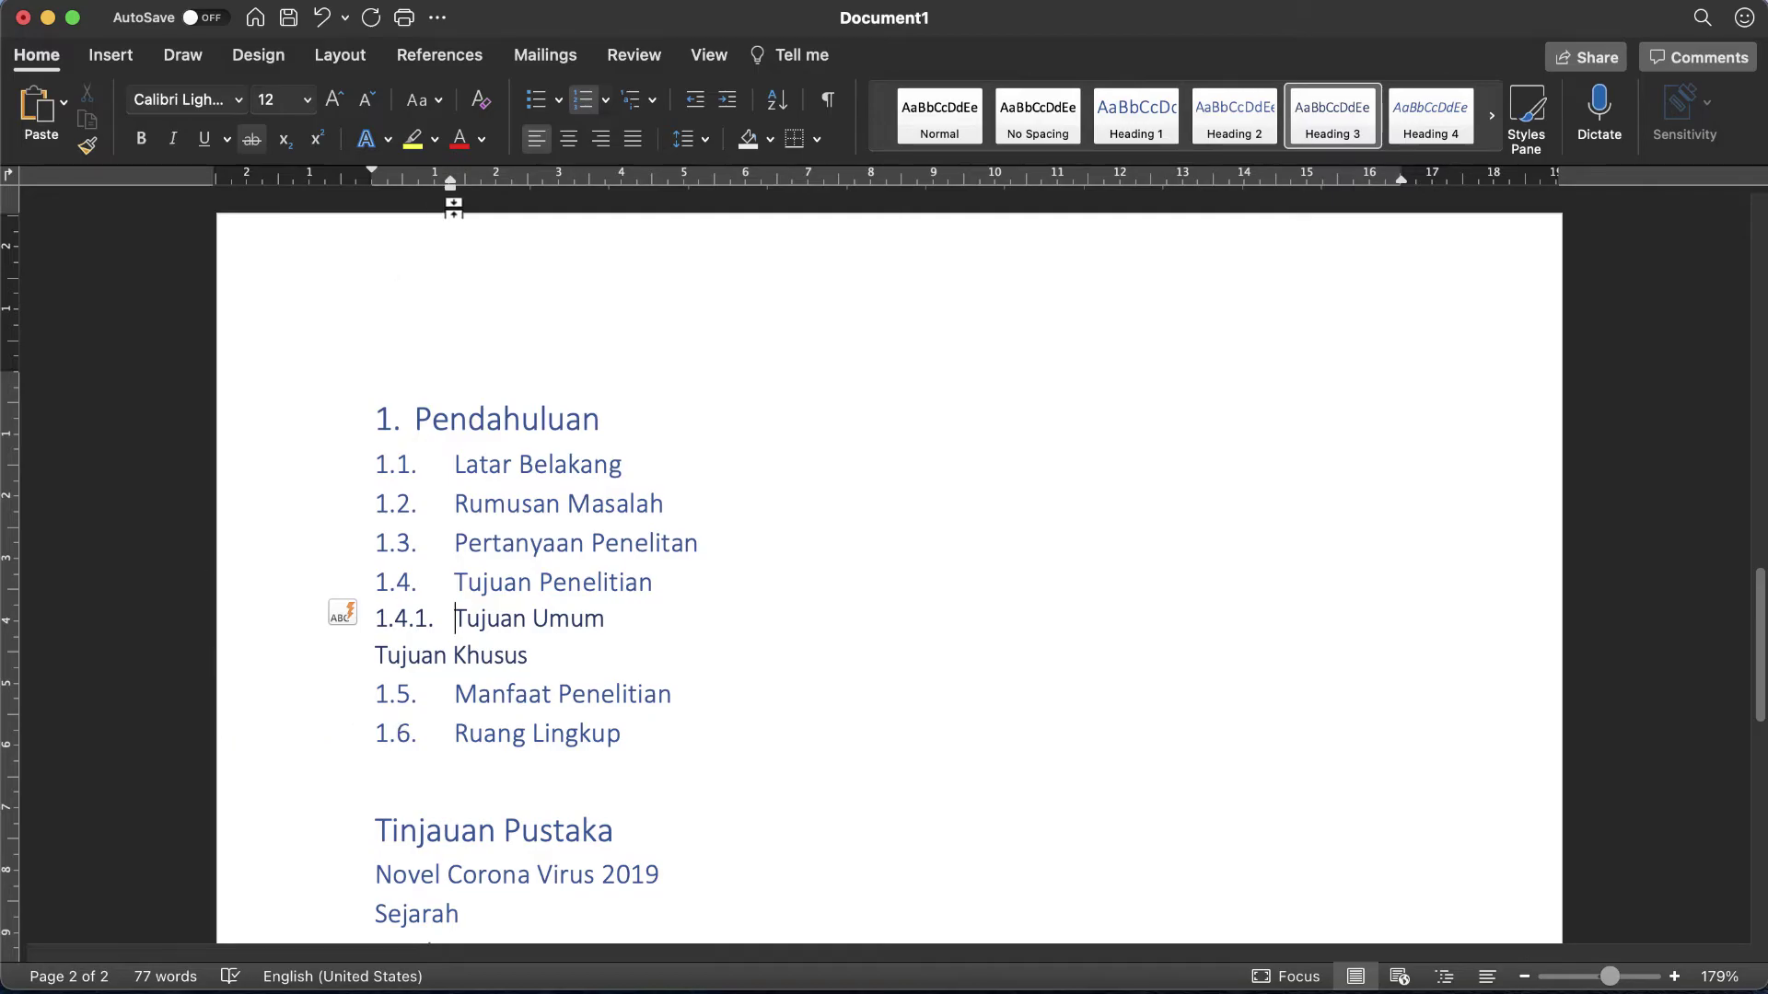
Step: Copy the numbered formatting of Tujuan Umum onto the Tujuan Khusus subheading
left_click(277, 630)
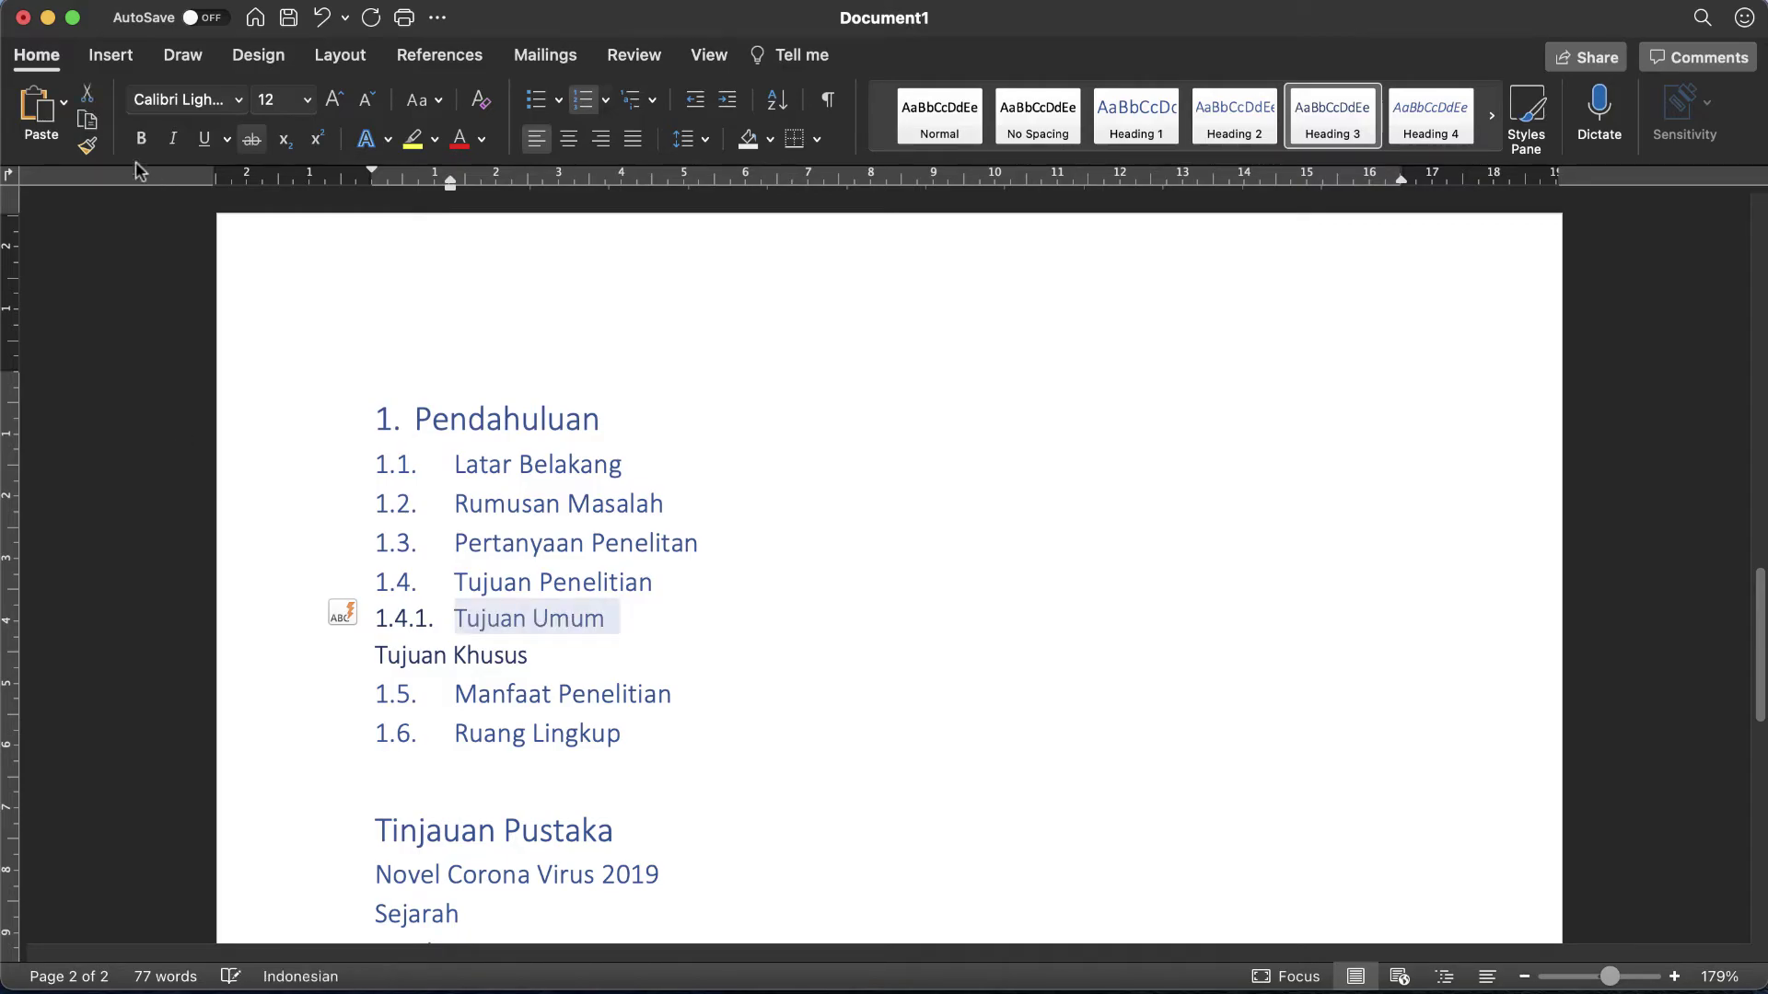
left_click(300, 657)
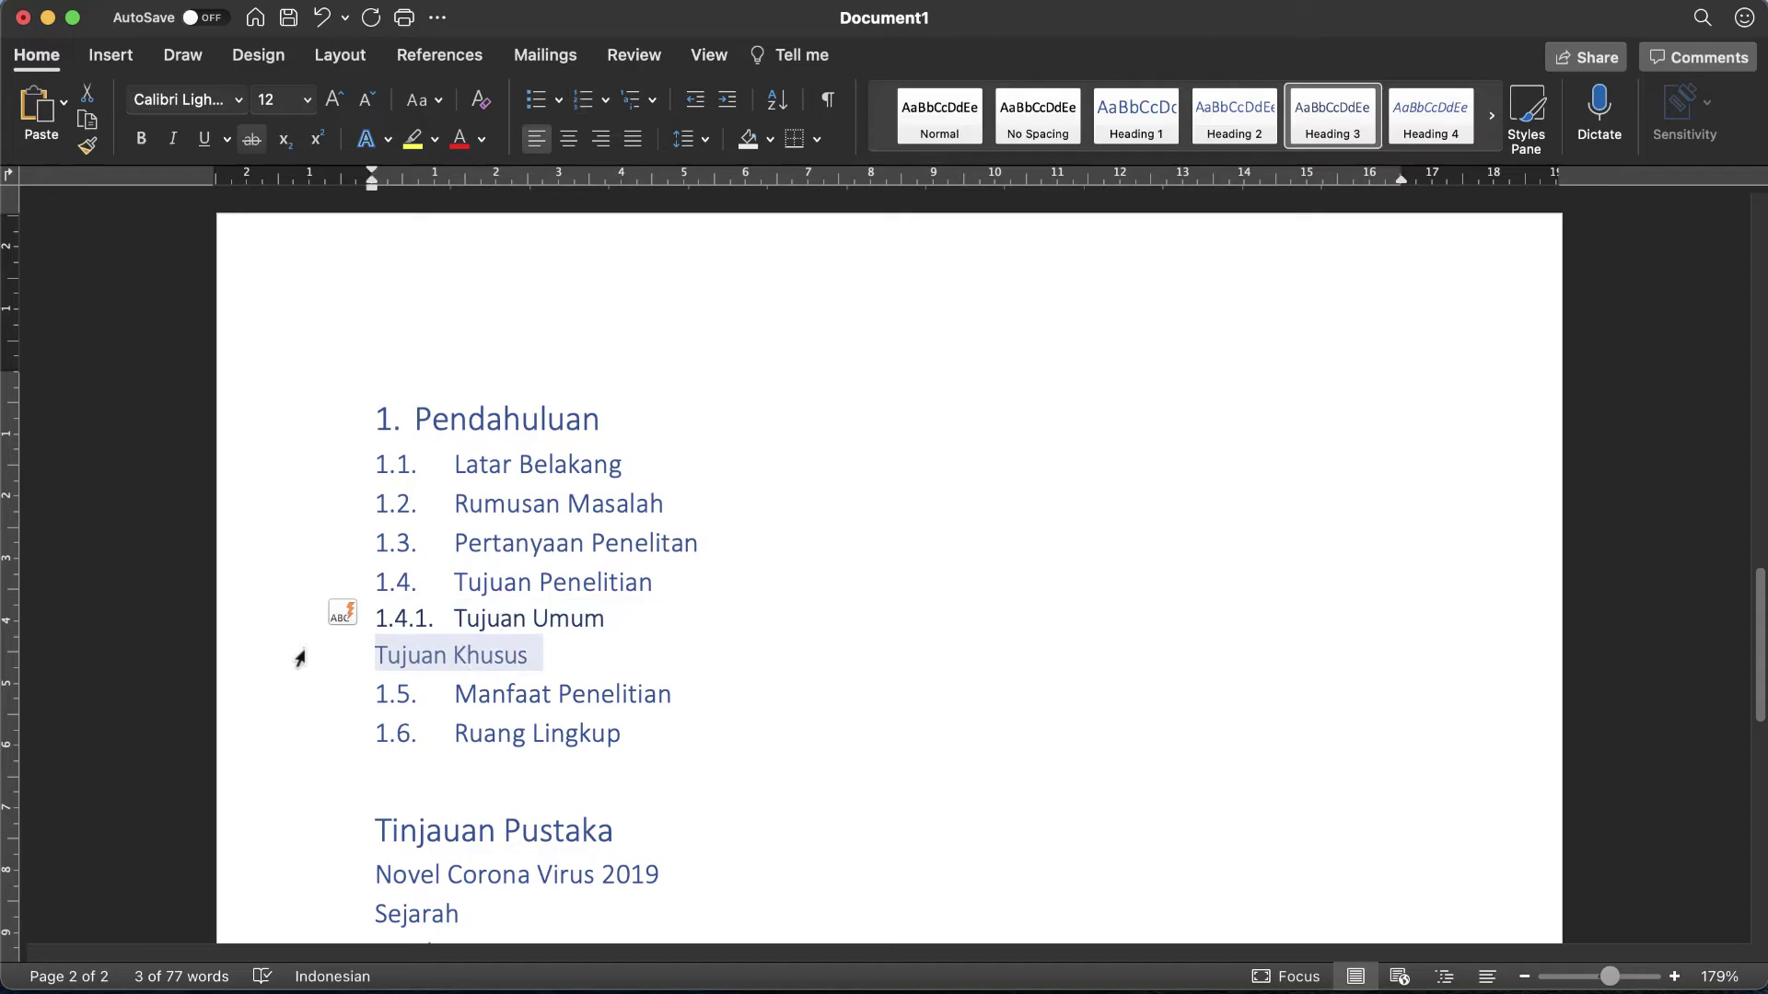
left_click(280, 626)
left_click(86, 144)
left_click(297, 671)
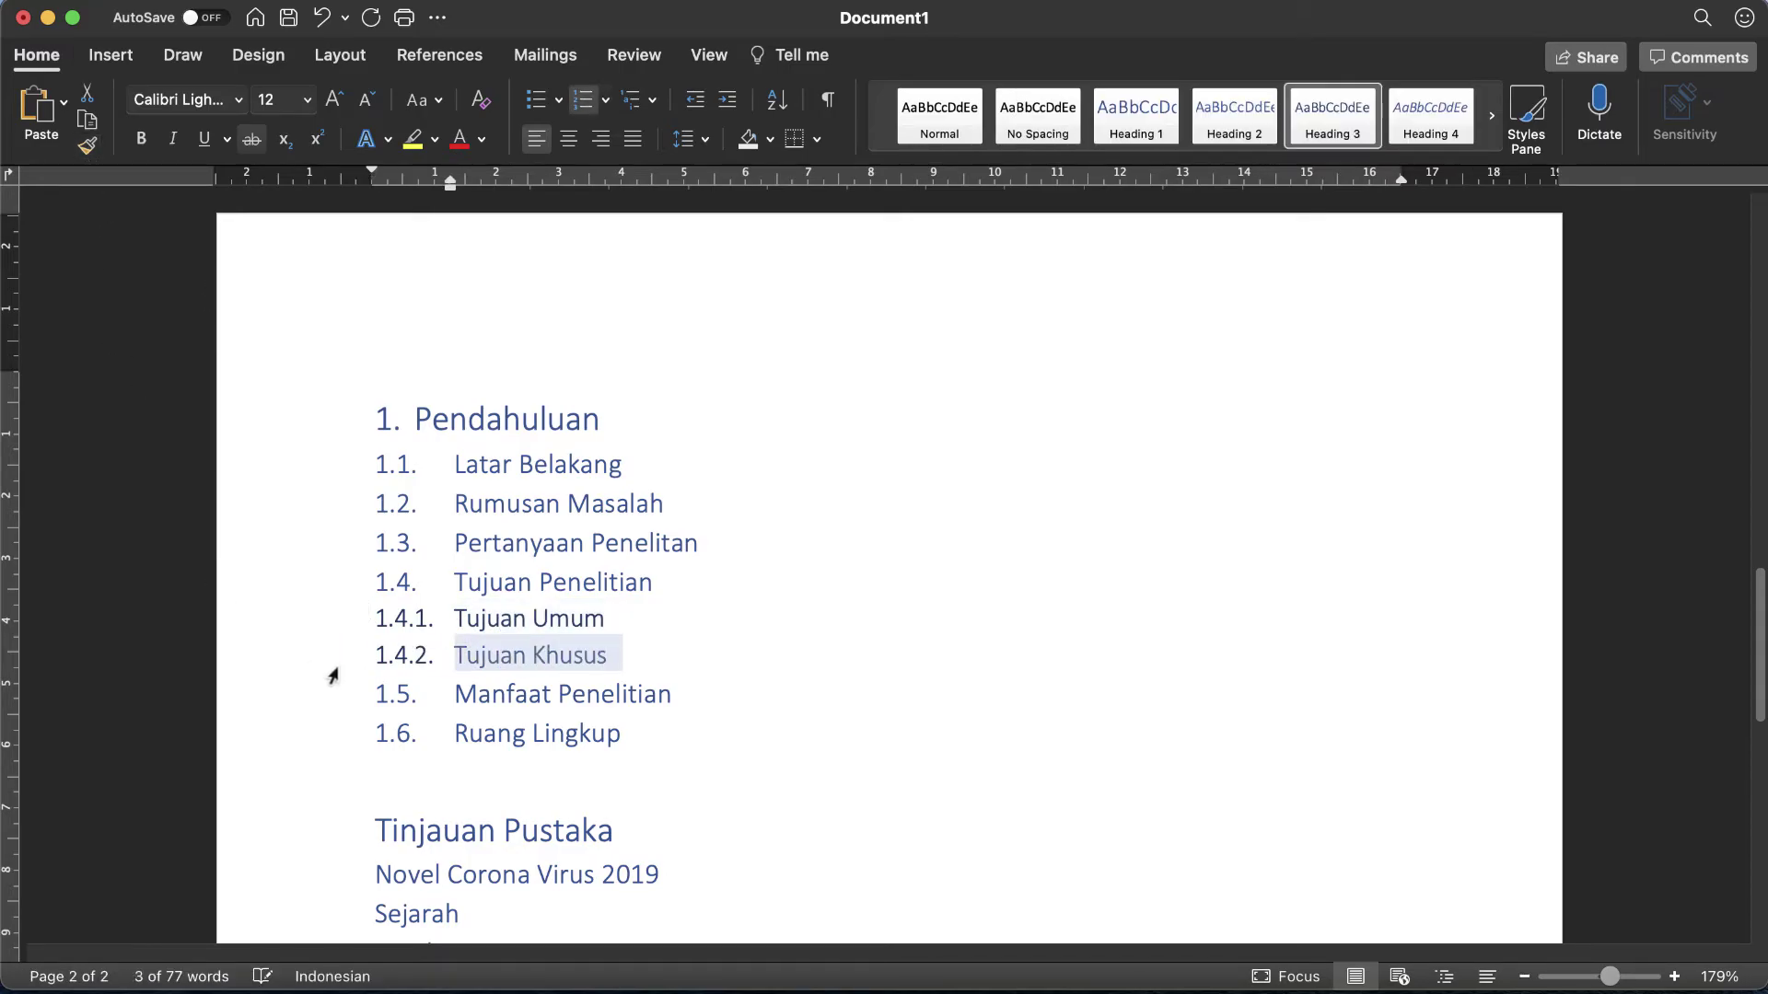
Step: Number the Tinjauan Pustaka heading 2. and copy the formatting of the Pendahuluan heading onto it
scroll(326, 675, "down", 3)
left_click(378, 659)
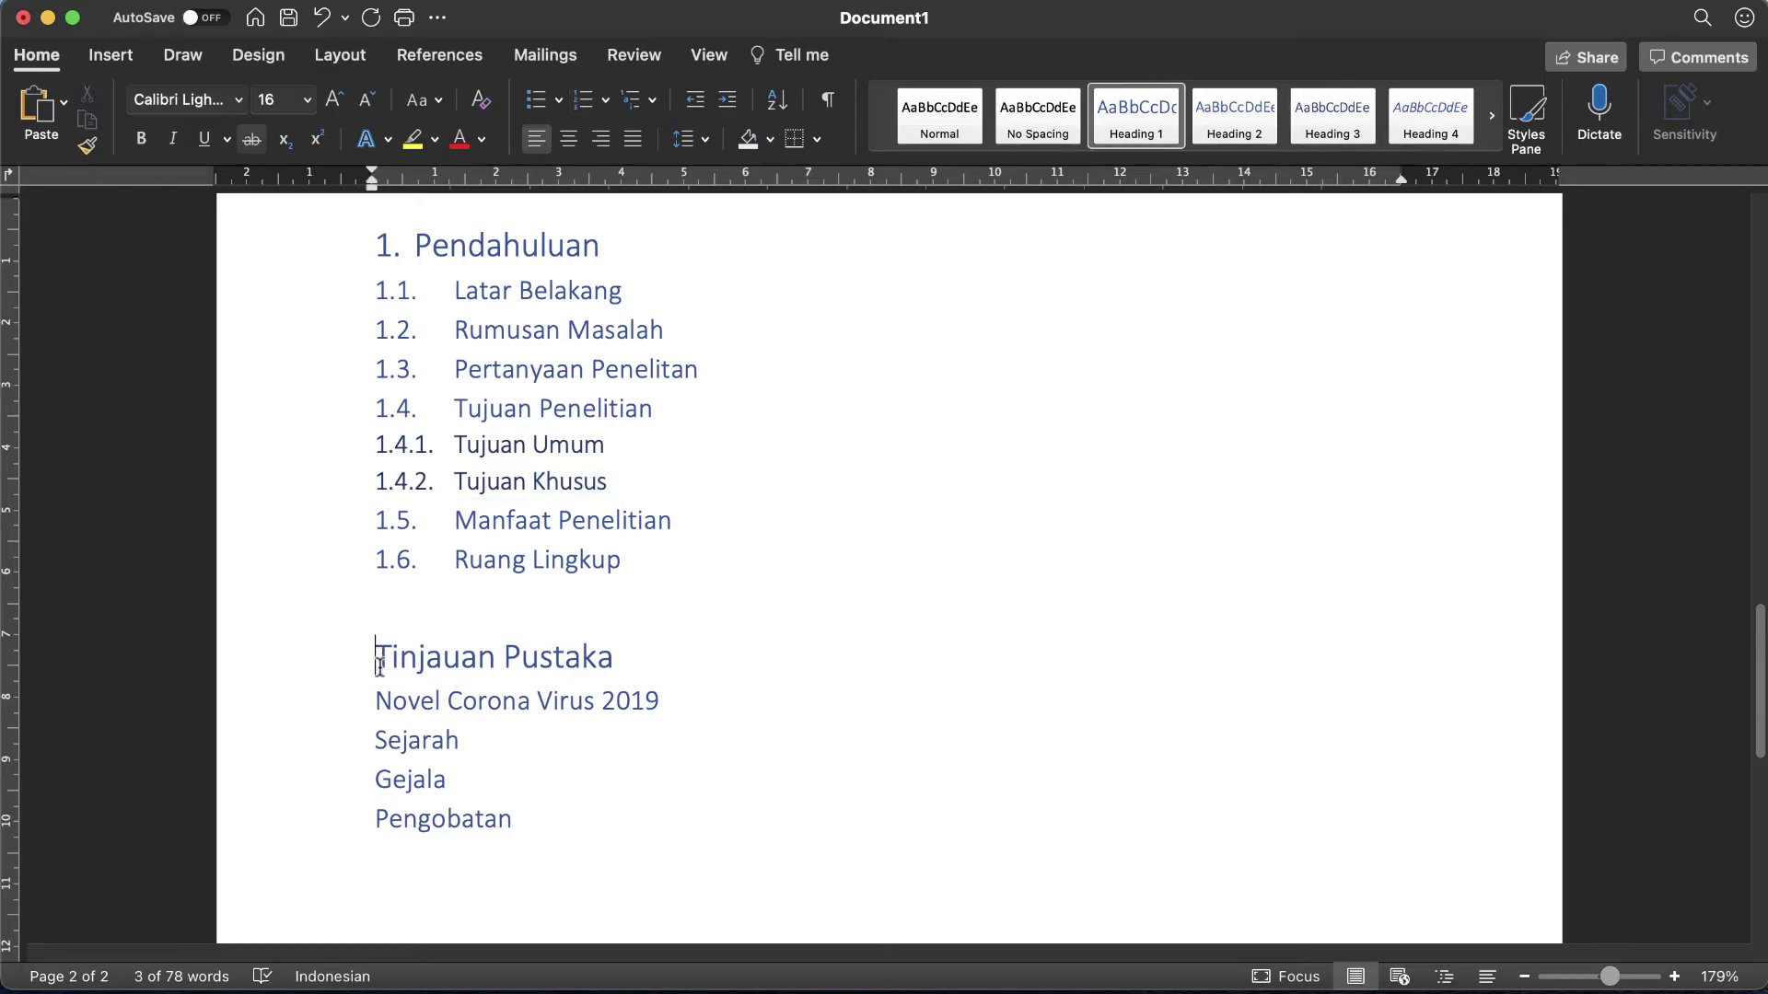
type("2.")
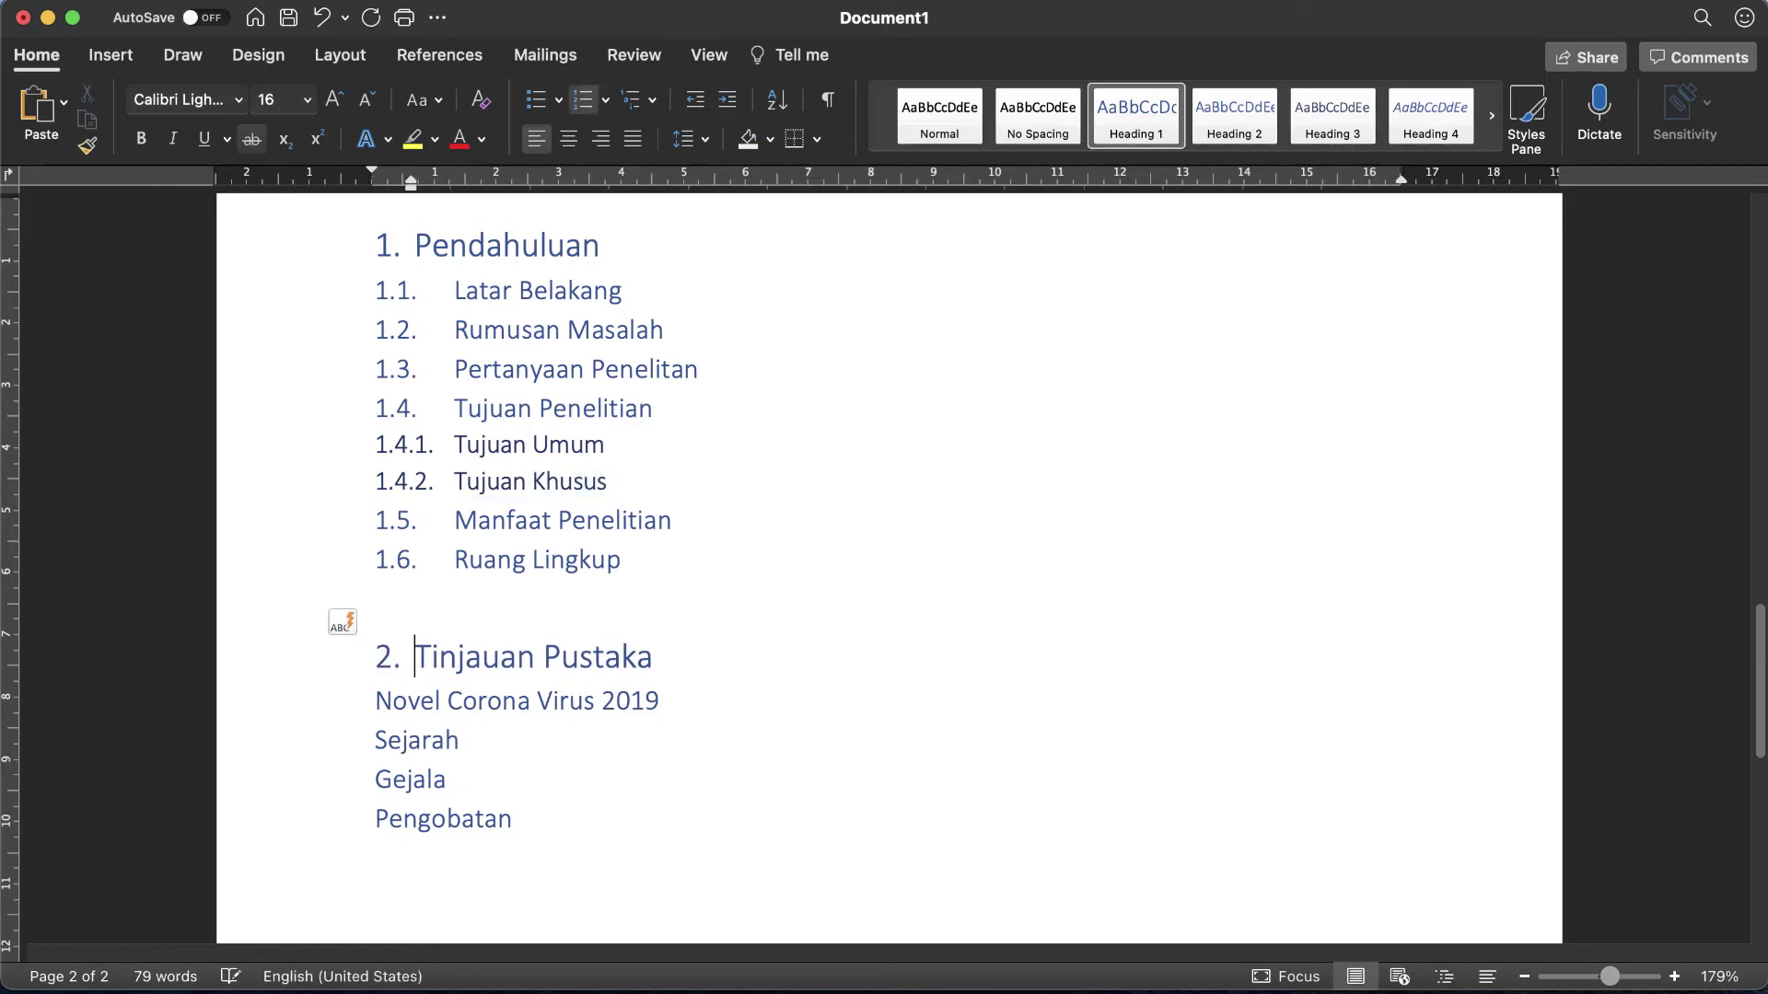
left_click(336, 255)
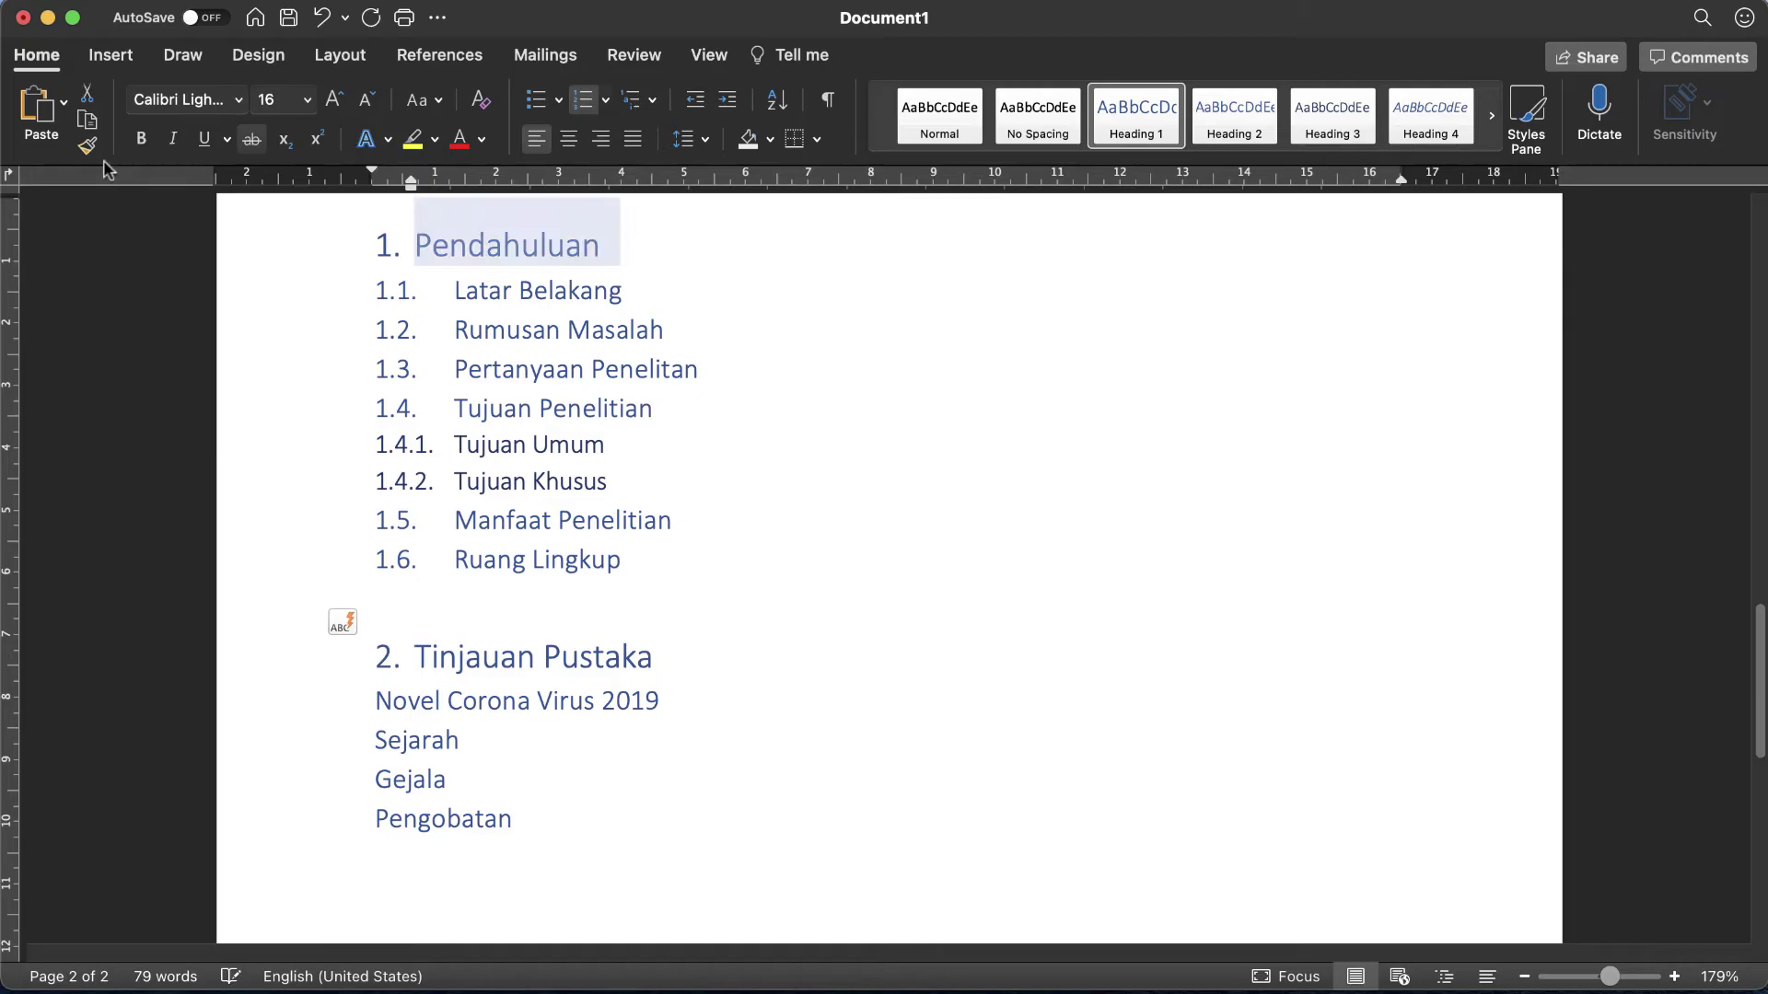
left_click(88, 144)
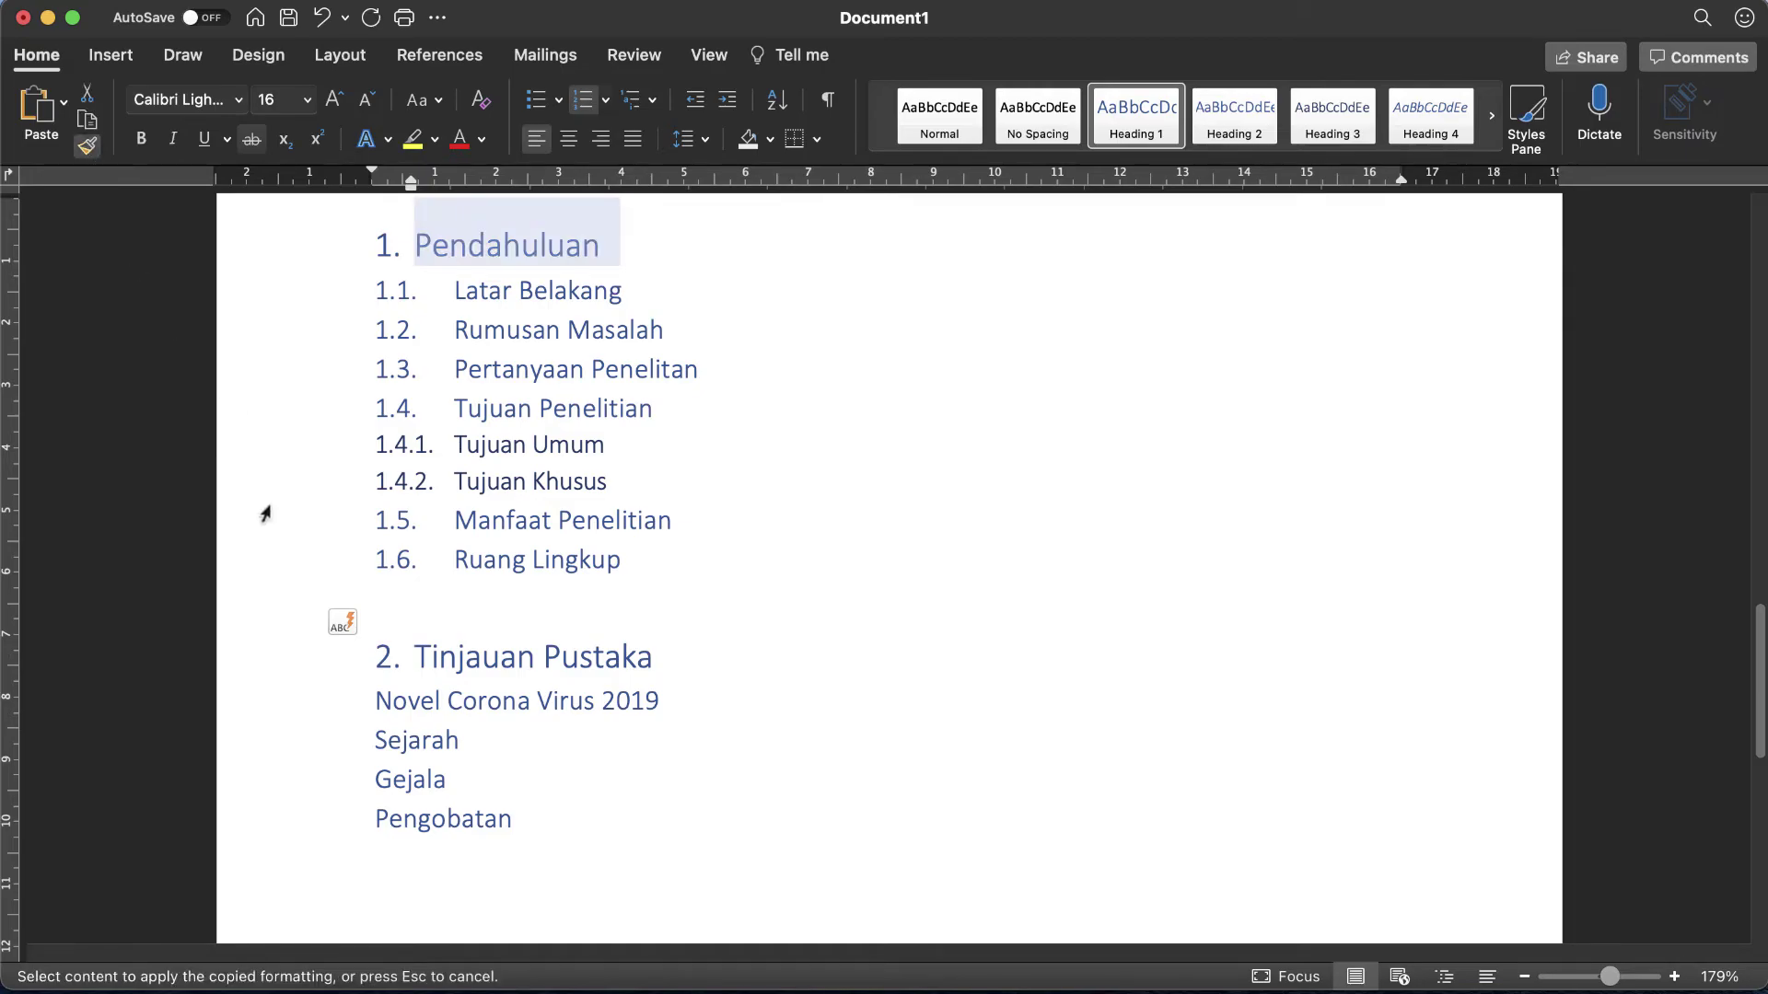
left_click(272, 663)
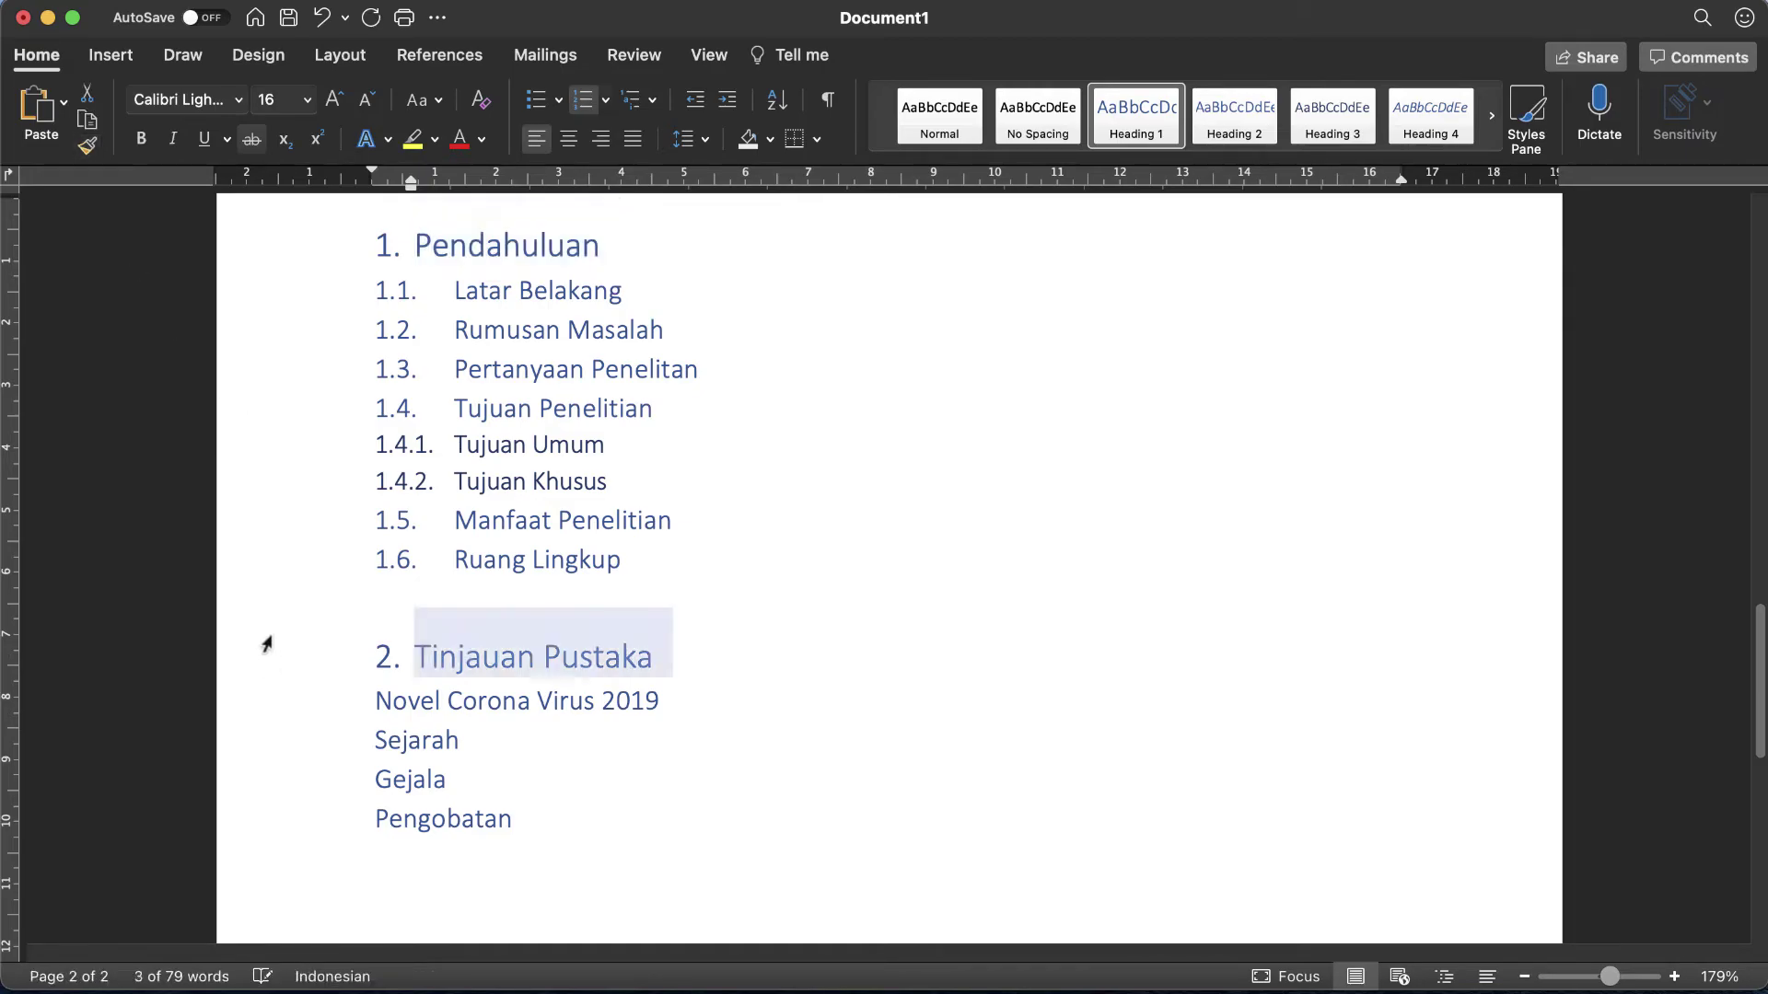
Step: Number the Novel Corona Virus 2019 heading 2.1. and copy its formatting onto Sejarah, Gejala and Pengobatan
left_click(378, 700)
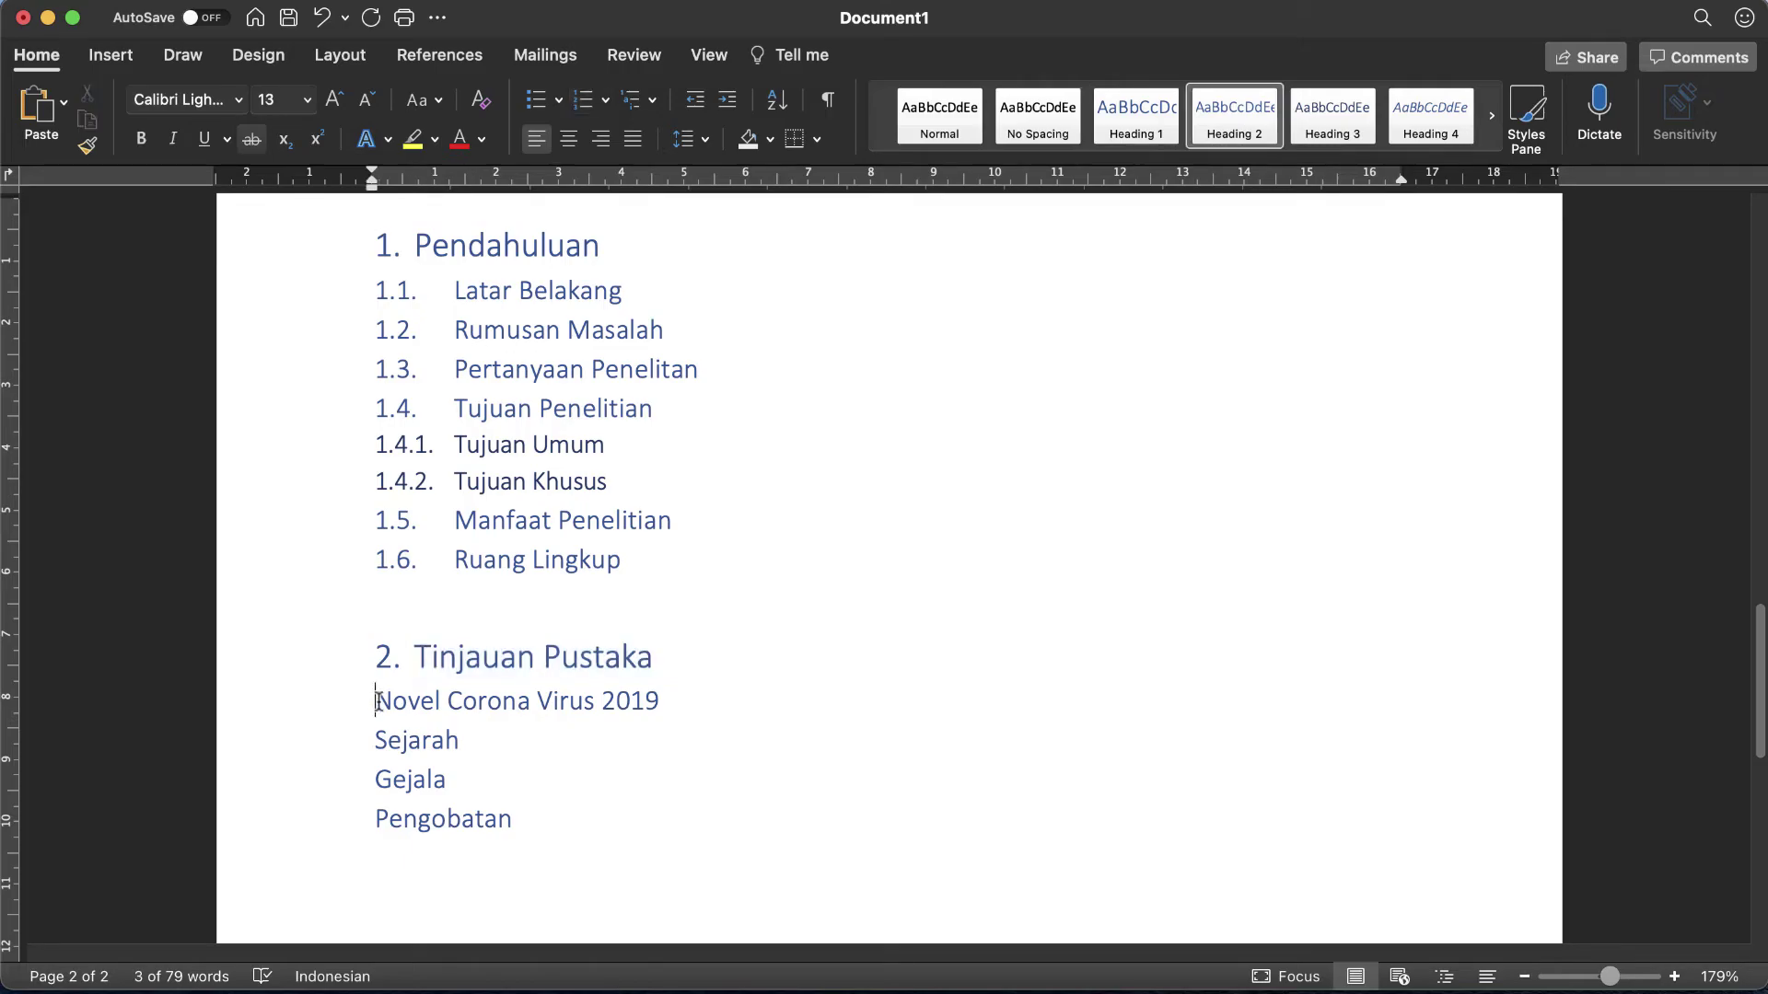
type("2.1.")
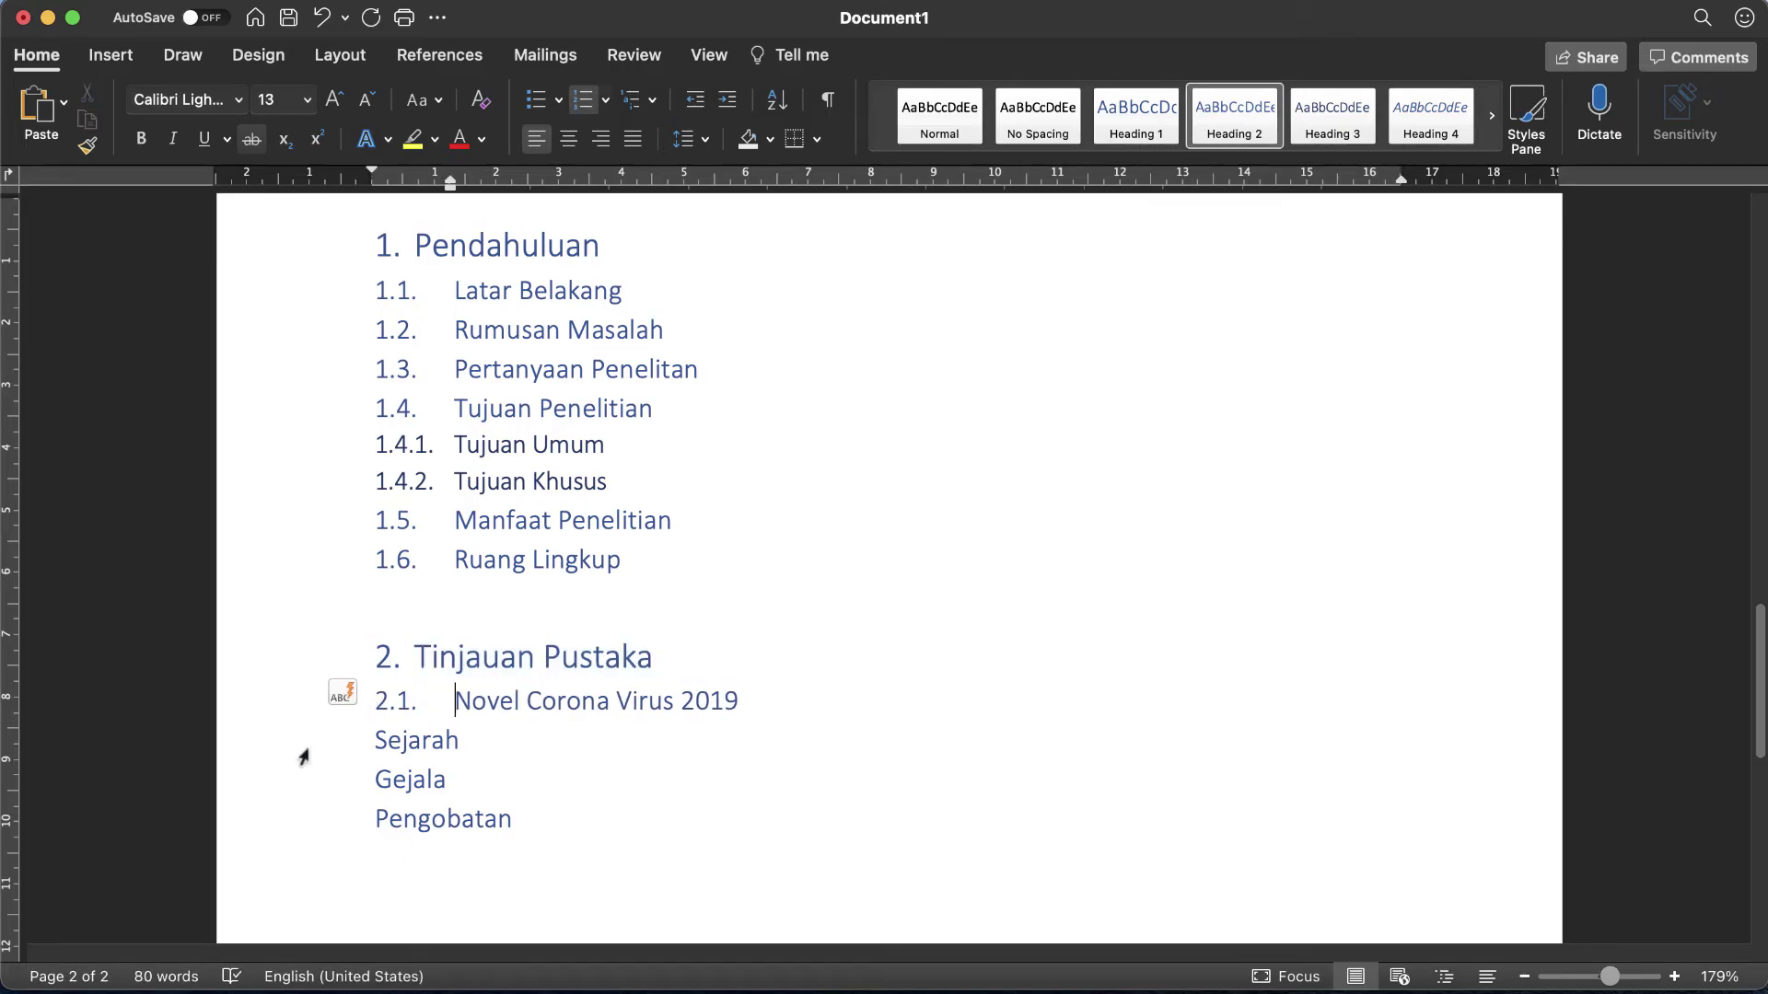
left_click(288, 707)
left_click(87, 144)
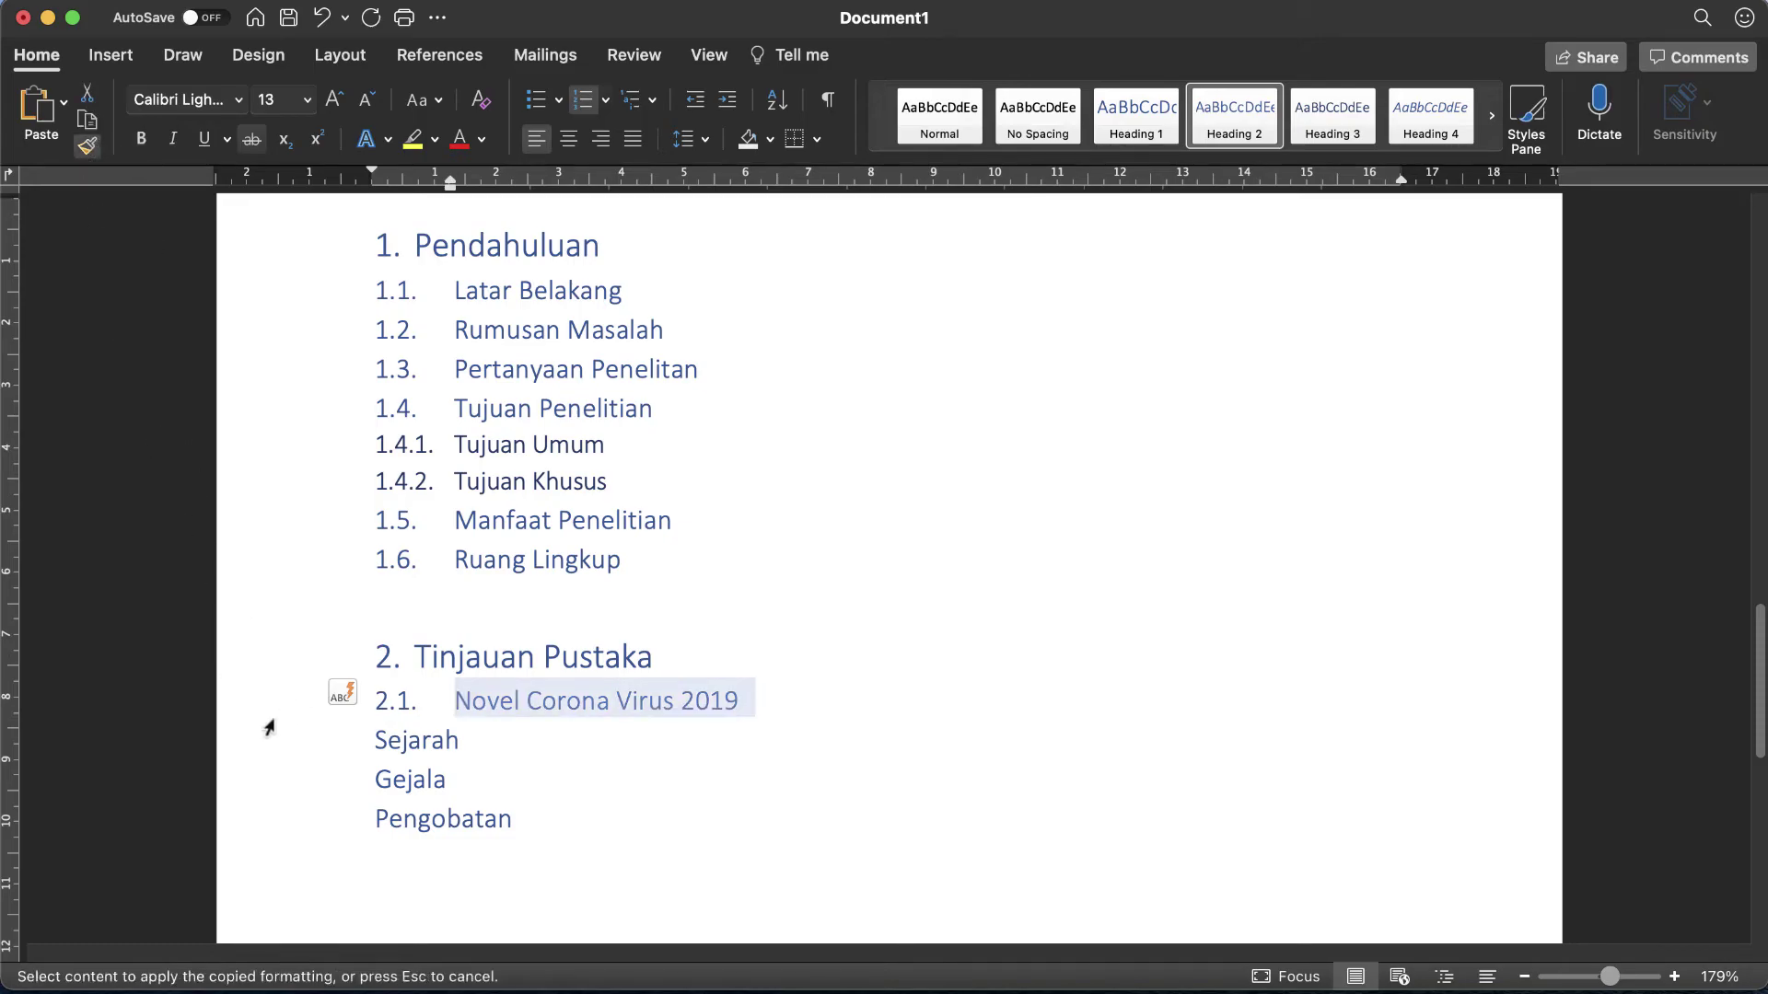
left_click_drag(314, 756, 340, 826)
left_click(664, 770)
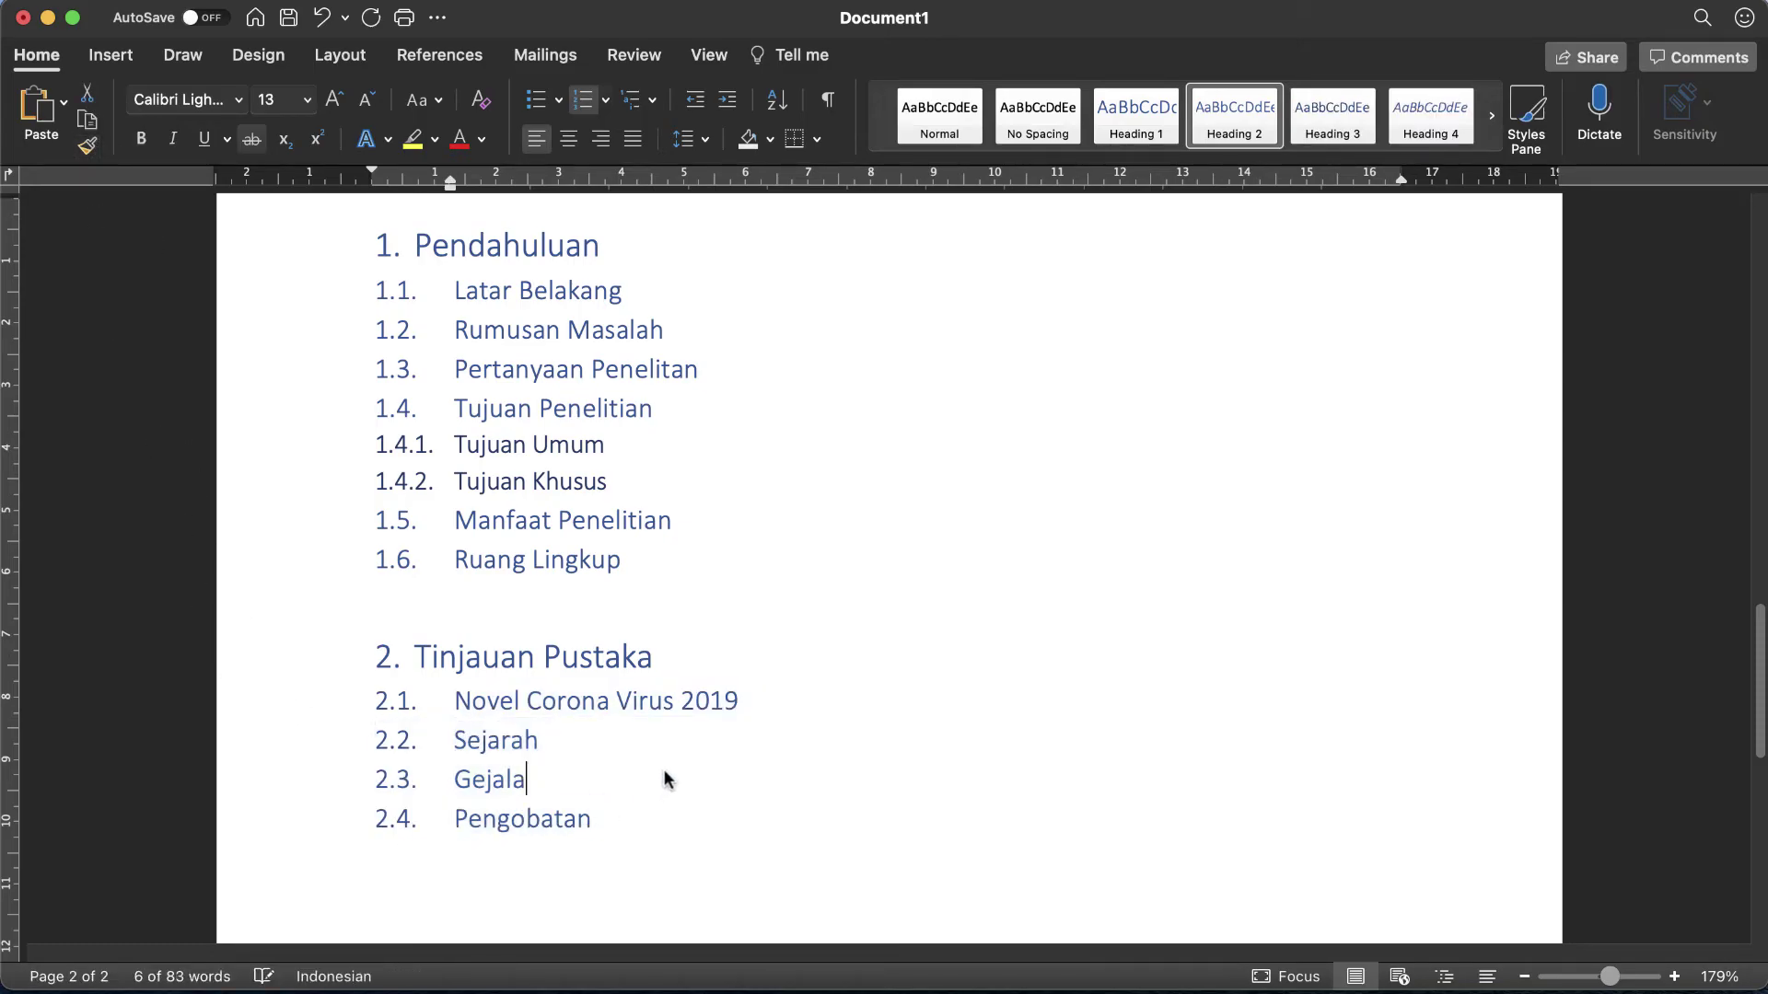
Step: Update the entire table of contents on the first page so it picks up the numbered headings
scroll(665, 769, "up", 1)
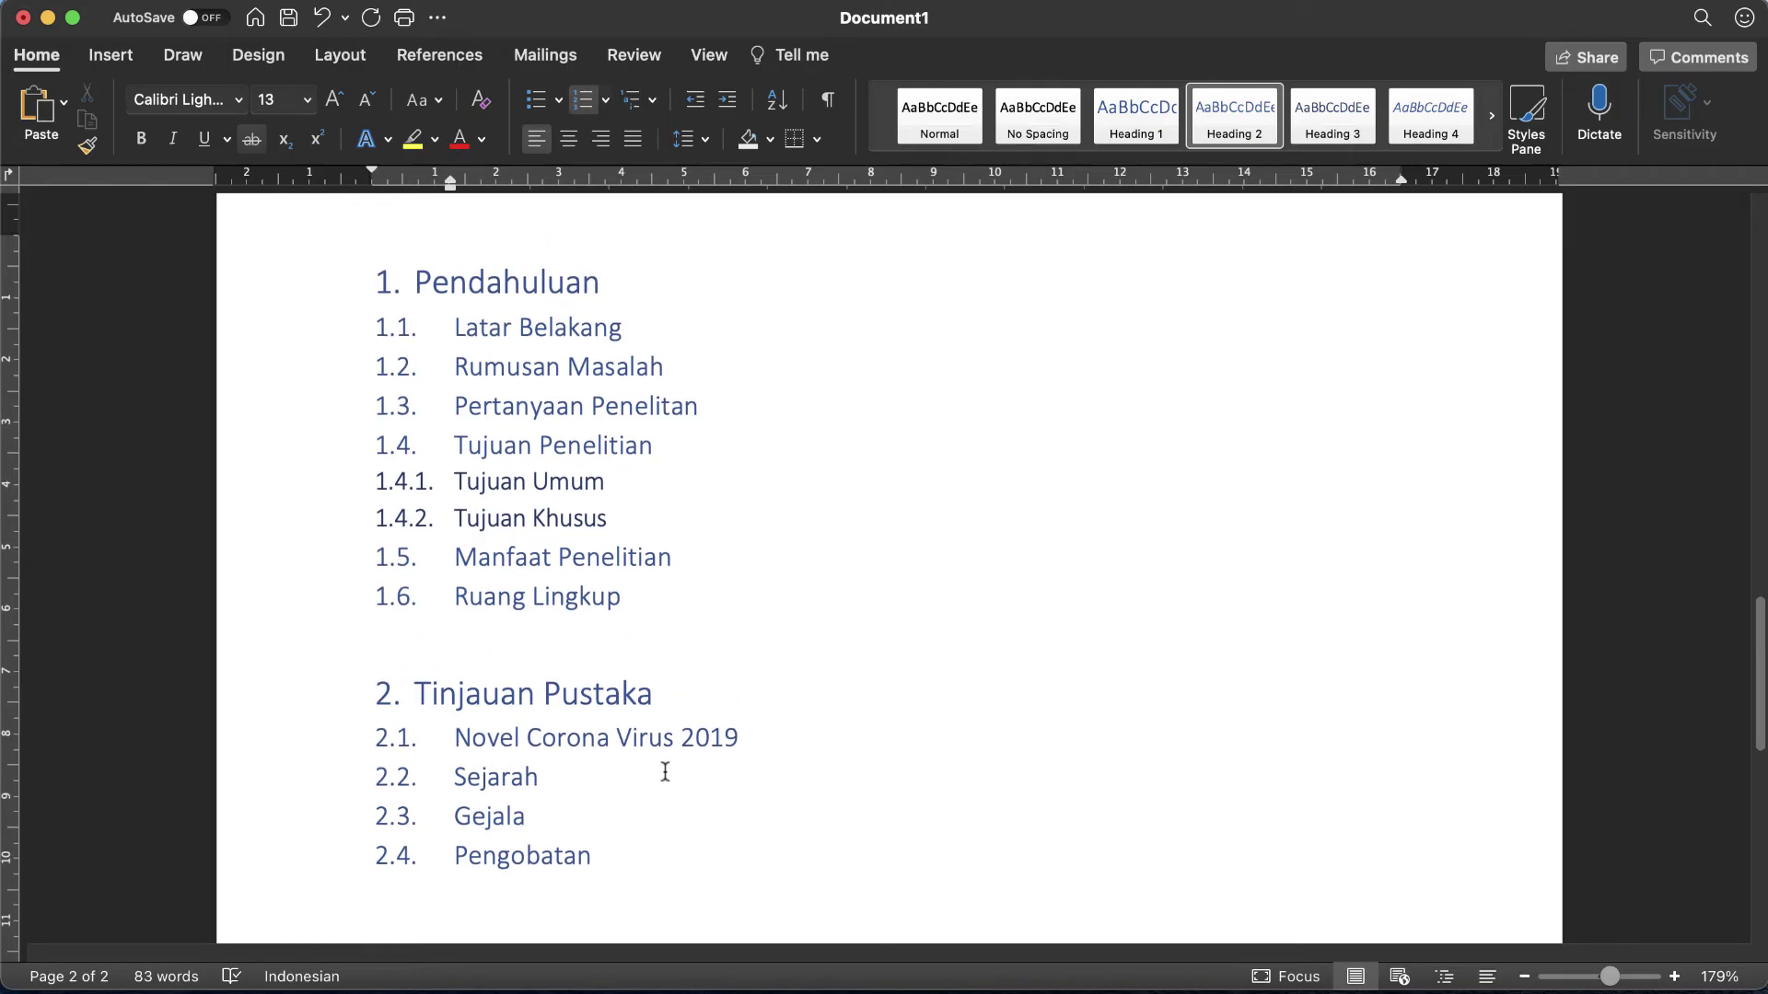
scroll(665, 771, "up", 1)
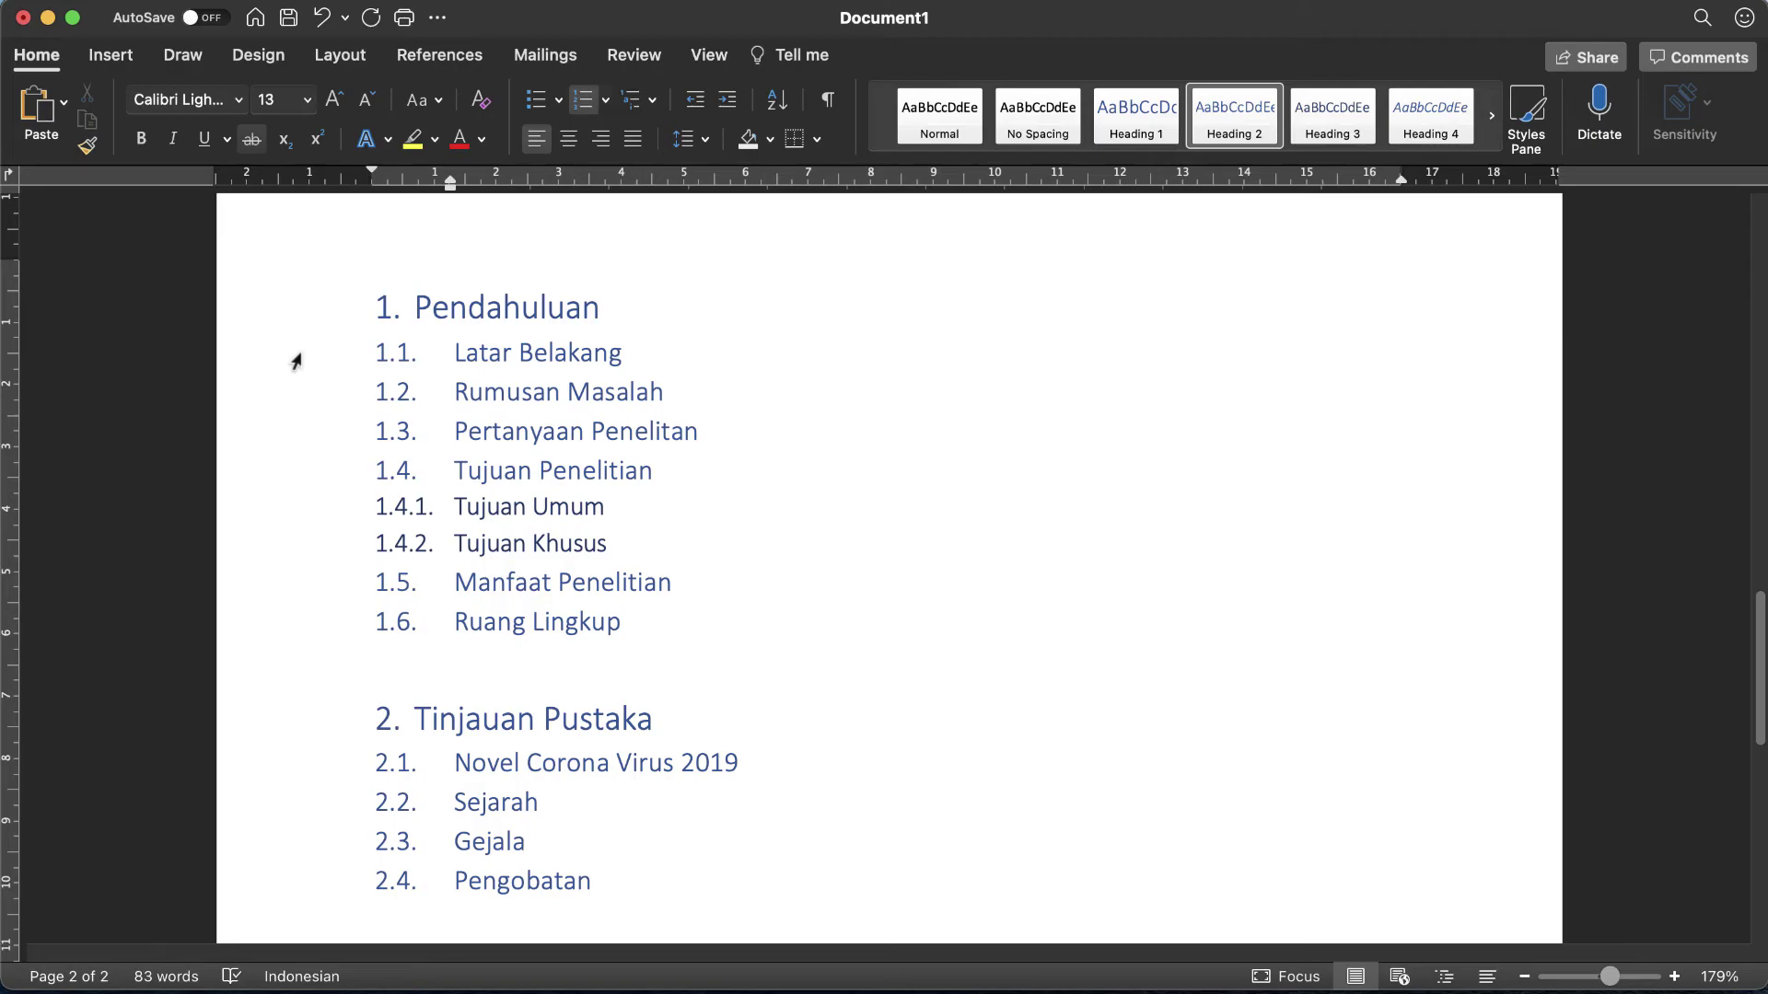
scroll(296, 360, "up", 10)
scroll(374, 420, "down", 3)
scroll(513, 367, "up", 5)
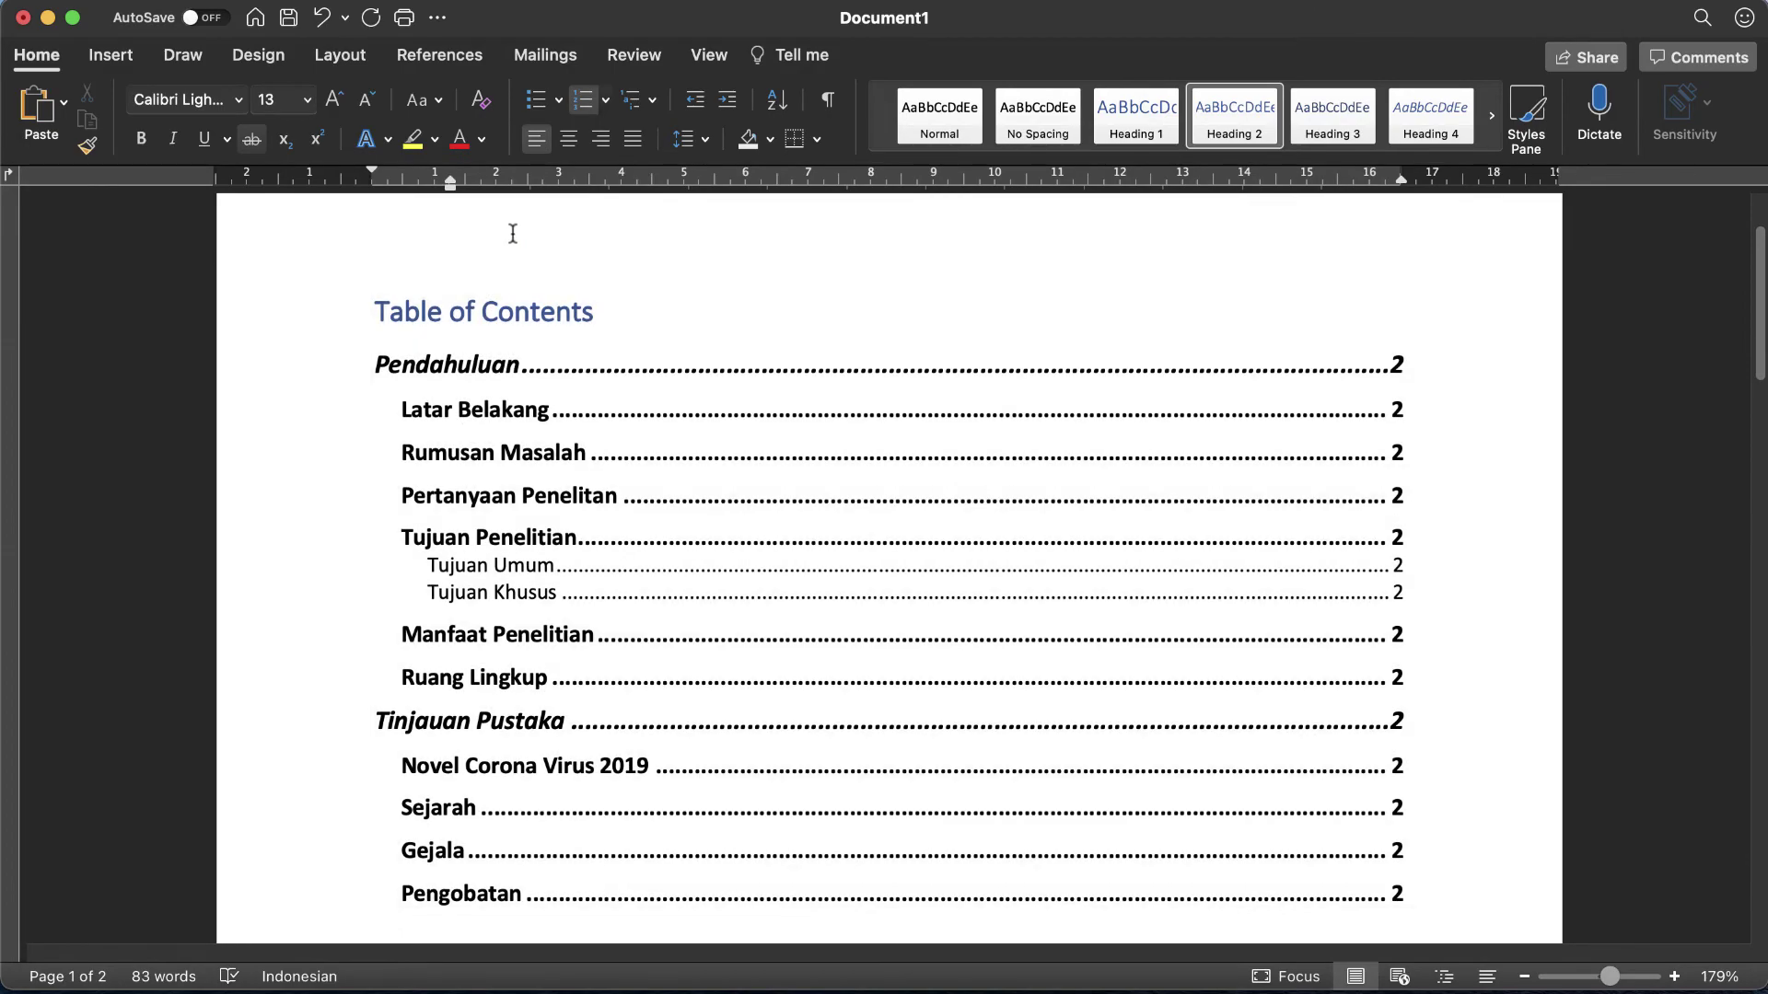
left_click(513, 233)
left_click(509, 226)
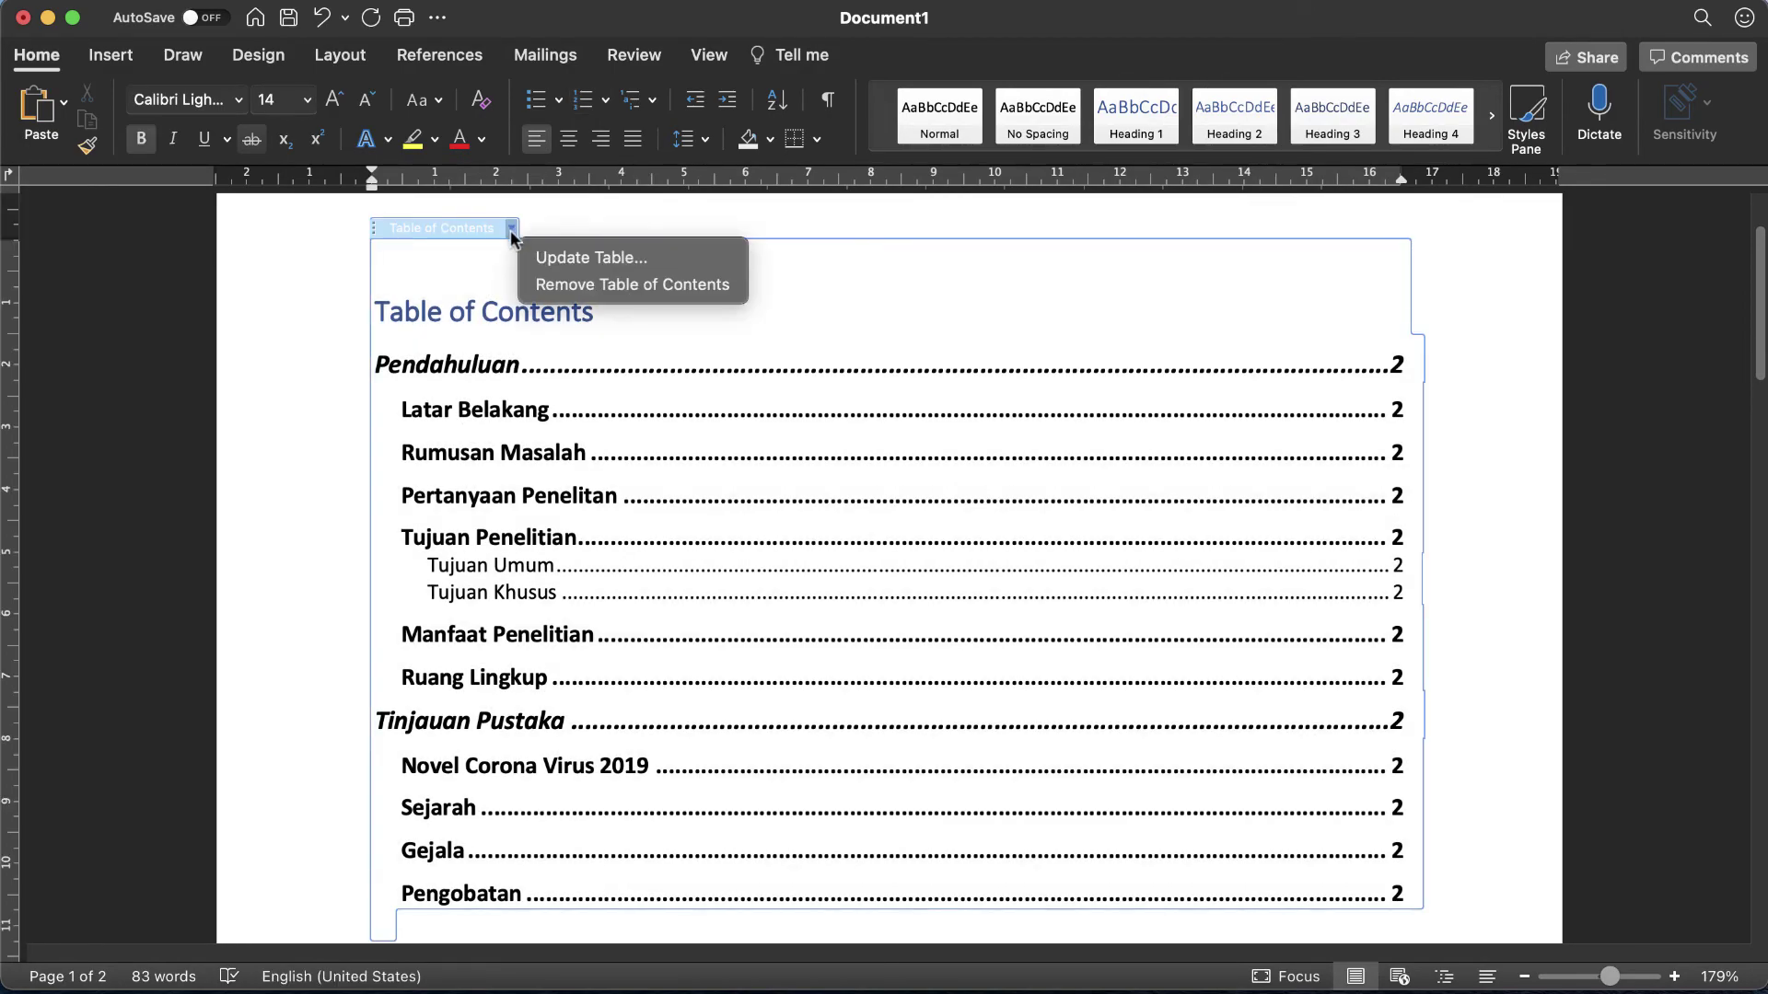
left_click(532, 259)
left_click(663, 347)
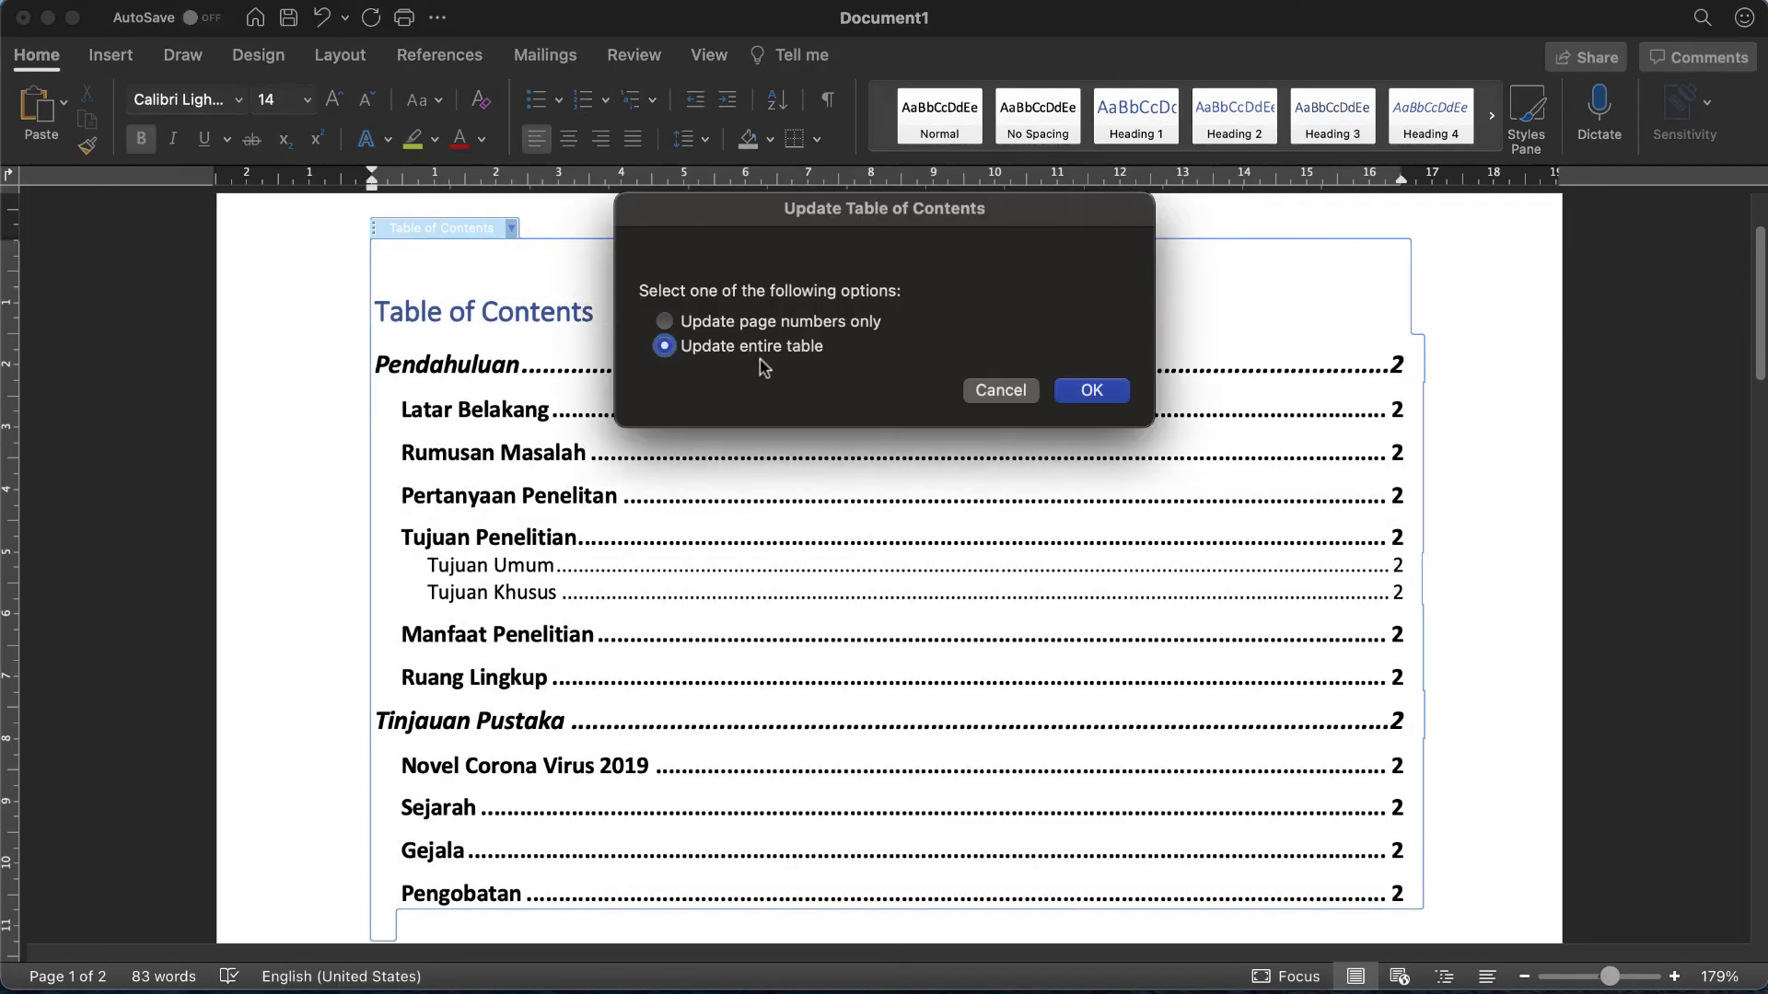
left_click(1092, 391)
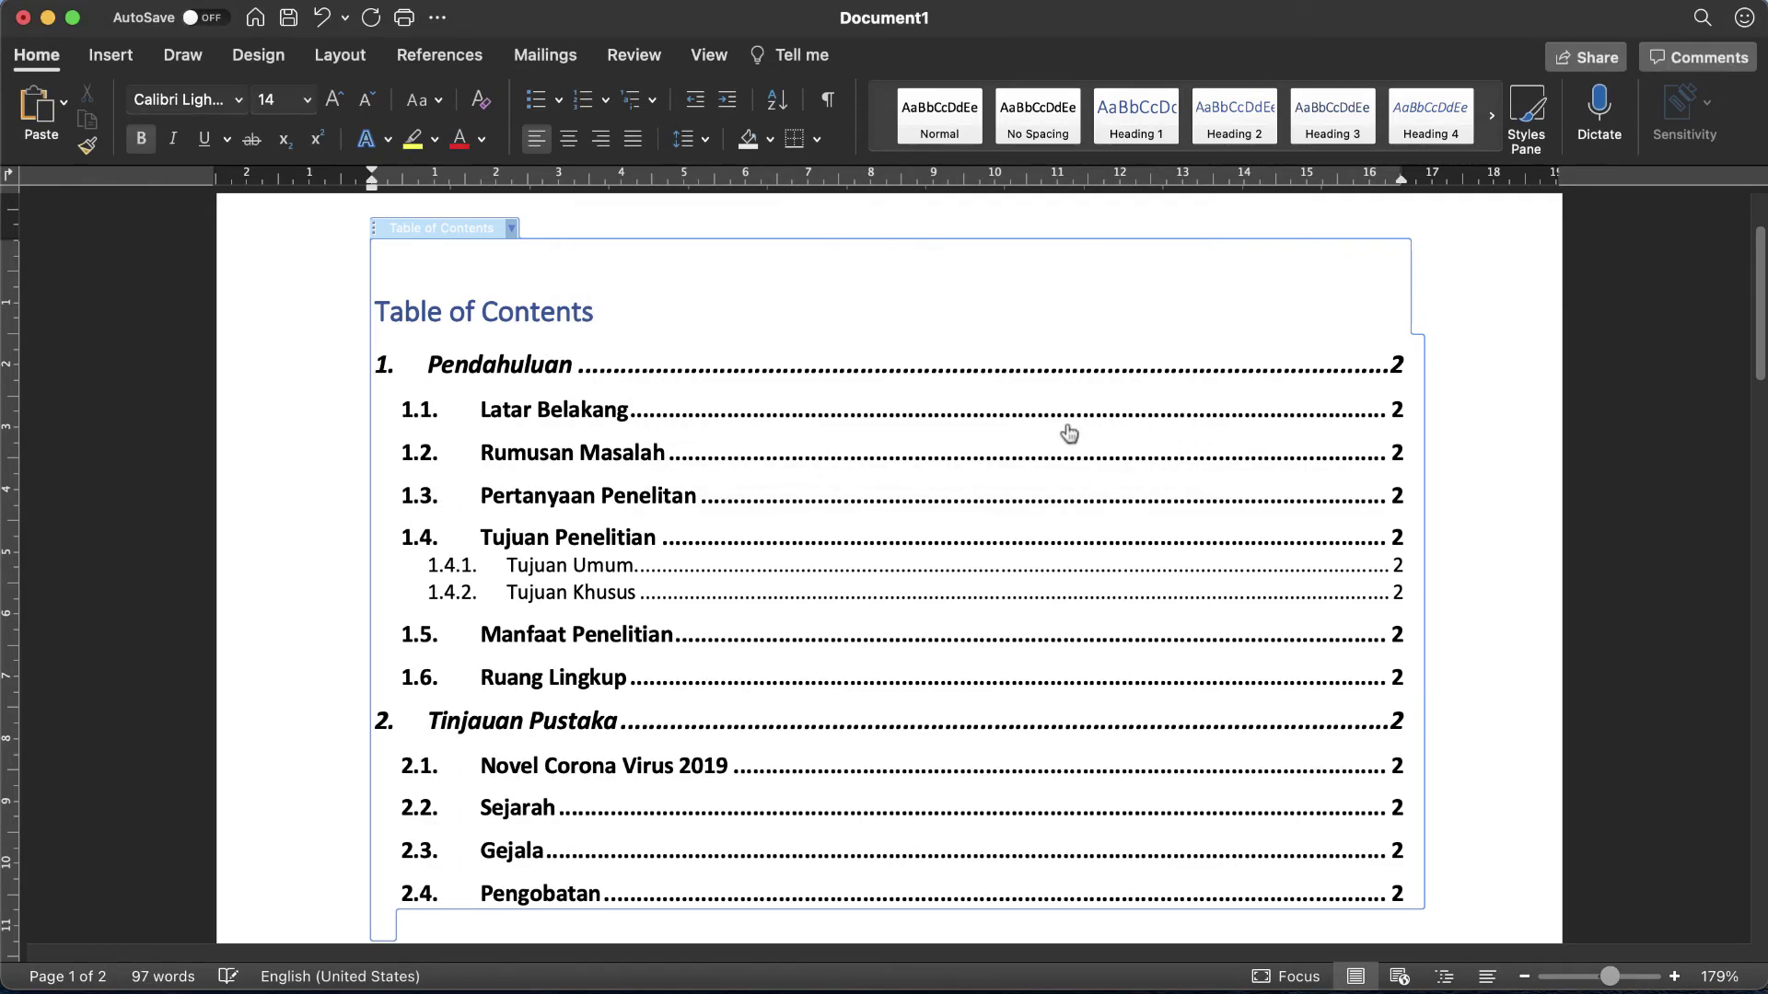
Step: Remove italic and bold from all table of contents entries, and indent entries 1.1. to 1.4. slightly further
scroll(589, 534, "down", 1)
left_click_drag(281, 341, 337, 874)
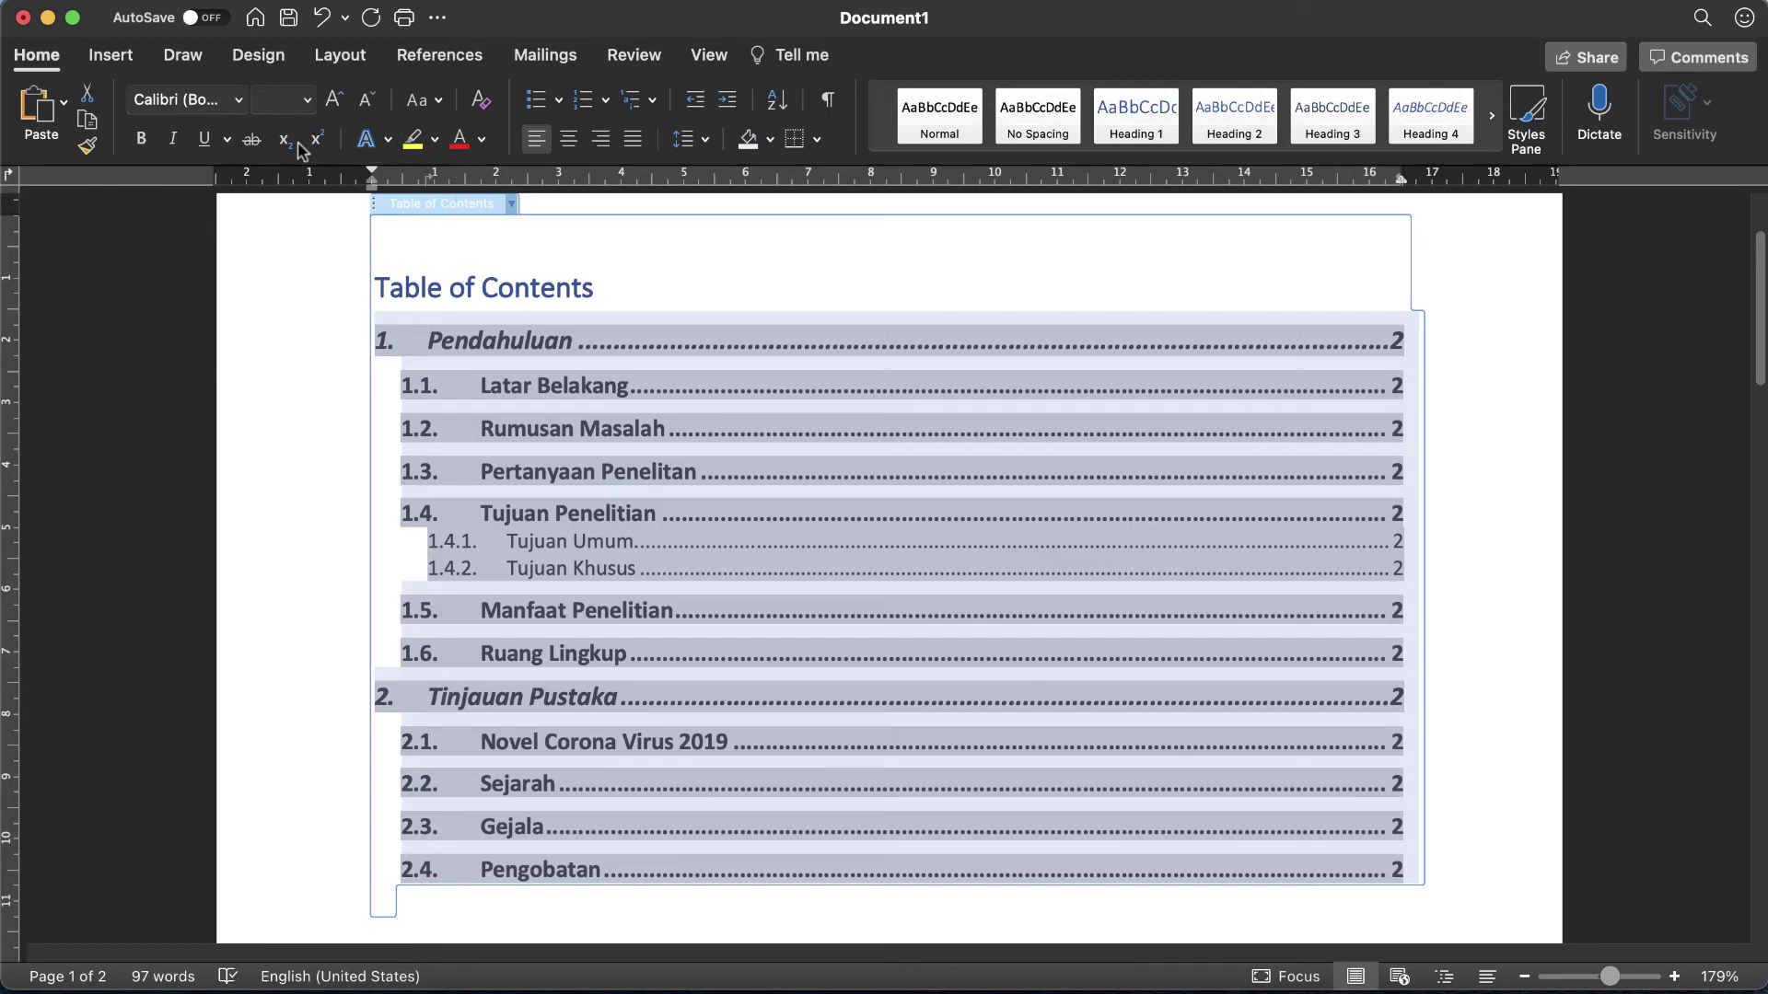
left_click(172, 140)
left_click(142, 140)
left_click(143, 140)
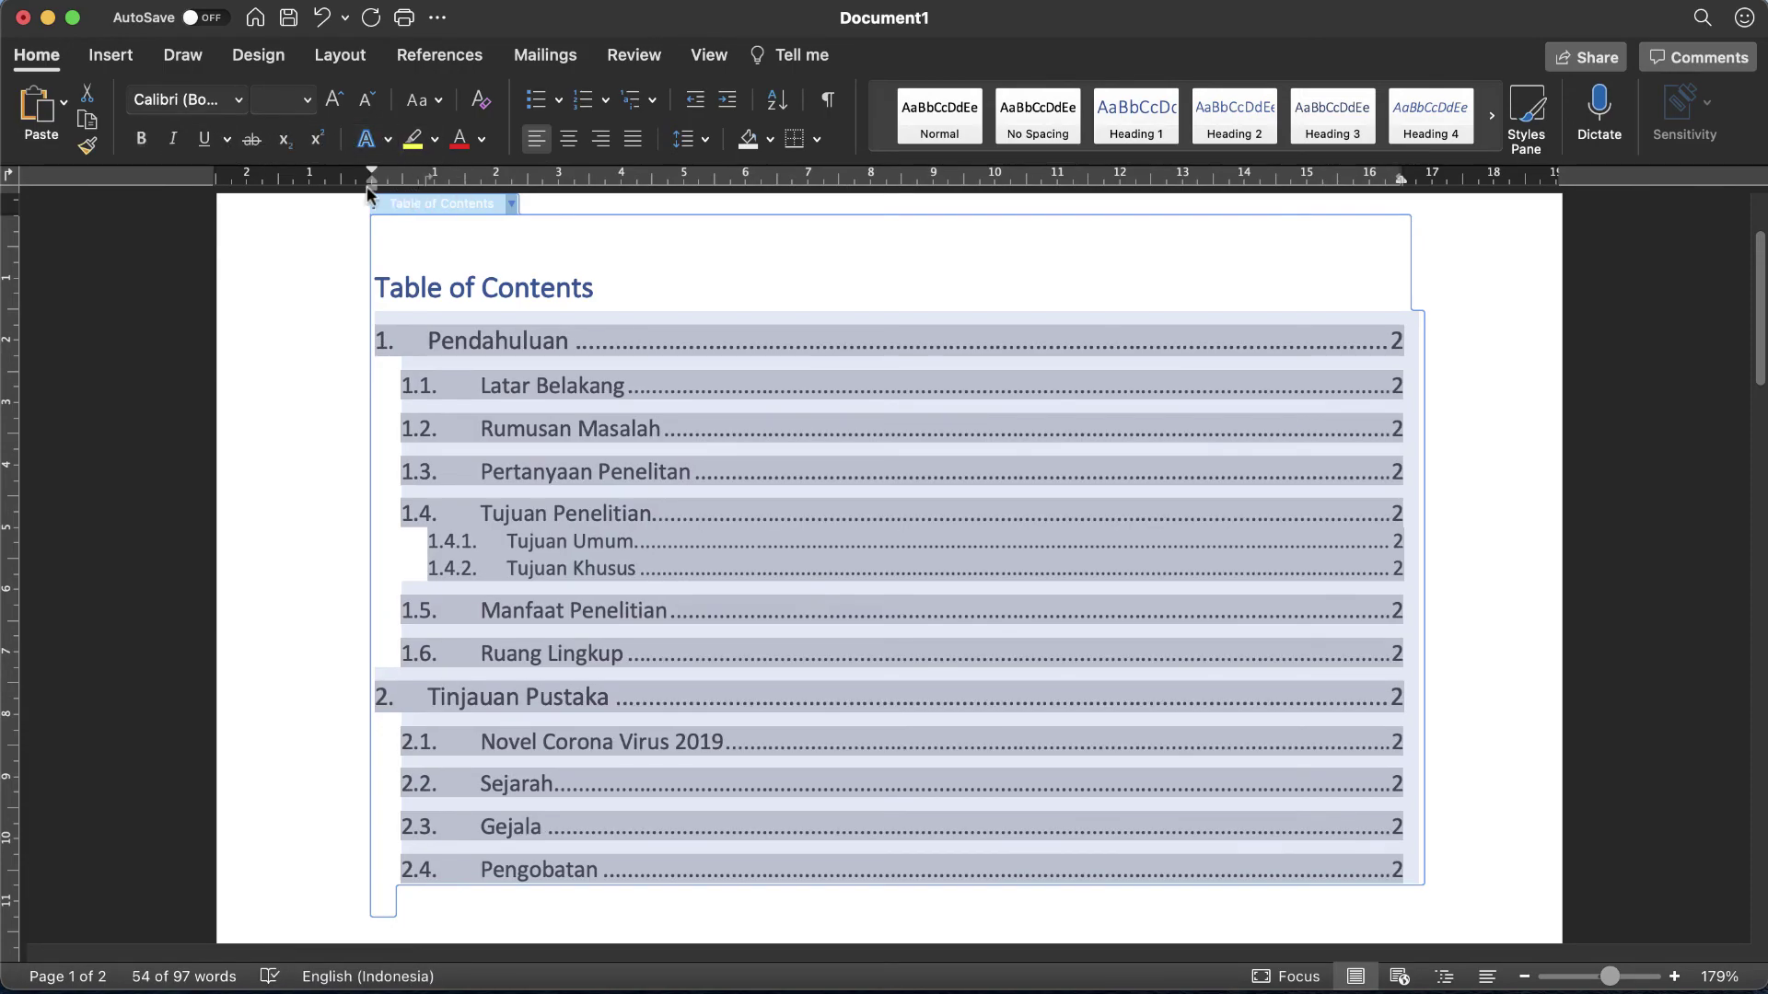
left_click_drag(313, 392, 346, 502)
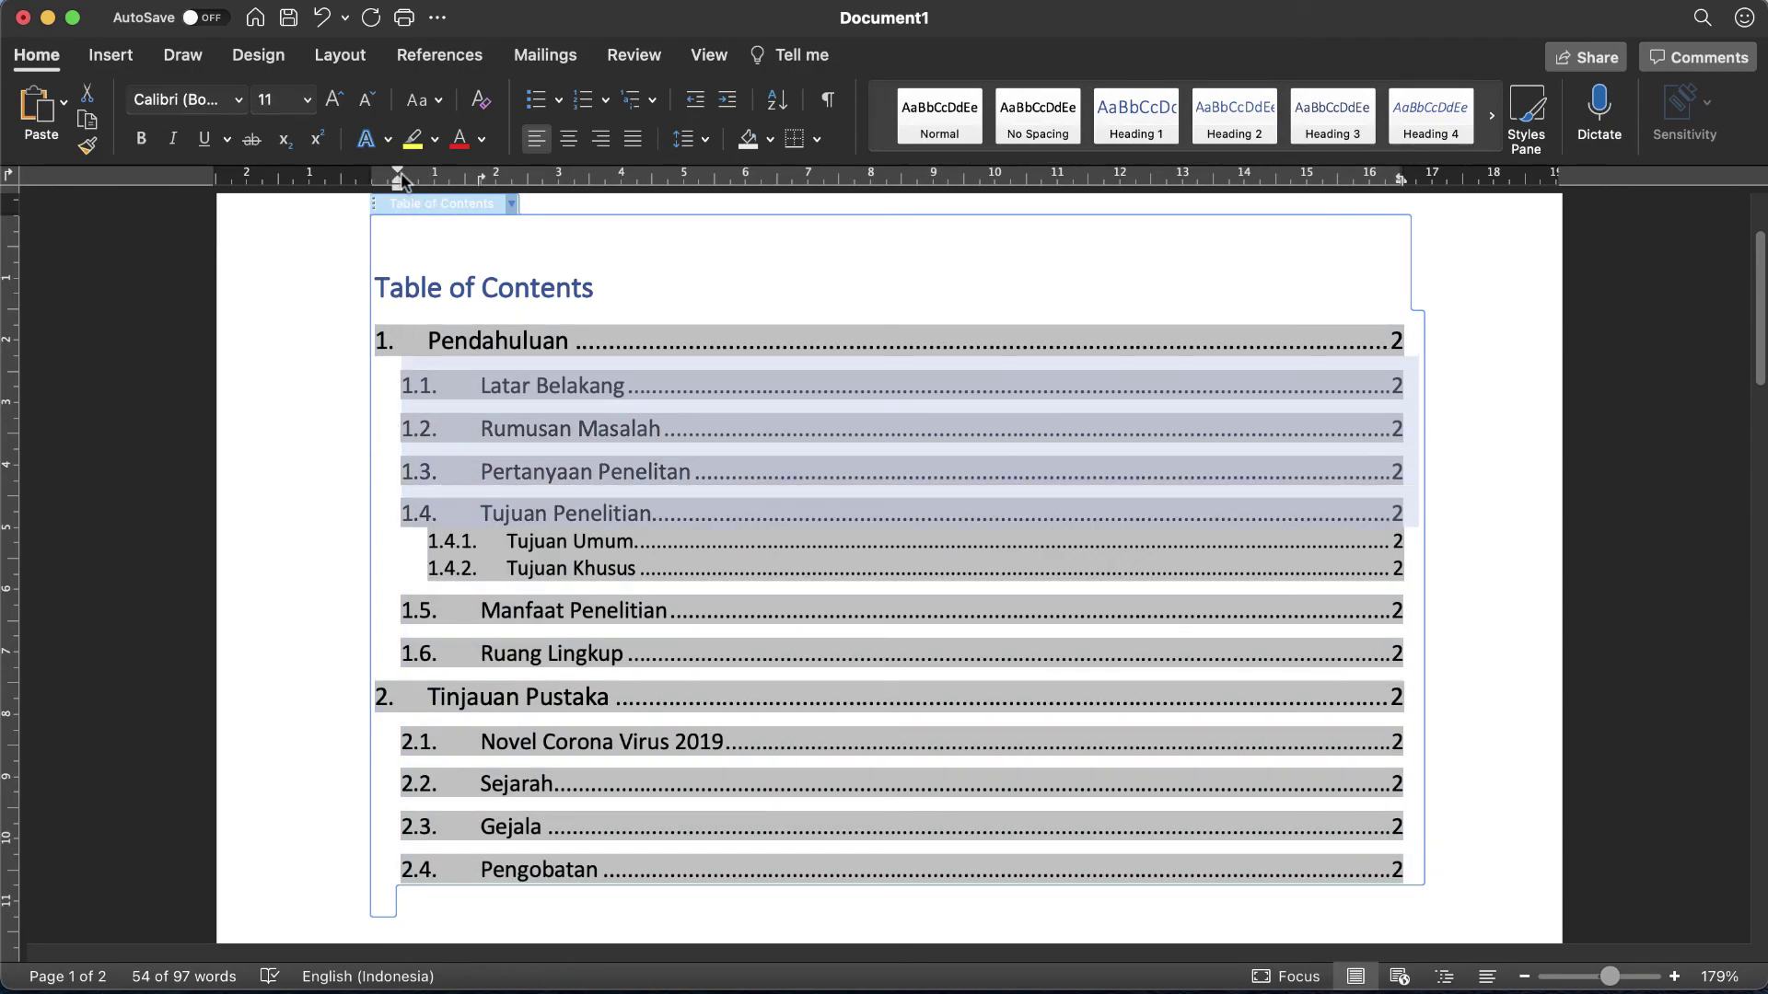
mouse_move(396, 186)
left_mouse_down()
mouse_move(372, 191)
mouse_move(418, 196)
mouse_move(397, 199)
left_mouse_up()
Step: Replace the title above the table of contents entries with "Daftar Isi"
left_click_drag(649, 288, 382, 306)
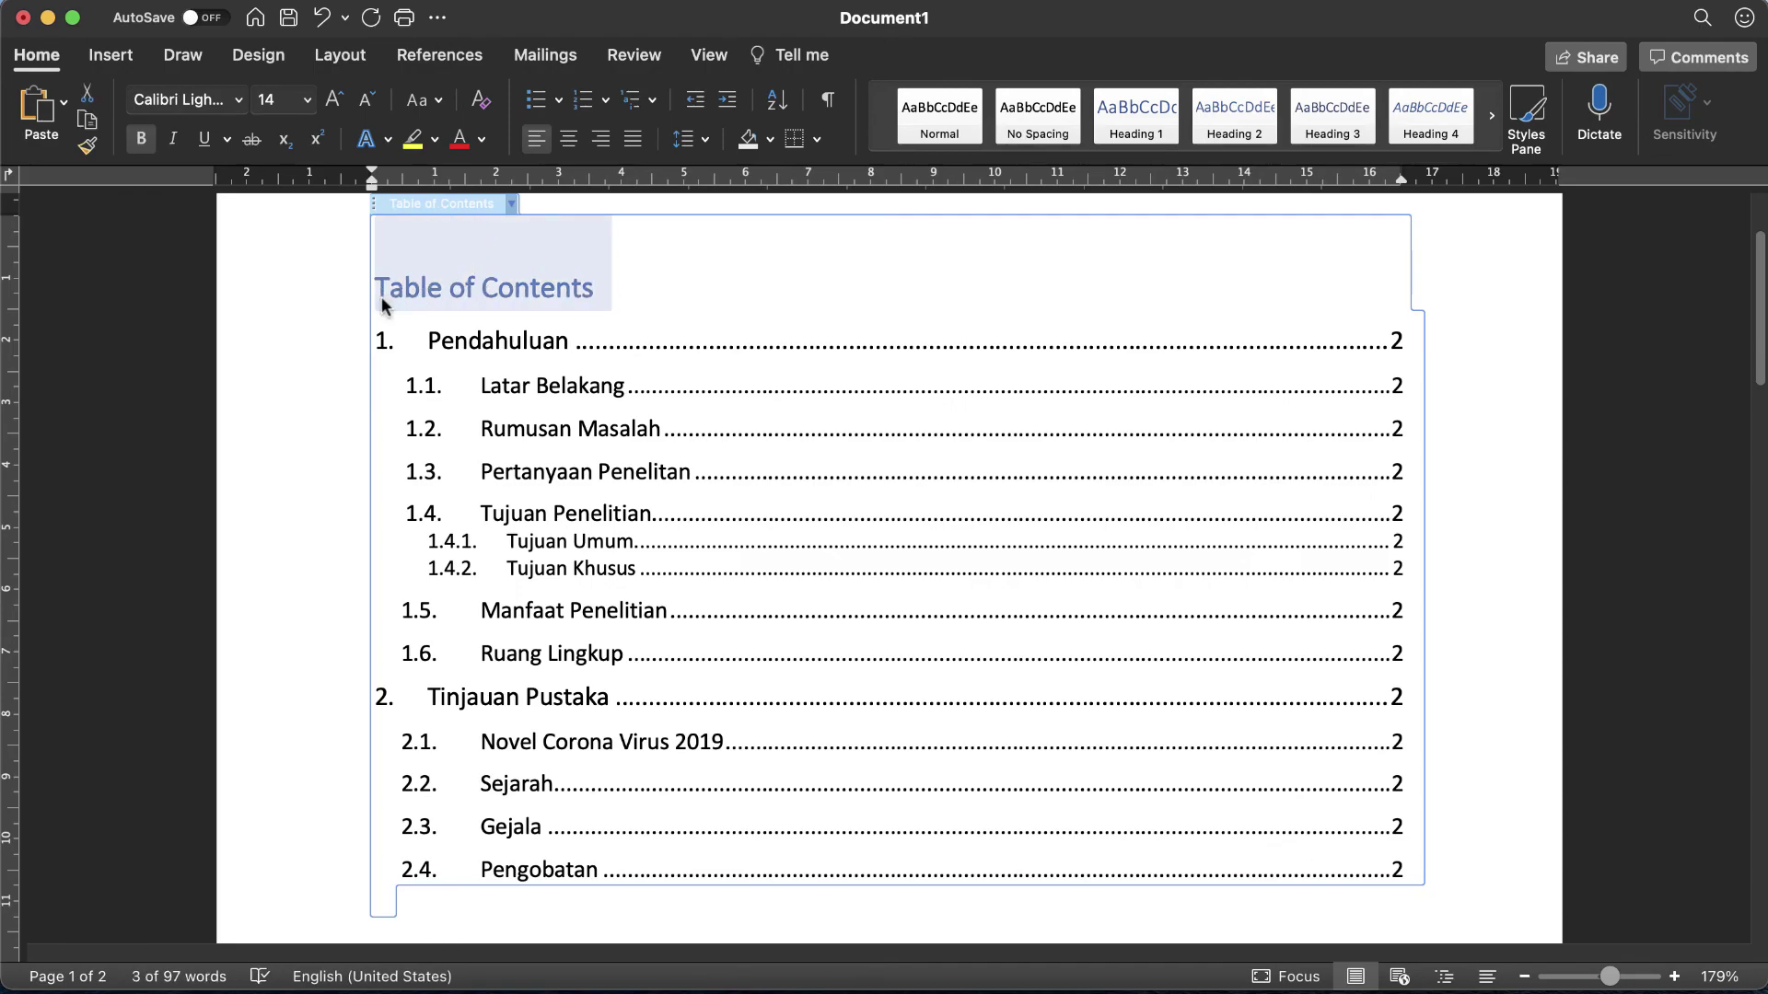
type("Daftar Isi")
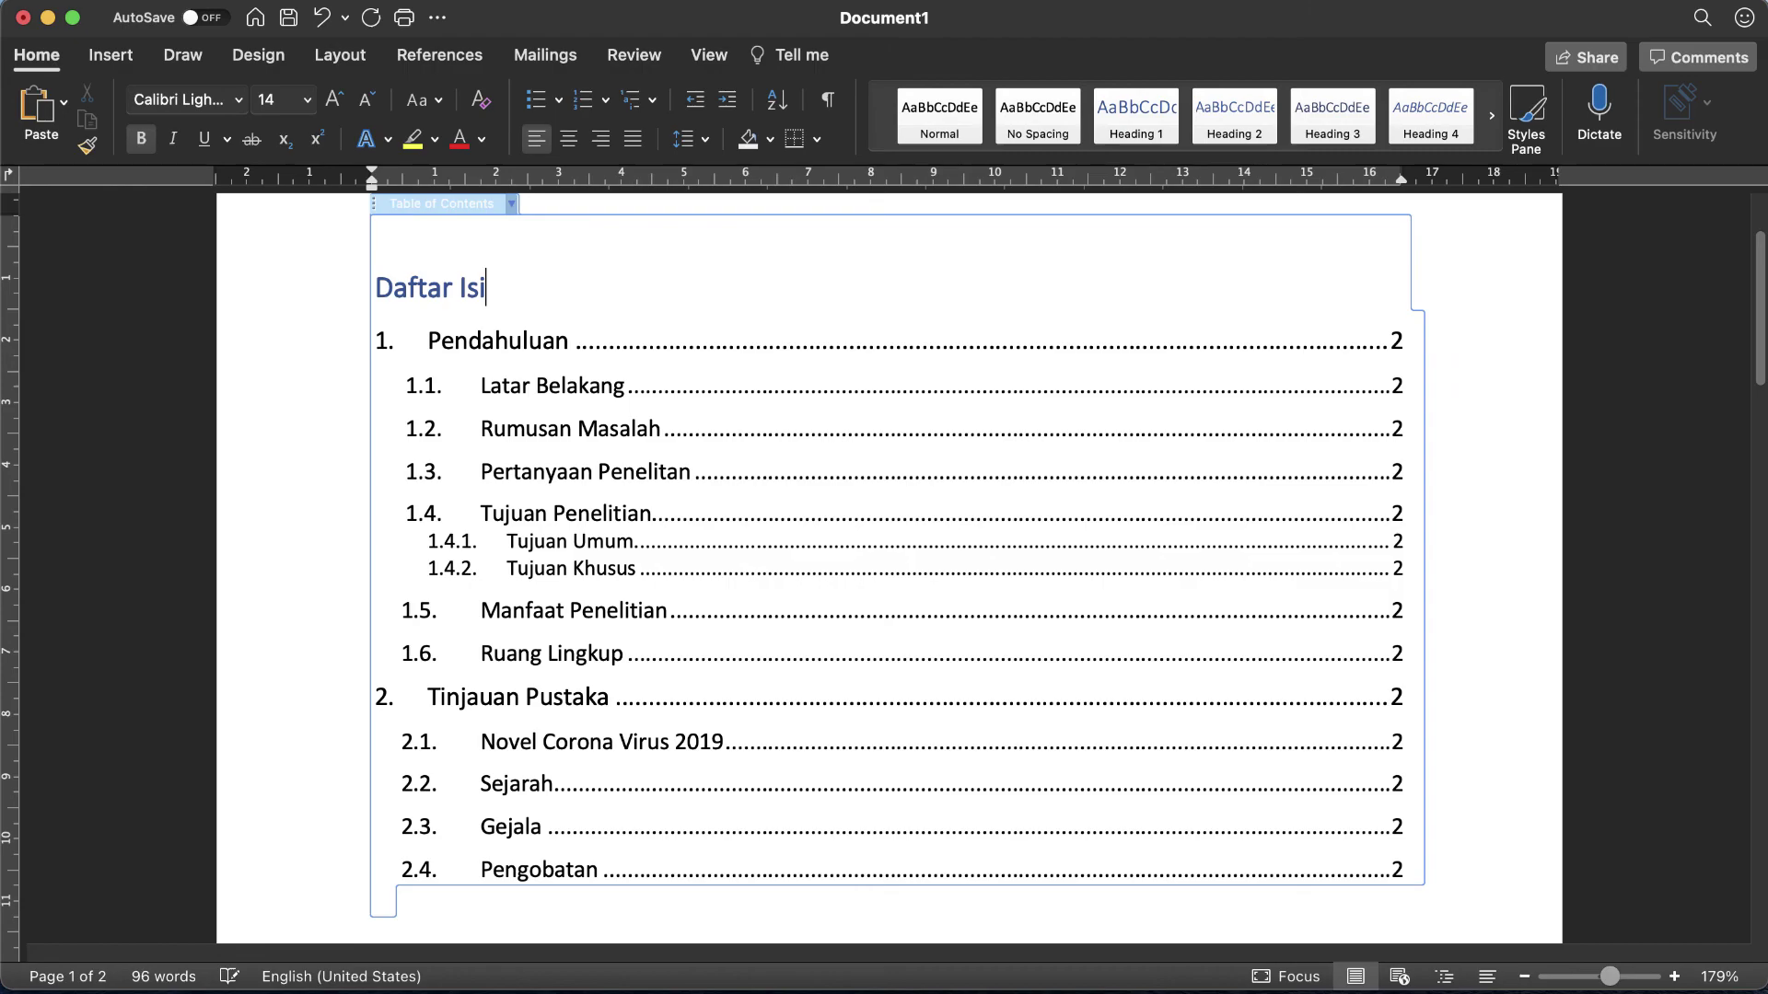
left_click(880, 914)
scroll(761, 751, "down", 1)
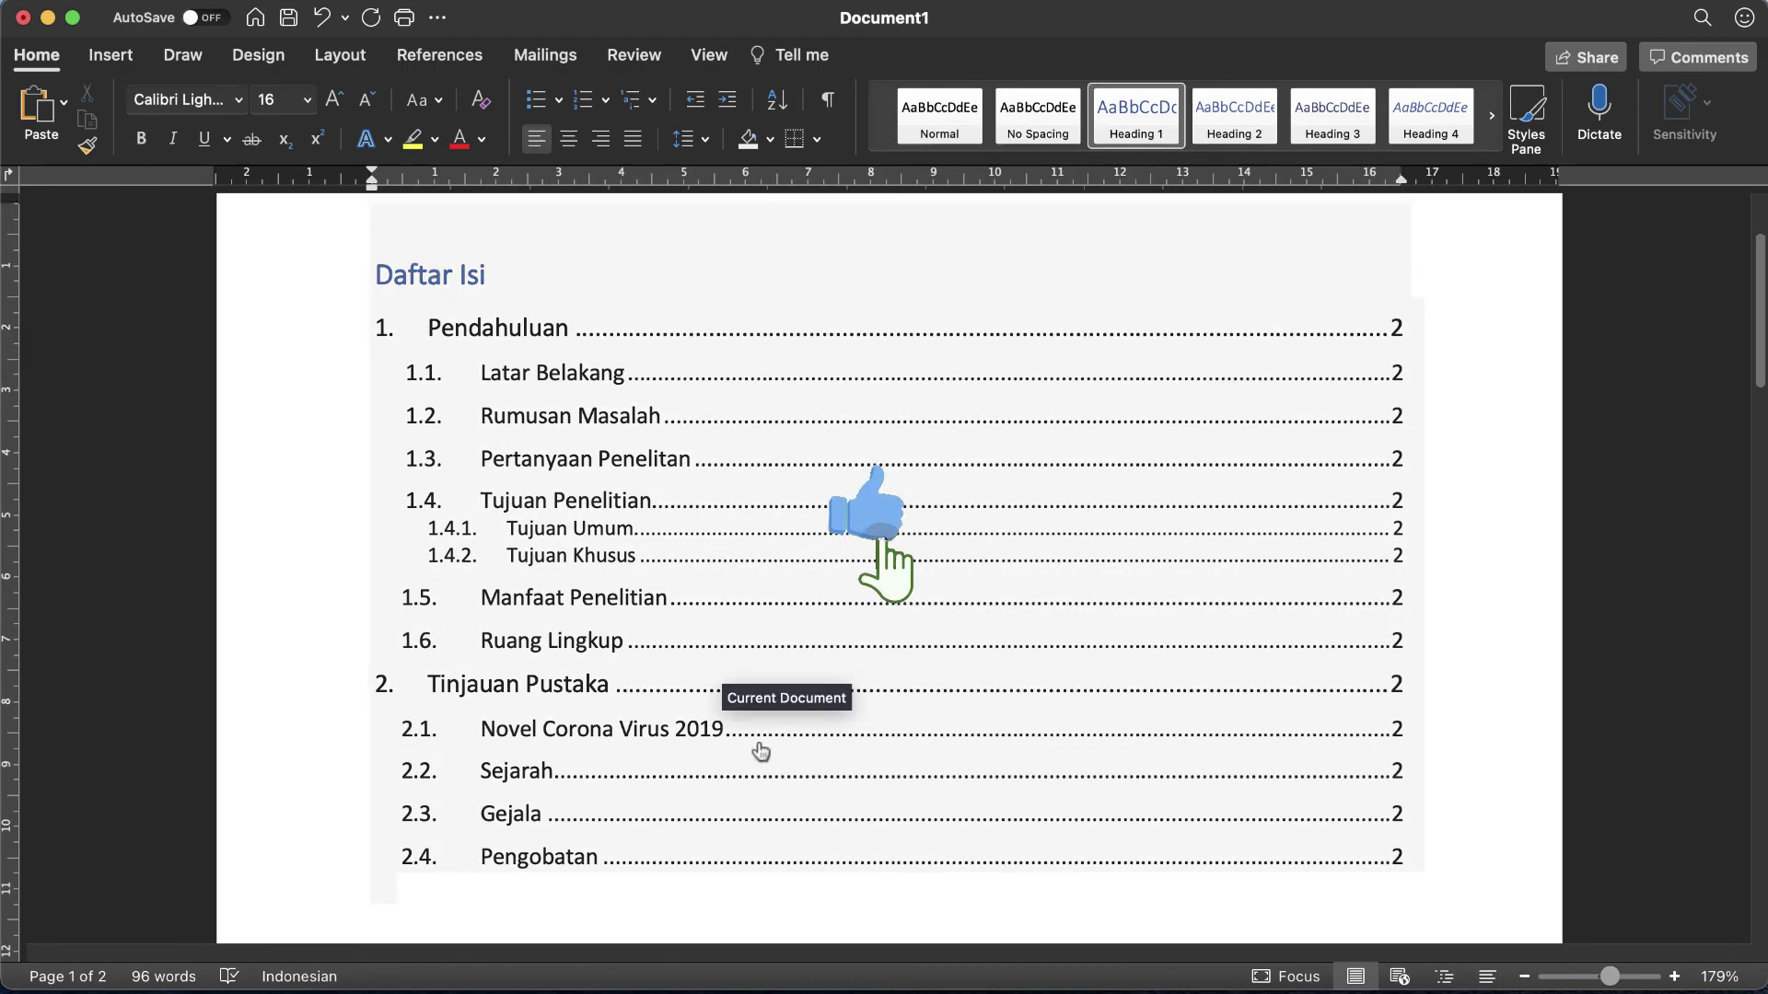